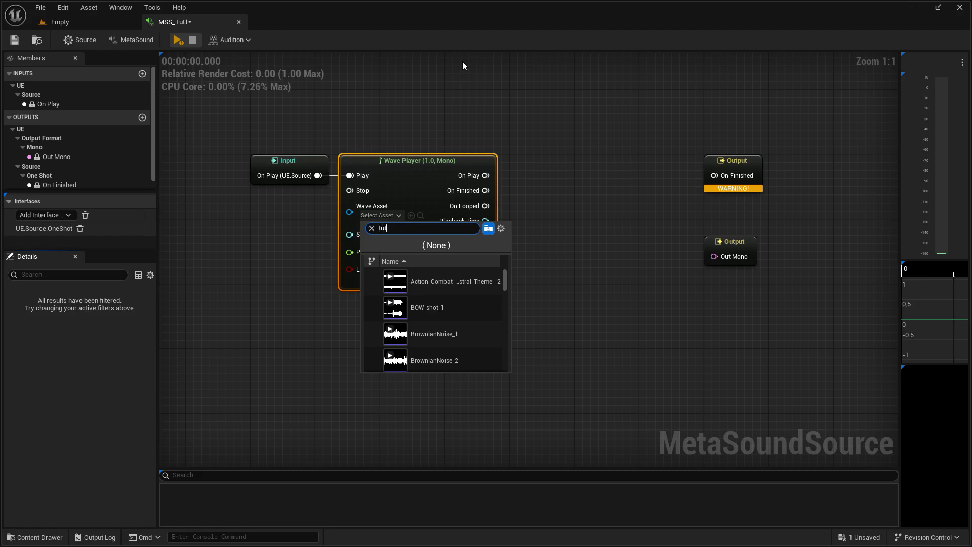
Assign the Tut10Voice asset to the Wave Player and move it with its On Play input farther from the outputs.
click(460, 278)
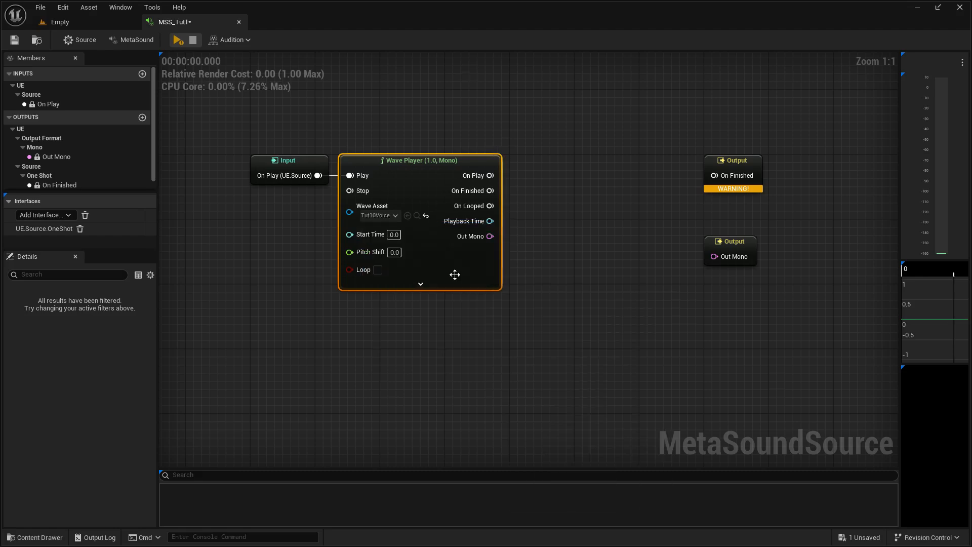
drag(355, 128, 308, 187)
drag(390, 183, 325, 175)
click(491, 205)
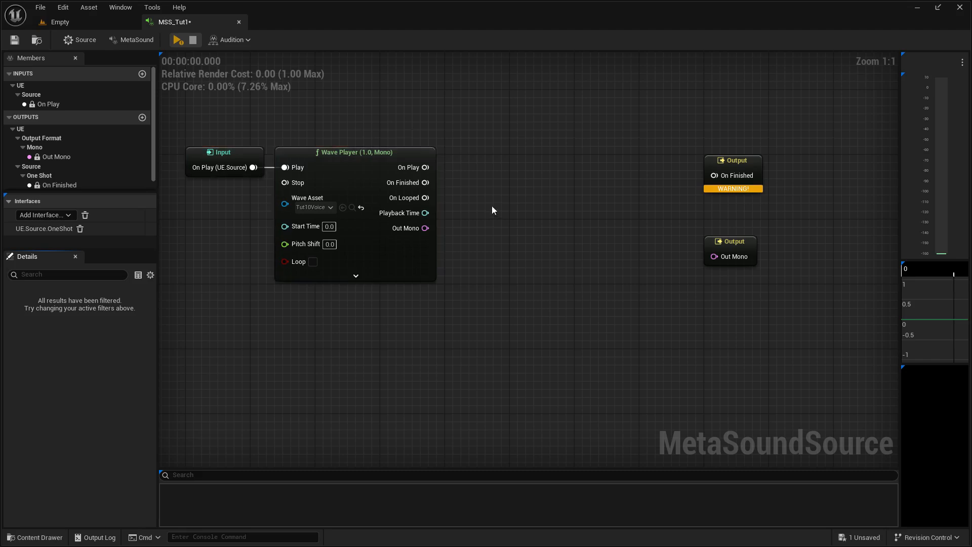
Add a Delay (Time) node fed by the Wave Player's Out Mono.
right_drag(491, 205, 460, 179)
drag(443, 211, 467, 208)
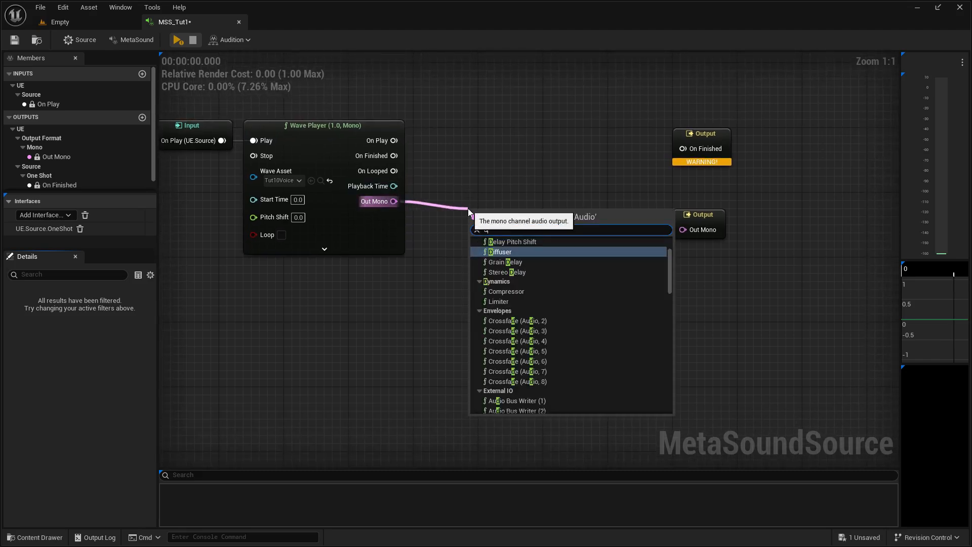
text(dela)
click(500, 270)
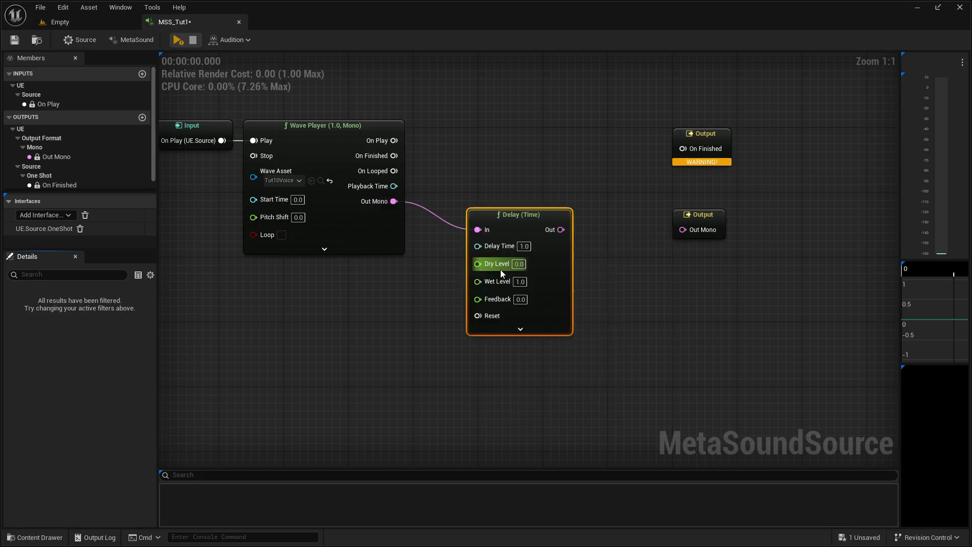
Connect the Delay's Out to the Out Mono output and the Wave Player's On Finished to the On Finished output.
drag(555, 197, 601, 185)
drag(610, 163, 502, 218)
drag(511, 184, 511, 201)
click(514, 150)
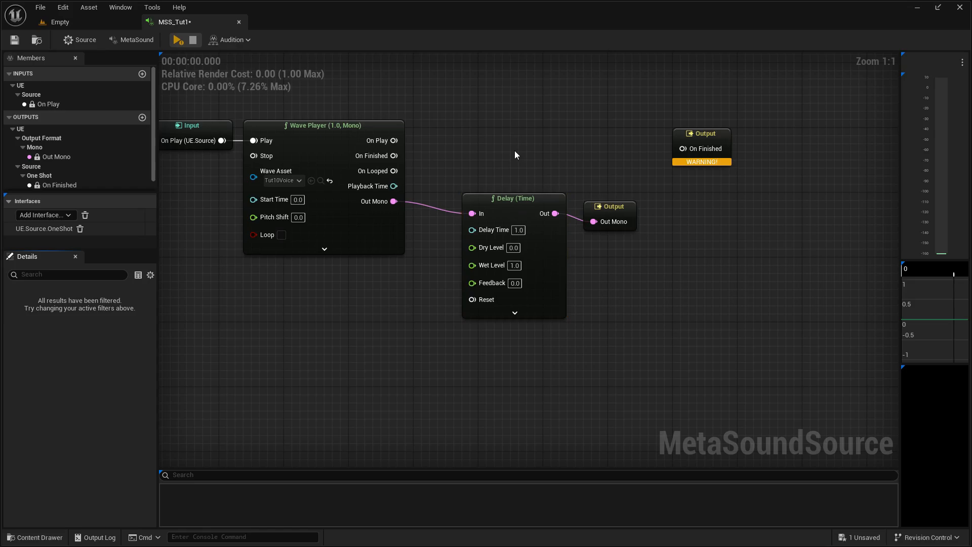
drag(440, 167, 682, 148)
Preview the Tut10Voice sound from the Wave Player's asset picker.
right_drag(285, 181, 389, 197)
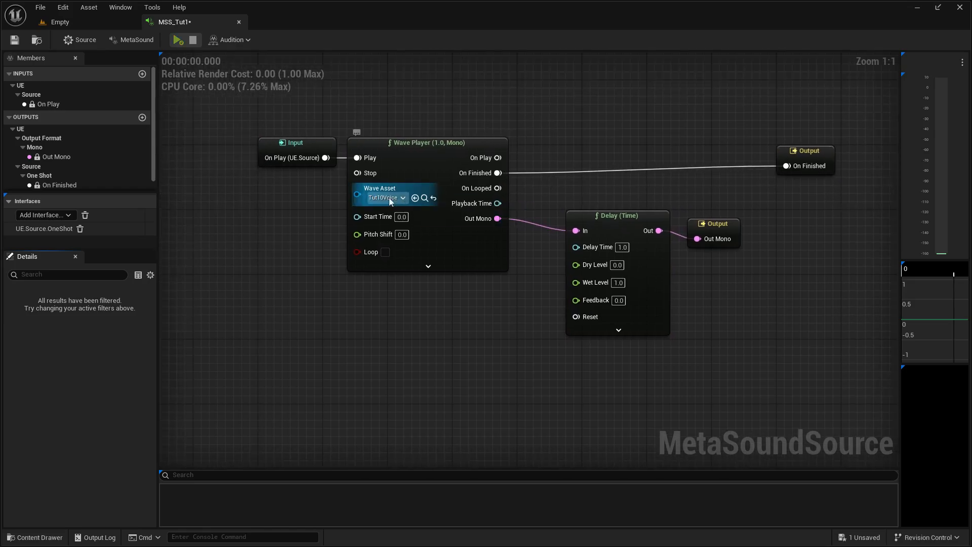
click(387, 197)
click(396, 263)
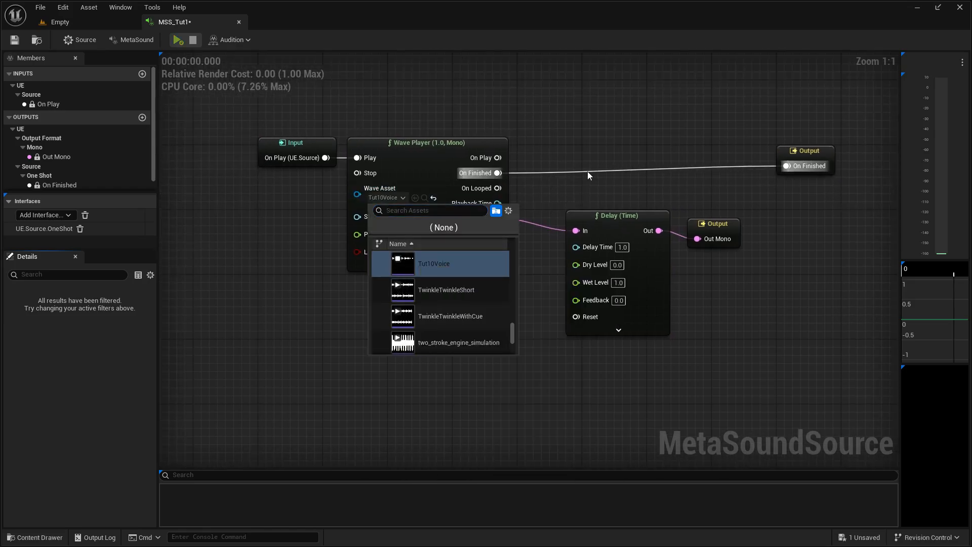
click(627, 165)
Set the Delay node's Delay Time to 0.01, Feedback to 0.9 and Dry Level to 1.0.
right_drag(622, 184, 501, 154)
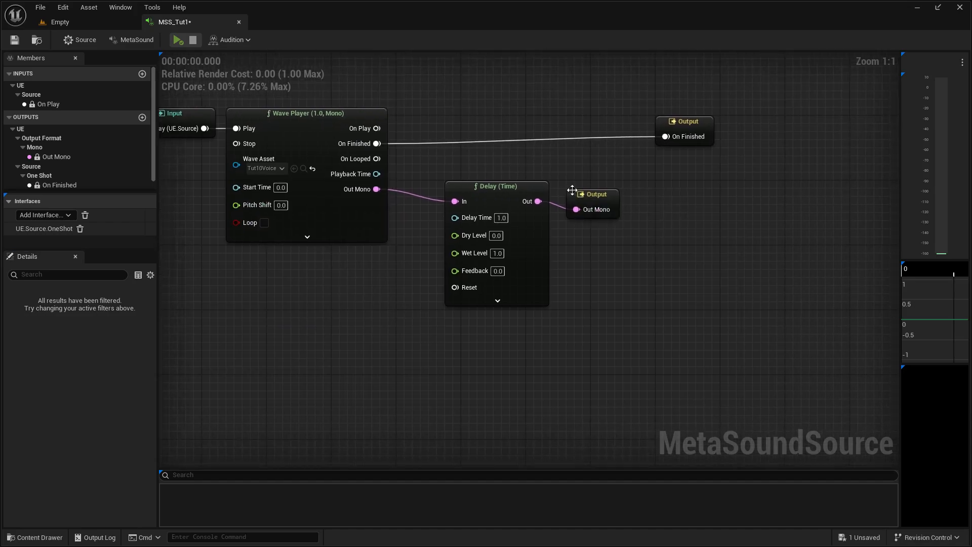
click(595, 179)
click(501, 218)
text(0)
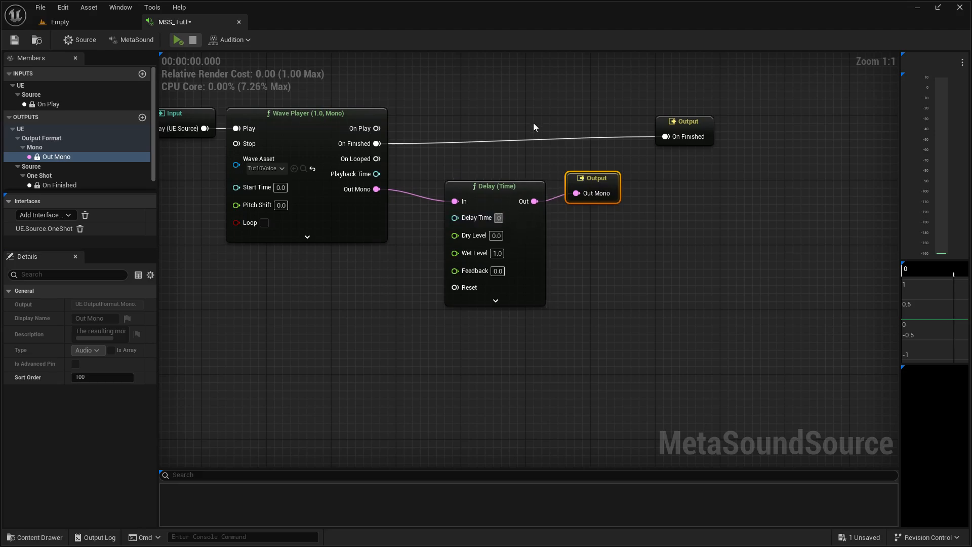
key(Return)
click(622, 273)
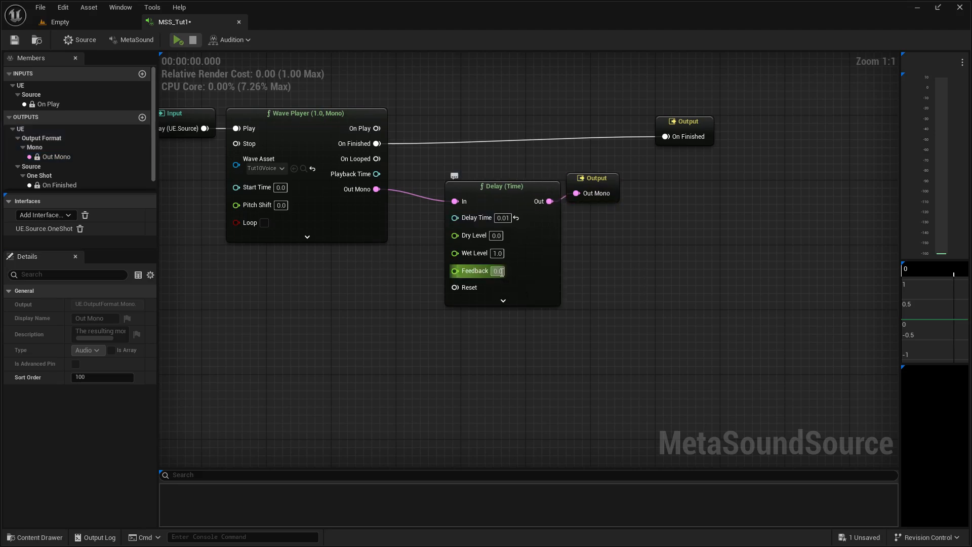
click(499, 238)
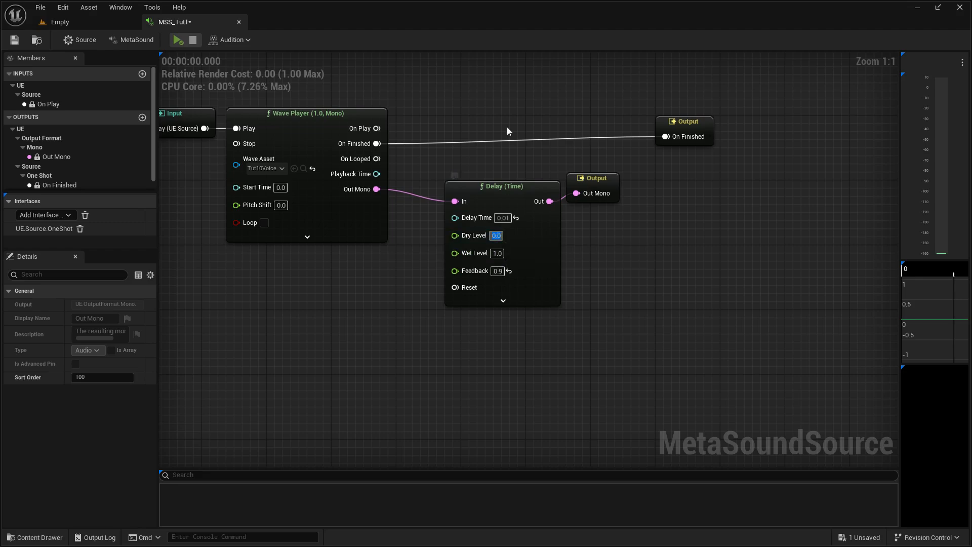
text(1)
Play the MetaSound to hear the delay effect on the voice, and stop playback.
click(506, 128)
key(space)
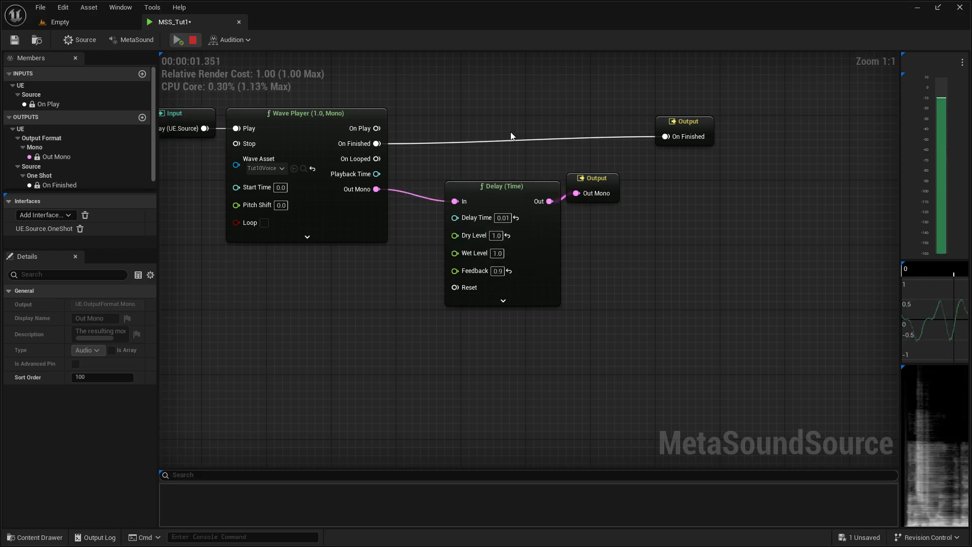
click(193, 40)
Delete the Delay node and rearrange the On Finished and Out Mono outputs to free space beside the Wave Player.
right_drag(494, 121, 519, 138)
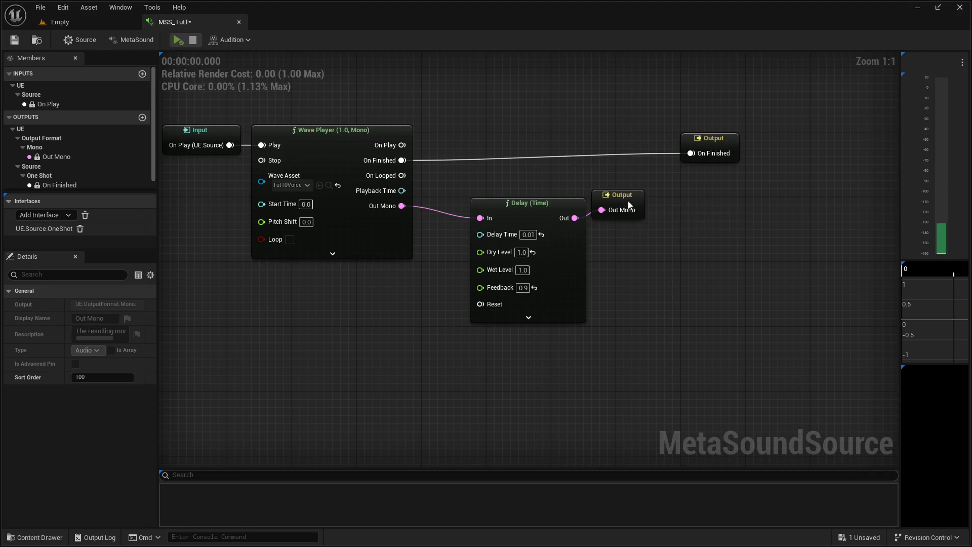
drag(630, 205, 653, 213)
drag(709, 146, 684, 146)
drag(538, 178, 594, 242)
key(Delete)
drag(643, 203, 732, 211)
Add an SF Voice Vocoder node and connect its On Finished to the On Finished output.
right_click(496, 229)
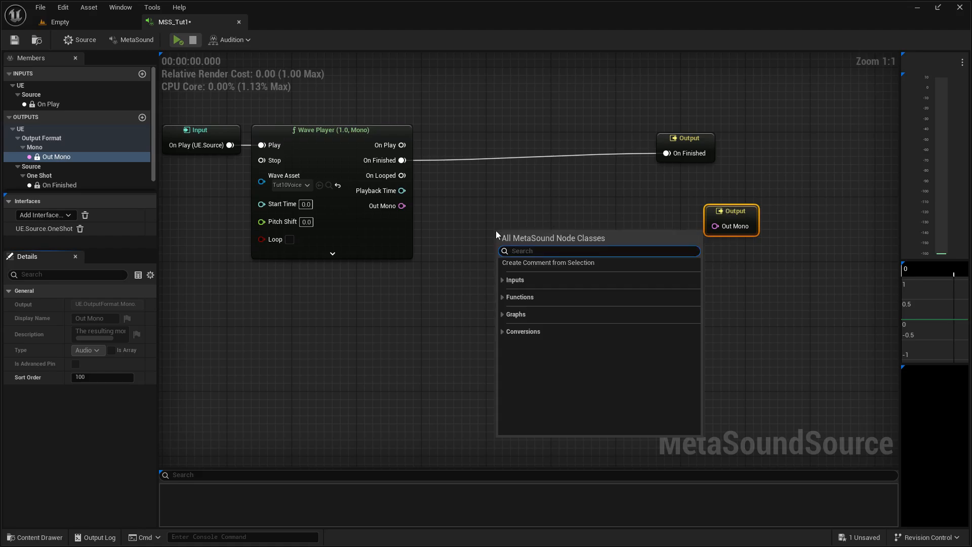
text(vocoder)
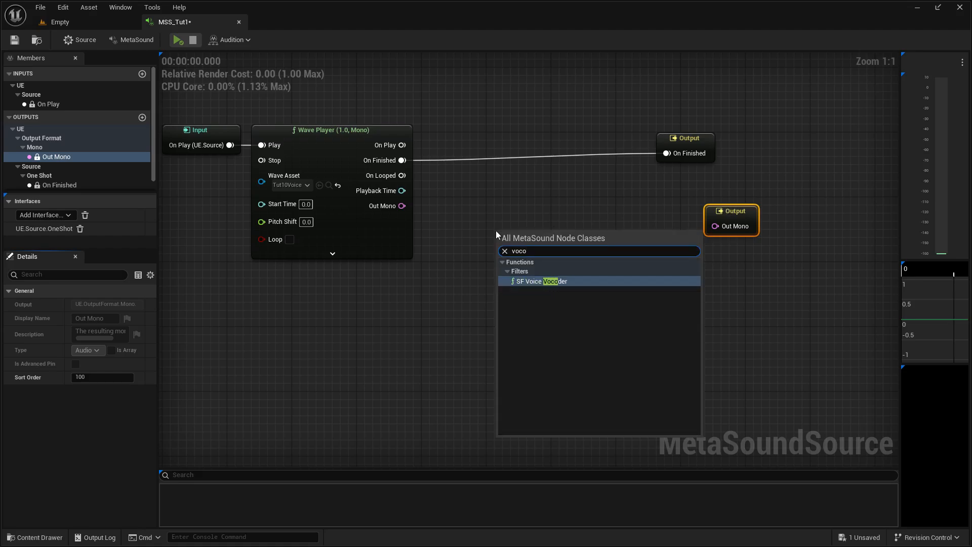
key(Return)
scroll(495, 231, down, 1)
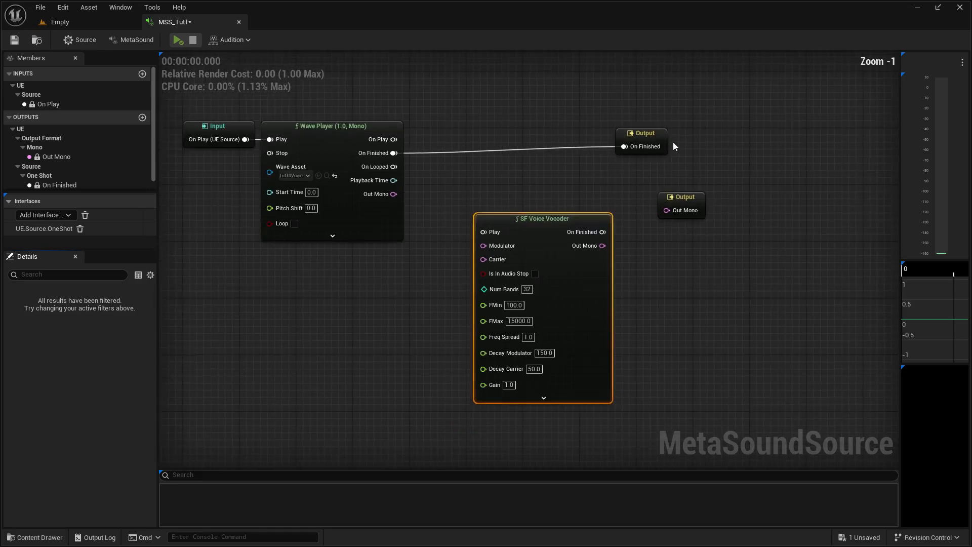
click(676, 155)
drag(604, 233, 652, 153)
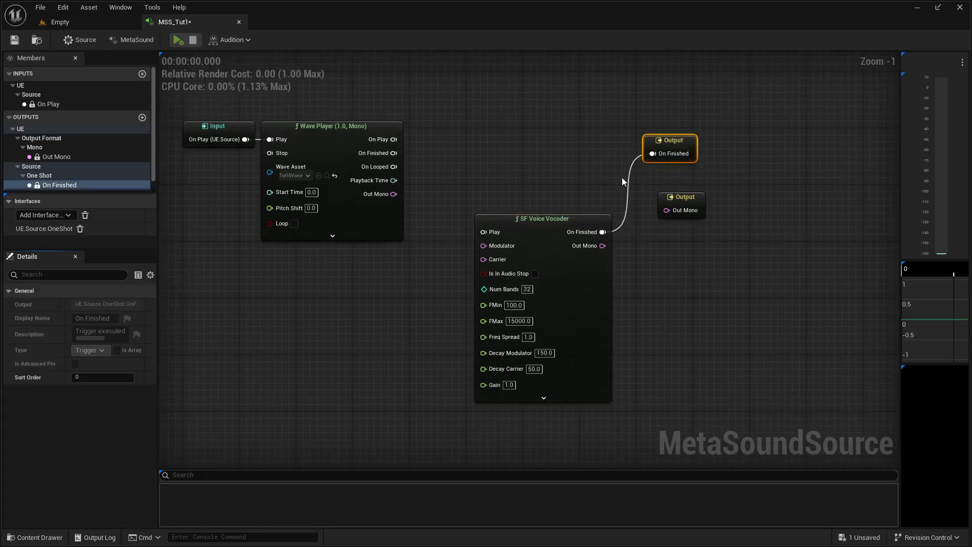
Move the Wave Player and its On Play input farther away from the vocoder.
right_drag(430, 94, 473, 93)
drag(472, 93, 288, 141)
drag(379, 133, 307, 133)
click(468, 123)
Examine the SF Voice Vocoder's pins, expanding its advanced pins and collapsing them again.
right_drag(545, 182, 527, 164)
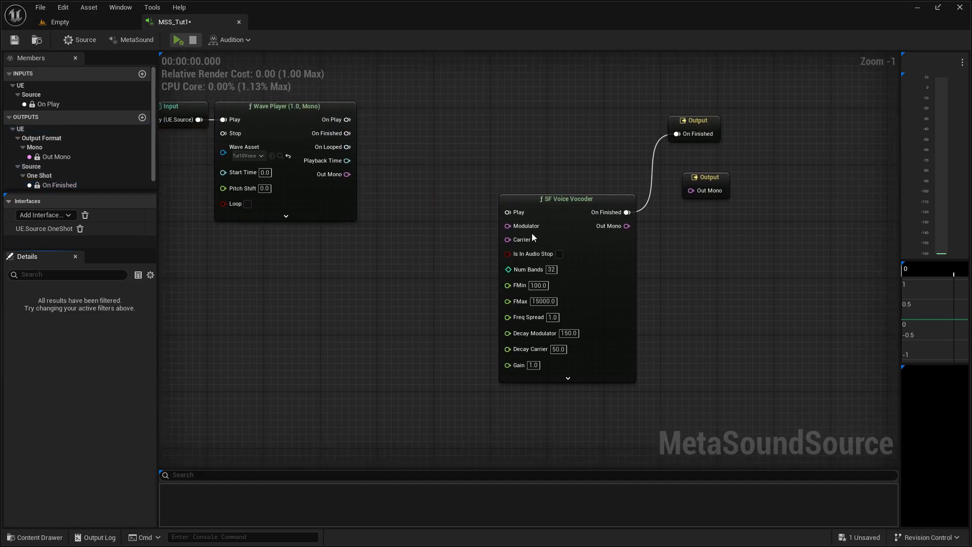
mouse_move(534, 275)
click(567, 377)
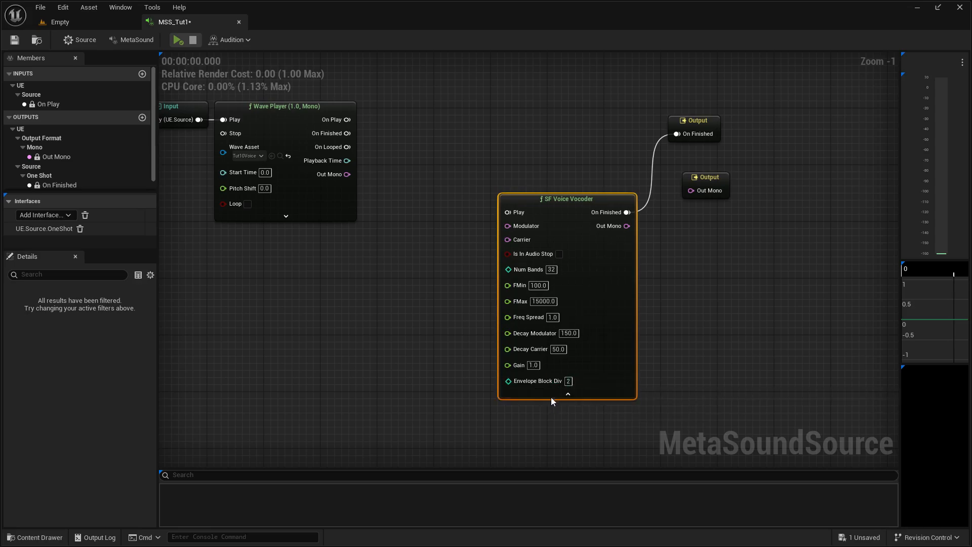
click(551, 395)
click(551, 394)
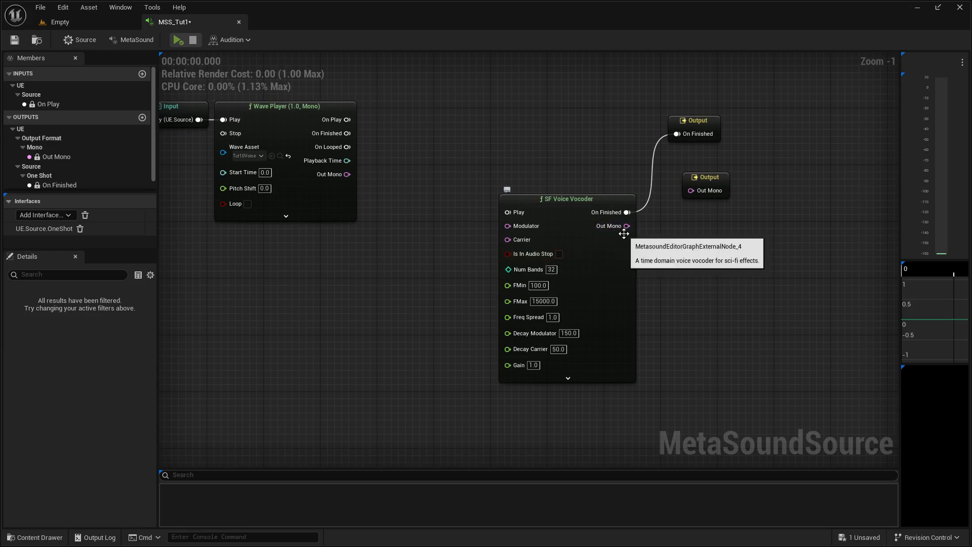
Connect the vocoder's Out Mono to the Out Mono output and align that output with the pin.
drag(627, 226, 662, 232)
mouse_move(707, 201)
mouse_down()
mouse_move(704, 192)
mouse_move(707, 218)
mouse_up()
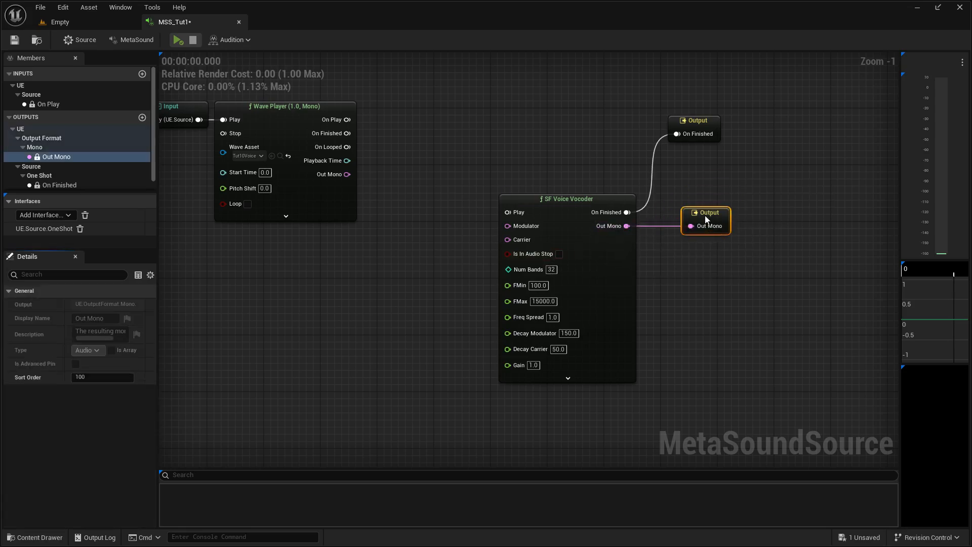
Add a Value (Bool) node set by the Wave Player's On Finished, enable its Target Value and feed the vocoder's Is In Audio Stop.
right_drag(348, 169, 382, 174)
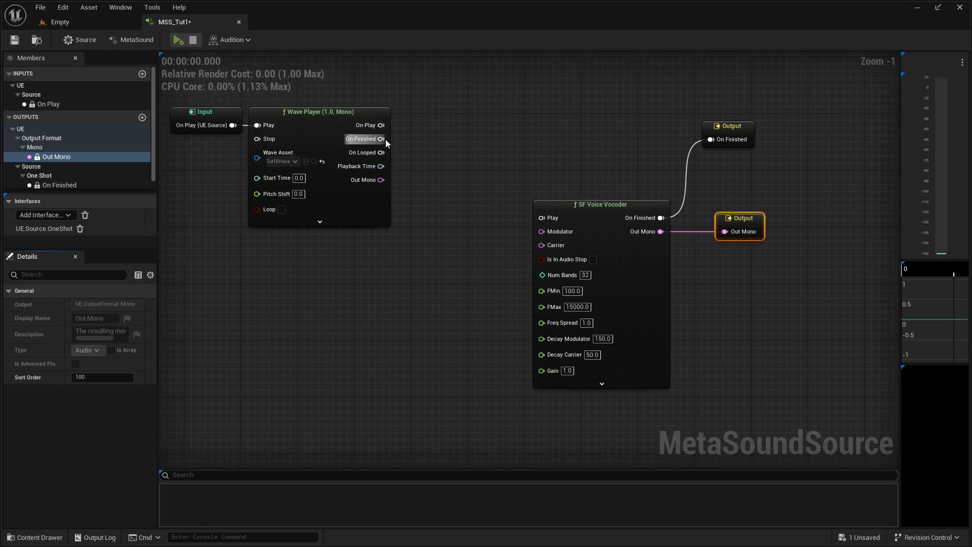
drag(381, 139, 414, 292)
text(va)
click(427, 311)
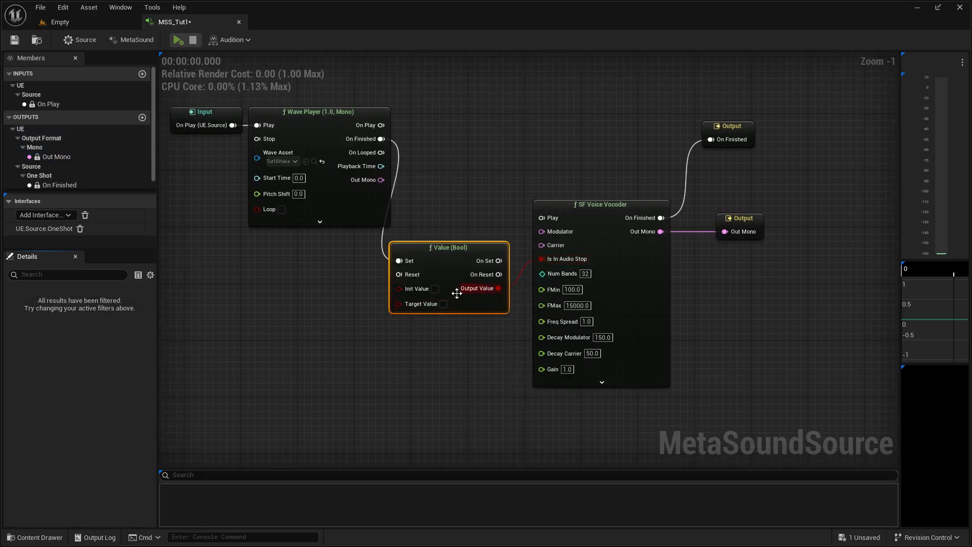
right_drag(459, 286, 546, 296)
Move the Wave Player and its input farther from the vocoder, and connect its Out Mono to the vocoder's Modulator.
right_drag(315, 191, 357, 171)
drag(262, 108, 372, 184)
click(555, 151)
right_drag(555, 152, 588, 125)
drag(465, 152, 704, 196)
Place another On Play input beside the vocoder and connect it to the vocoder's Play.
right_drag(715, 199, 721, 238)
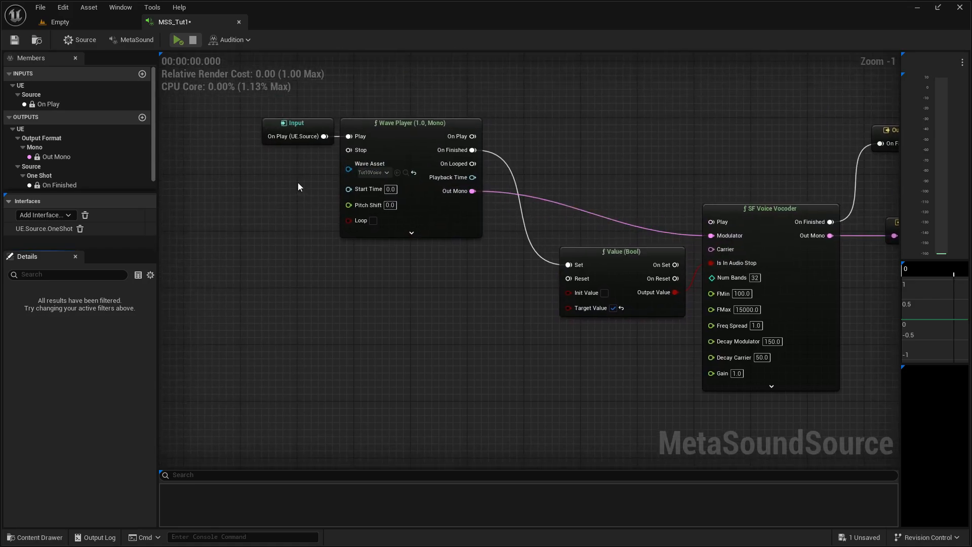
drag(48, 104, 721, 223)
drag(653, 183, 626, 198)
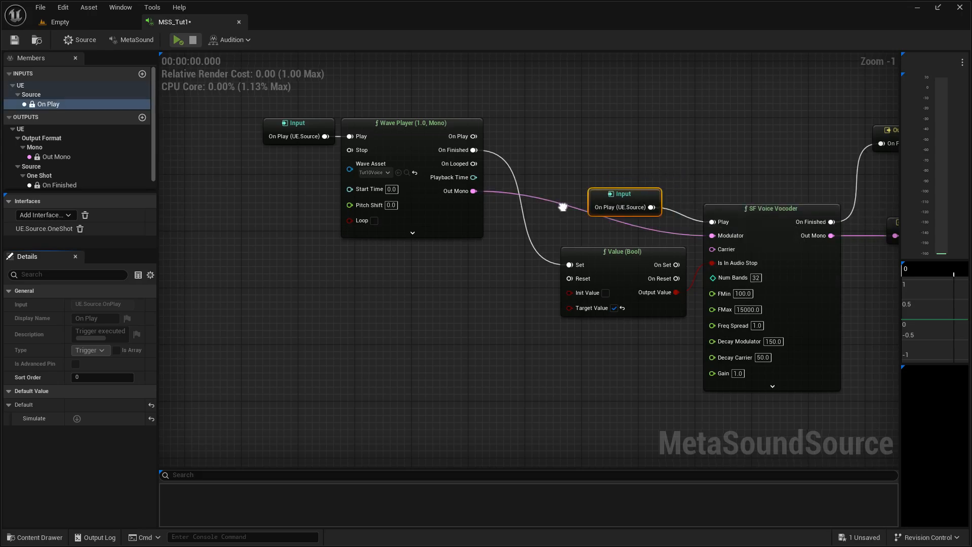
Duplicate the Wave Player and its On Play input below the originals, and connect the copied input to the copy's Play.
right_drag(562, 206, 583, 175)
click(454, 195)
key(ctrl+d)
click(316, 93)
key(ctrl+d)
drag(346, 283, 385, 283)
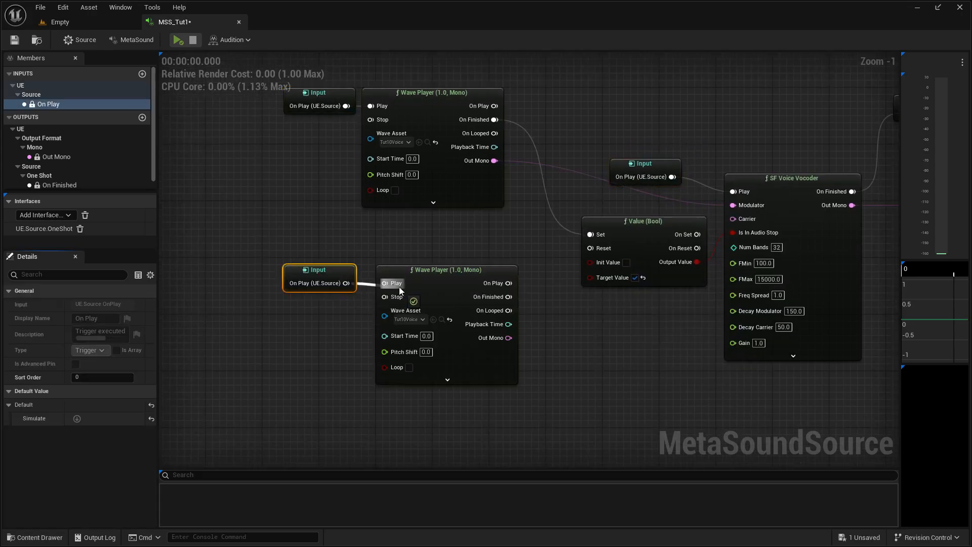
Set the duplicated Wave Player's asset to Buffalo and connect its Out Mono to the vocoder's Carrier.
click(404, 319)
text(bi)
key(BackSpace)
text(uf)
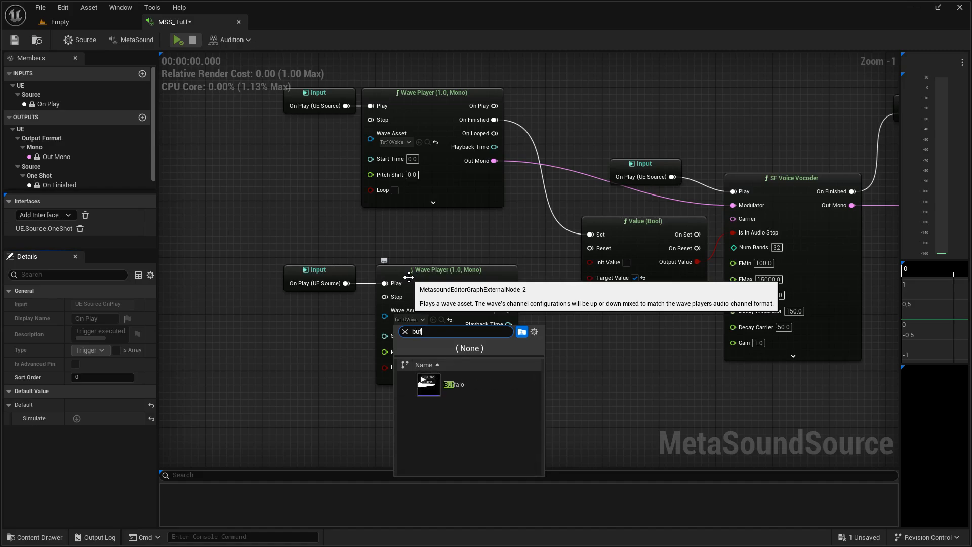
click(461, 384)
right_drag(612, 365, 547, 327)
drag(435, 301, 673, 183)
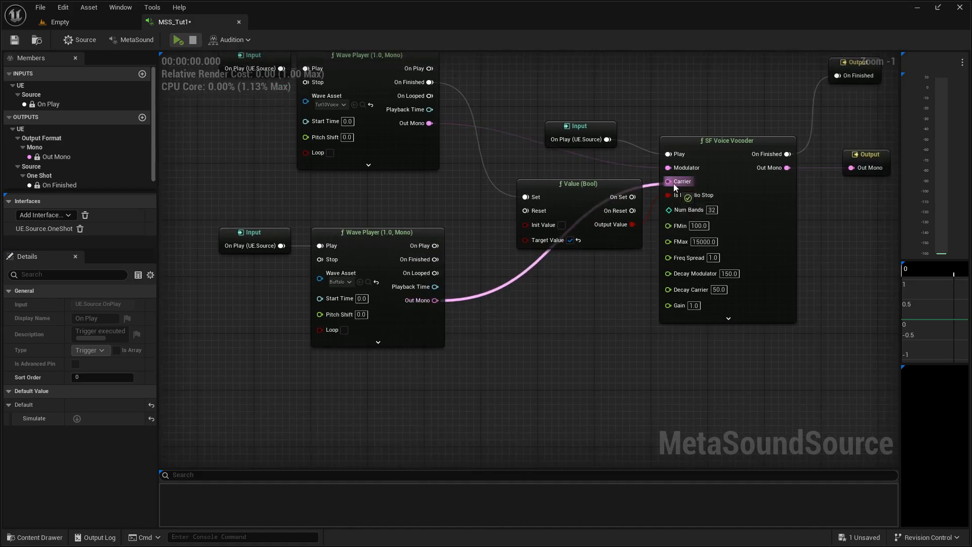
Preview the Buffalo sound from the second Wave Player's asset picker.
click(340, 282)
click(363, 349)
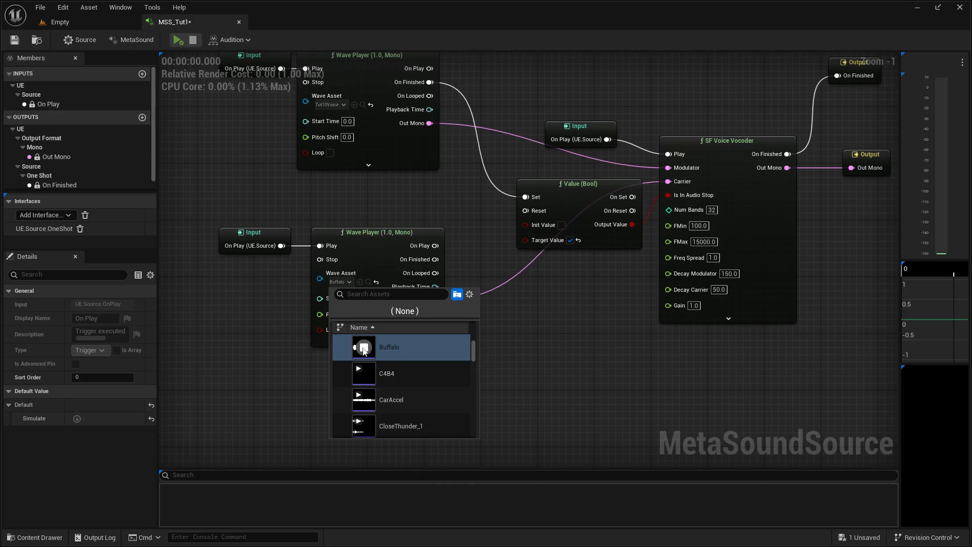
click(568, 334)
Shift the Buffalo Wave Player and its On Play input slightly, closer in line with the voice player above.
drag(515, 316, 269, 235)
drag(354, 236, 348, 236)
click(413, 190)
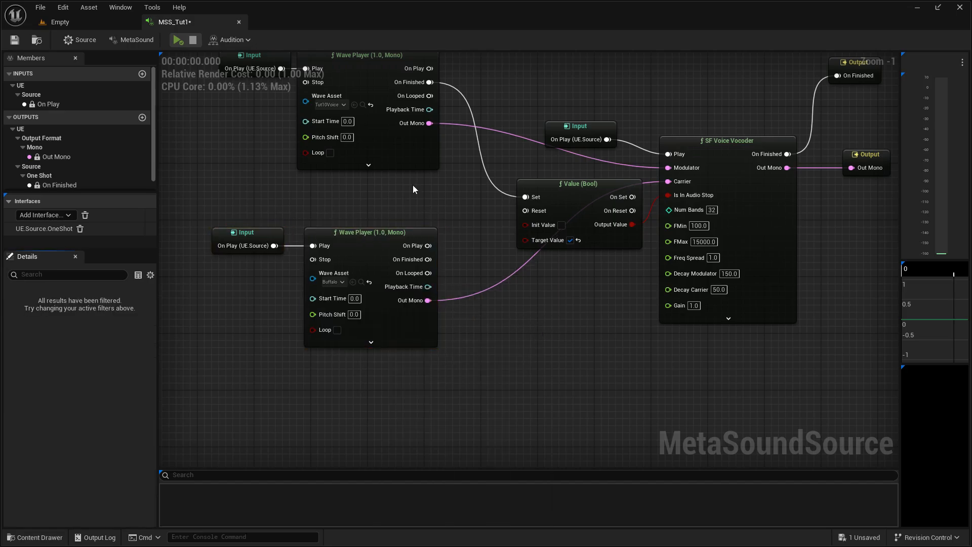
Play the MetaSound to hear the voice vocoded with the Buffalo carrier.
right_drag(442, 213, 367, 226)
scroll(367, 226, down, 1)
right_drag(551, 154, 533, 187)
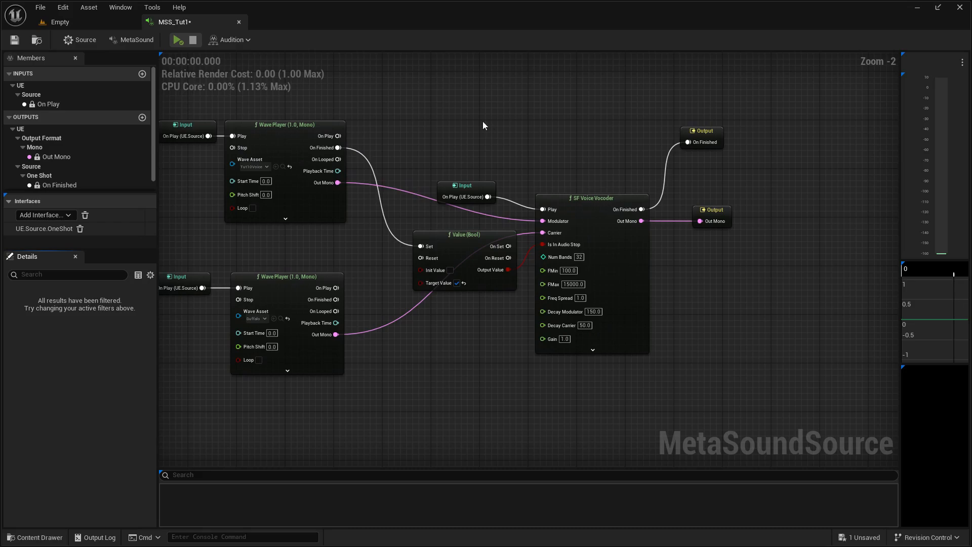
click(177, 40)
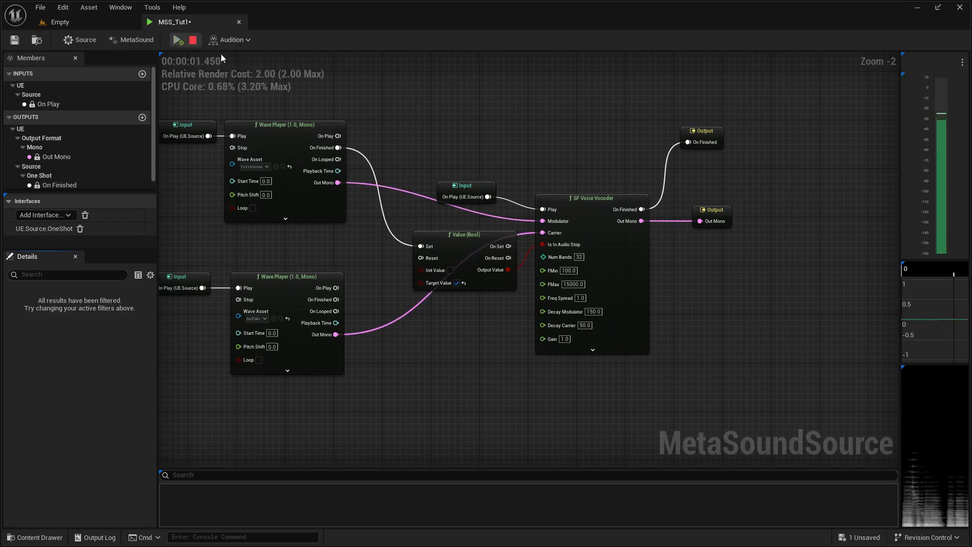
Move the voice Wave Player and its On Play input slightly down, closer to the Buffalo player.
right_drag(408, 109, 482, 92)
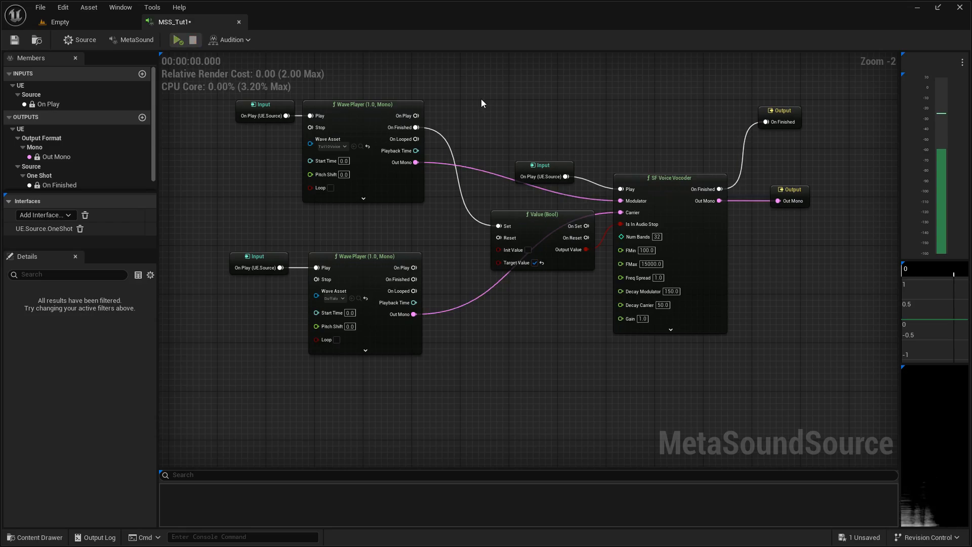
drag(462, 86, 286, 131)
drag(373, 115, 374, 134)
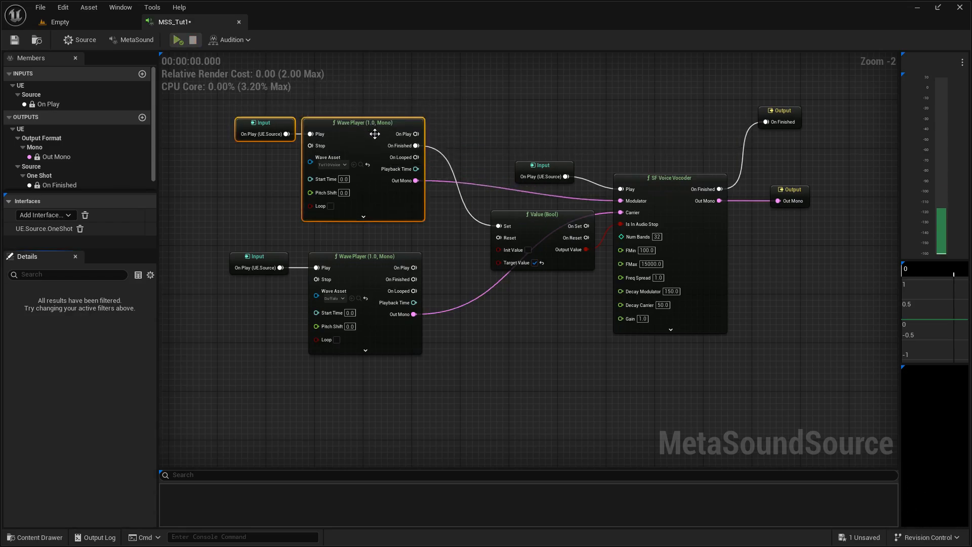
click(509, 324)
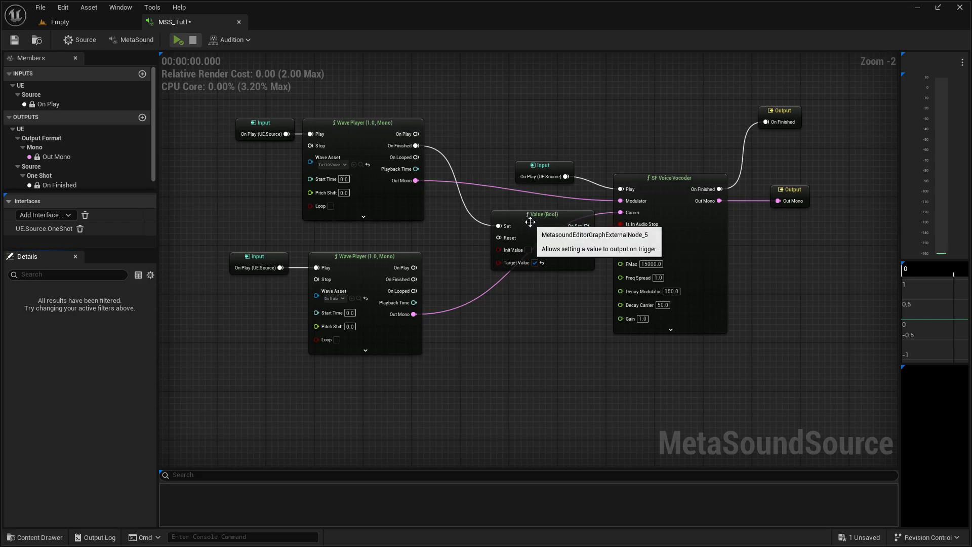
Rearrange the Value (Bool) node, the vocoder's On Play input and both output nodes closer in line with the SF Voice Vocoder.
drag(529, 222, 480, 221)
drag(535, 178, 568, 180)
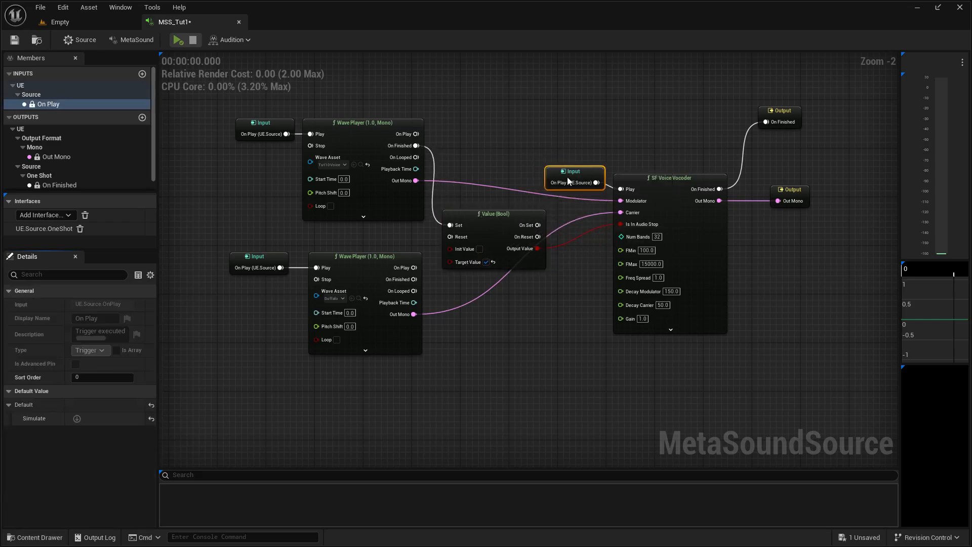
drag(809, 189, 801, 231)
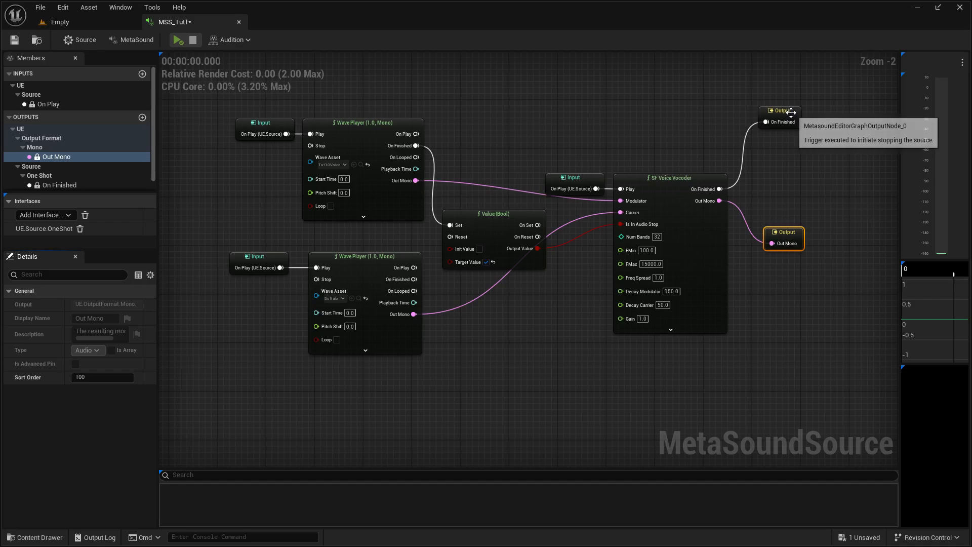
drag(793, 119, 788, 178)
click(478, 355)
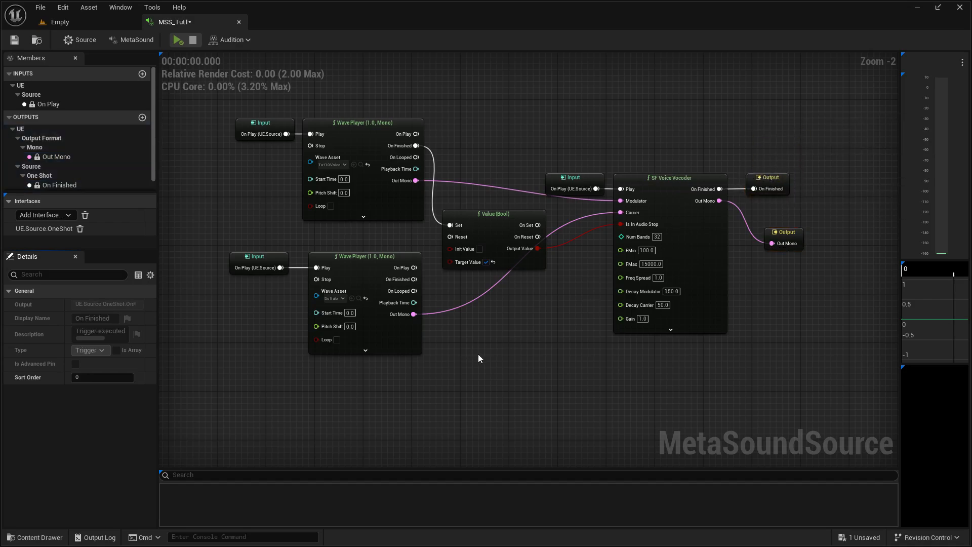
Move the Buffalo Wave Player and the voice Wave Player, each with its On Play input, slightly down.
drag(215, 252, 430, 357)
drag(332, 257, 332, 281)
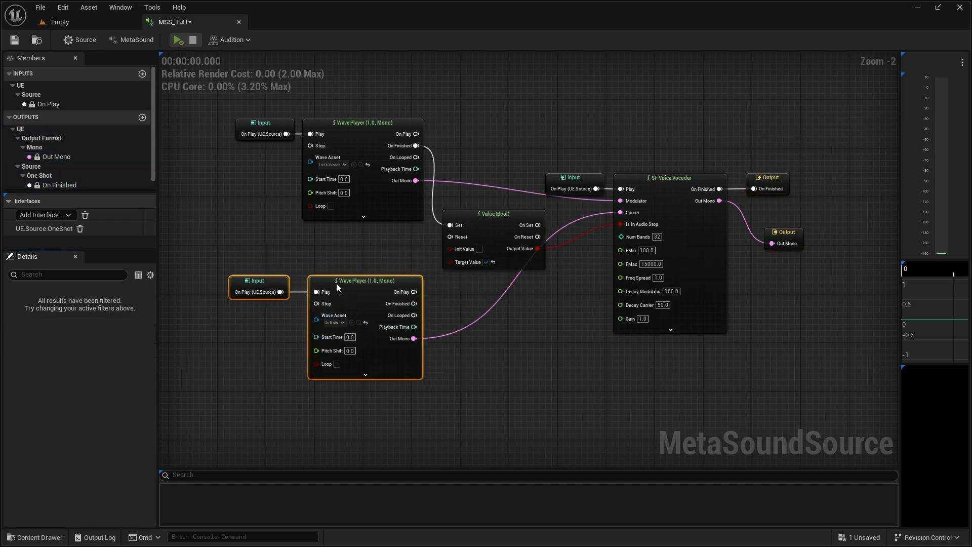
click(542, 320)
right_drag(542, 321, 488, 293)
right_drag(414, 257, 468, 284)
drag(221, 112, 373, 147)
click(466, 96)
Set the vocoder's Num Bands to 128 and play the MetaSound.
right_drag(581, 291, 454, 299)
scroll(454, 298, up, 2)
click(549, 225)
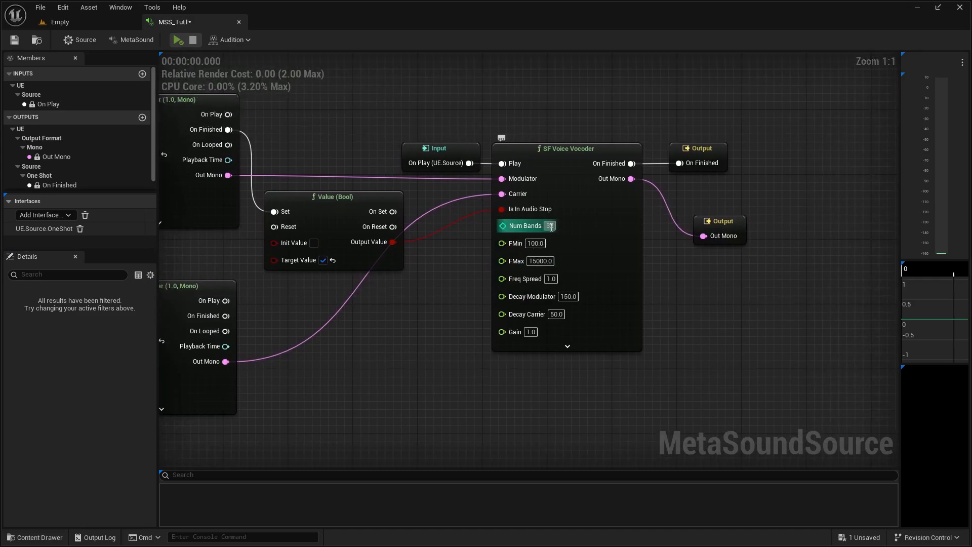
text(128)
right_drag(431, 308, 525, 292)
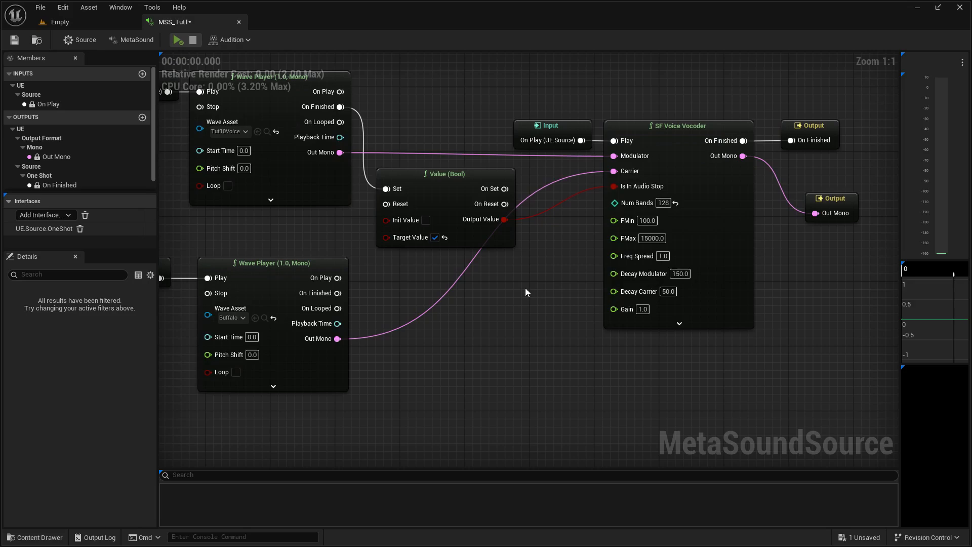
click(178, 39)
Set the vocoder's Gain to 2.0 and reset its Num Bands to the class default.
right_drag(479, 165, 426, 173)
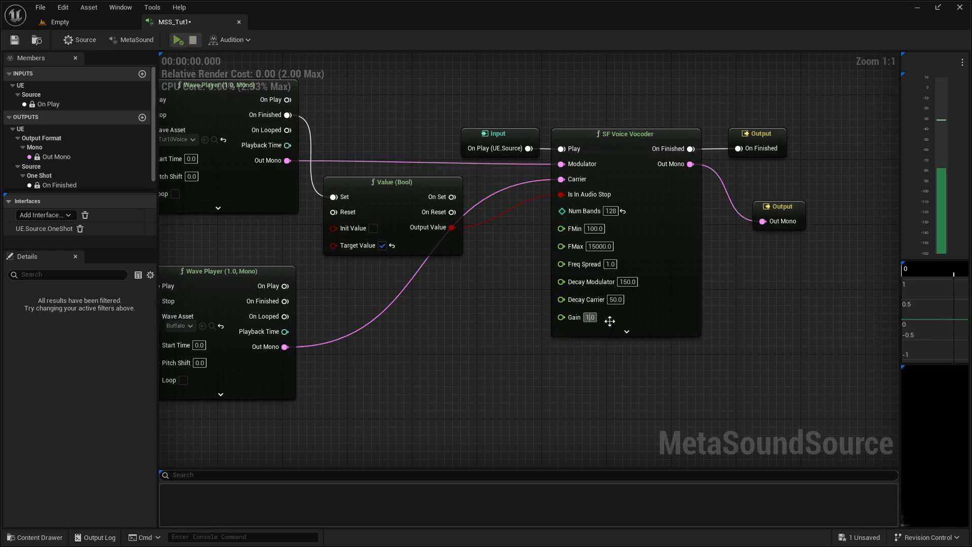
text(2)
key(Return)
right_drag(447, 303, 547, 237)
right_drag(582, 266, 580, 310)
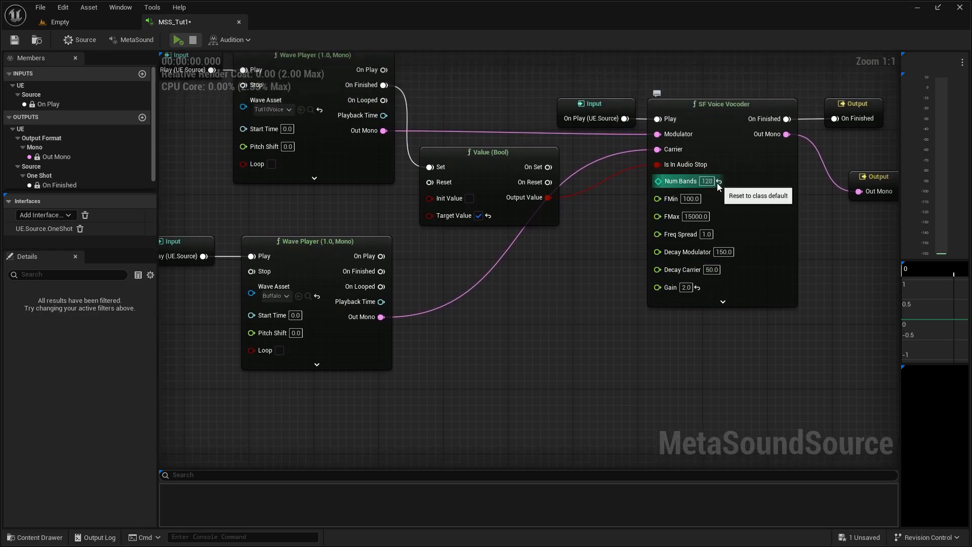
mouse_move(715, 180)
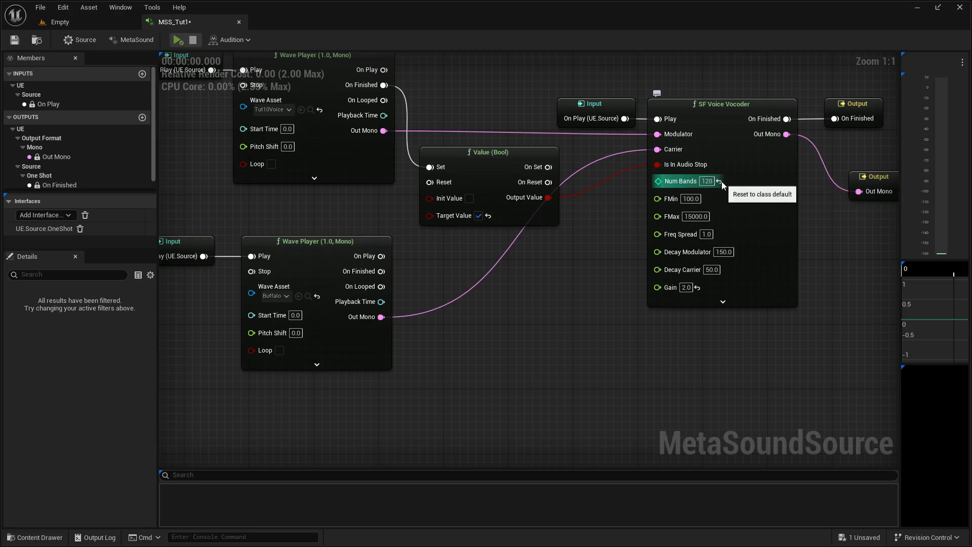
click(719, 181)
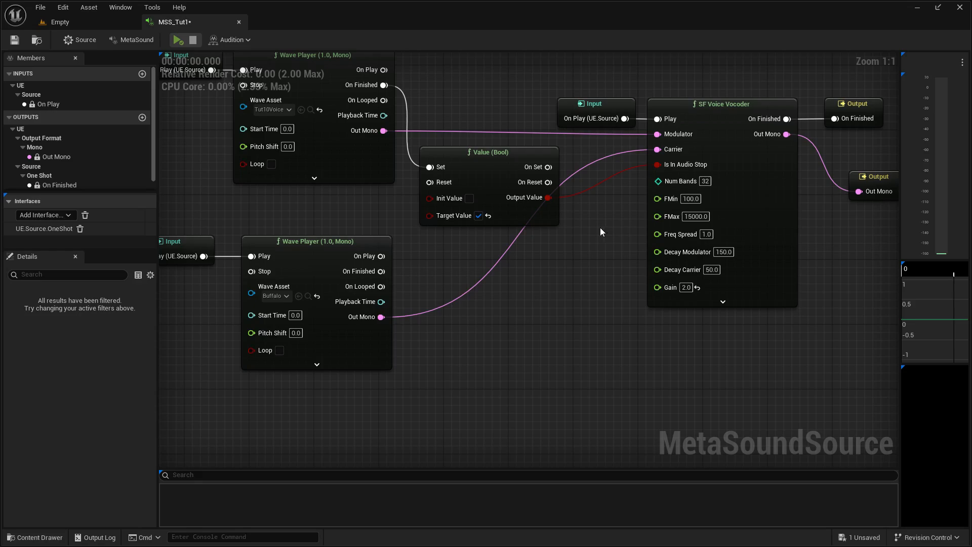
Audition the MetaSound with the vocoder's FMax set to 3000 and reset FMax to its default.
right_drag(600, 231, 550, 248)
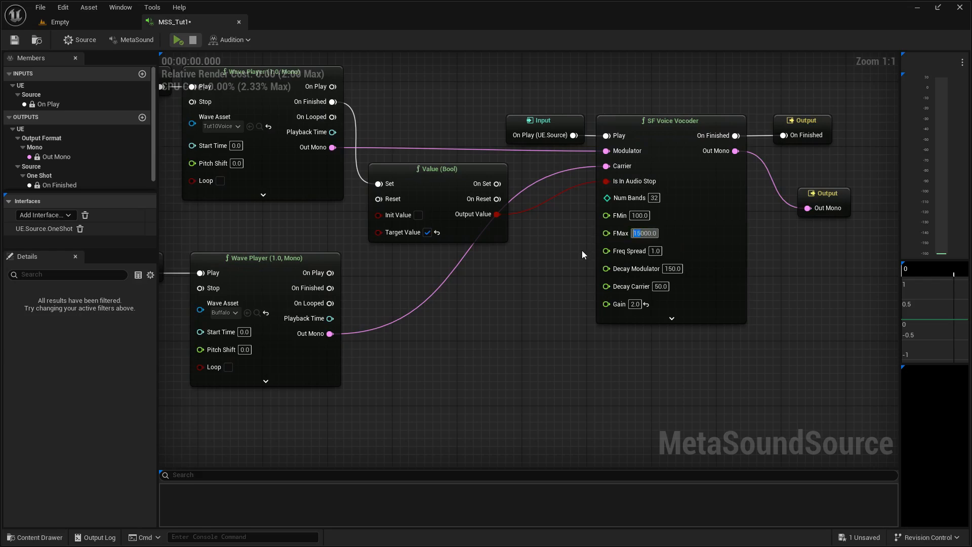
text(3000)
key(Return)
right_drag(573, 254, 508, 257)
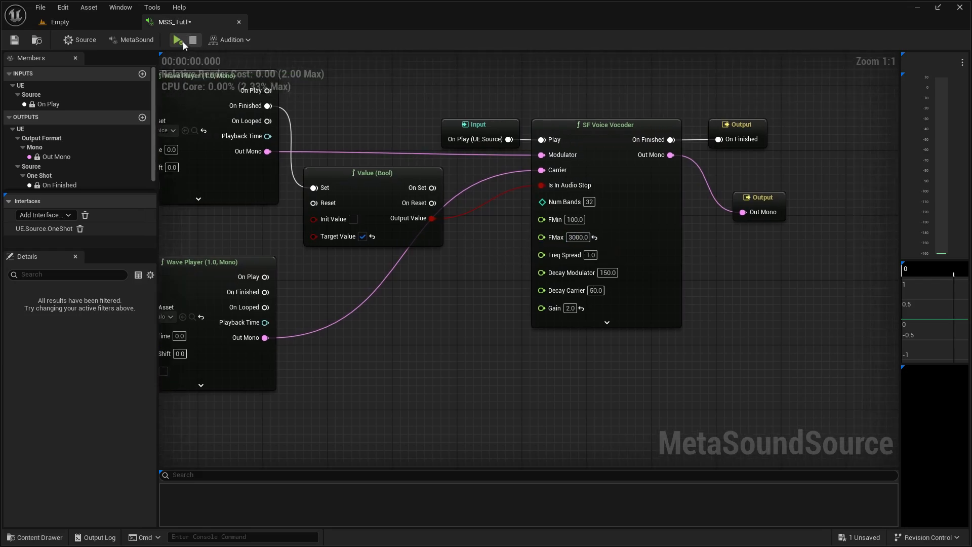
click(180, 40)
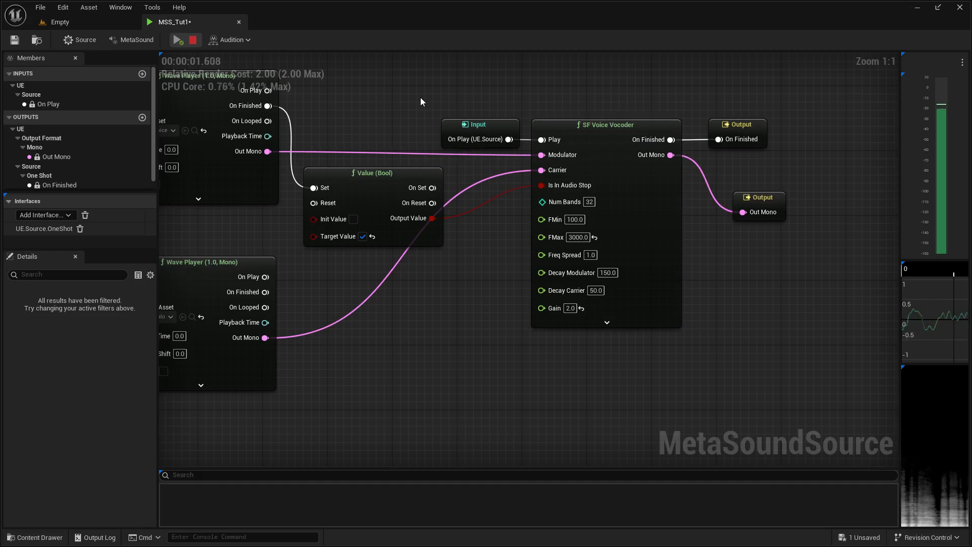
click(192, 40)
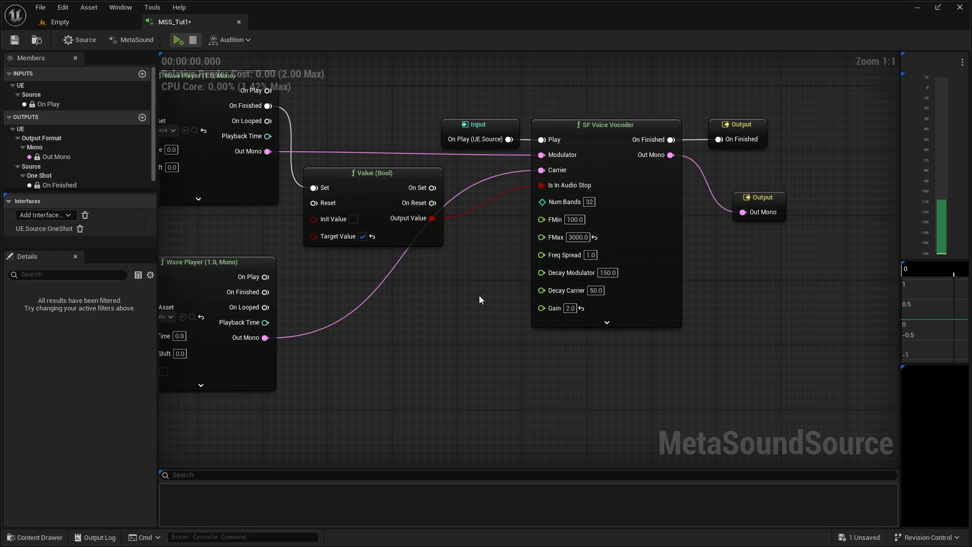
click(595, 237)
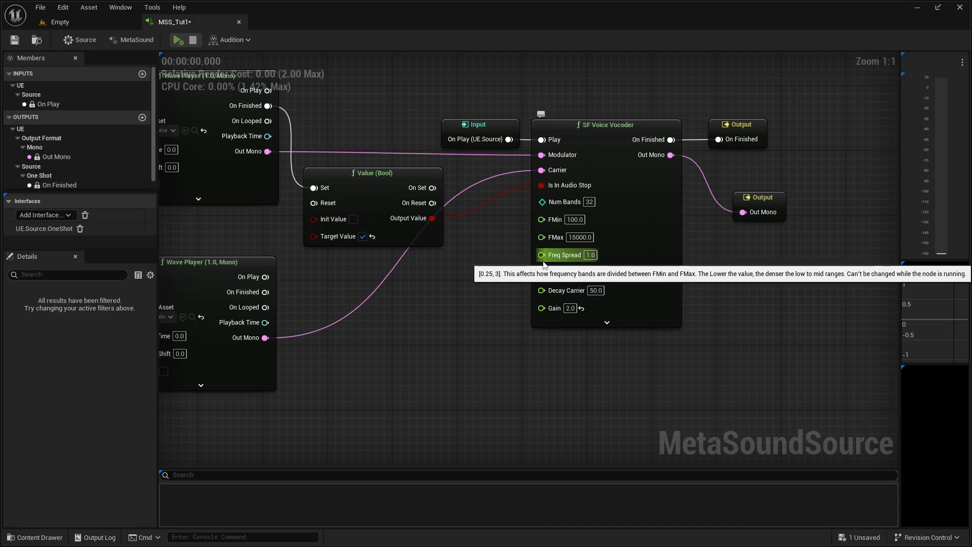
Add a Chirp Synth Fast (Mono) node below the Wave Players and connect an On Play input to its Play trigger.
right_drag(473, 292, 543, 272)
scroll(519, 286, down, 2)
right_drag(502, 296, 599, 212)
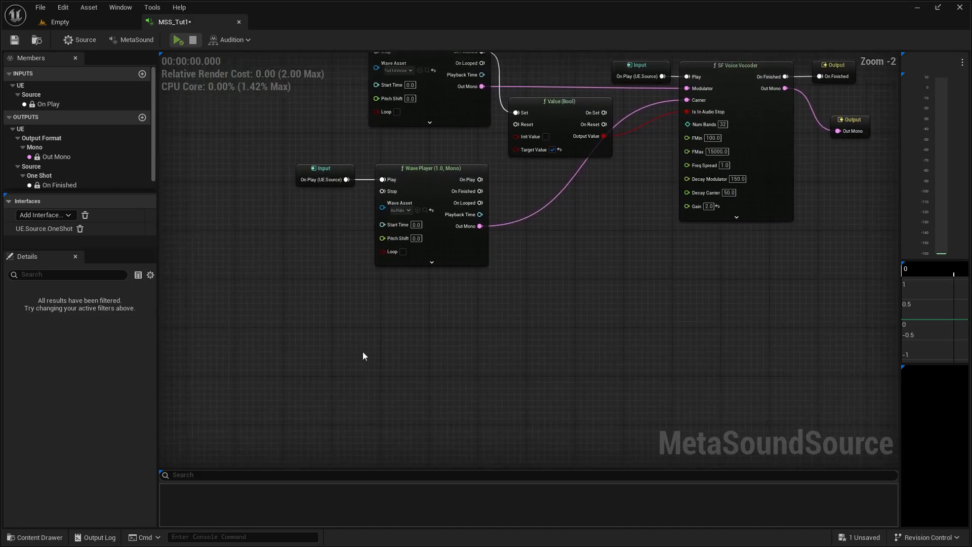
right_click(363, 351)
text(chirp)
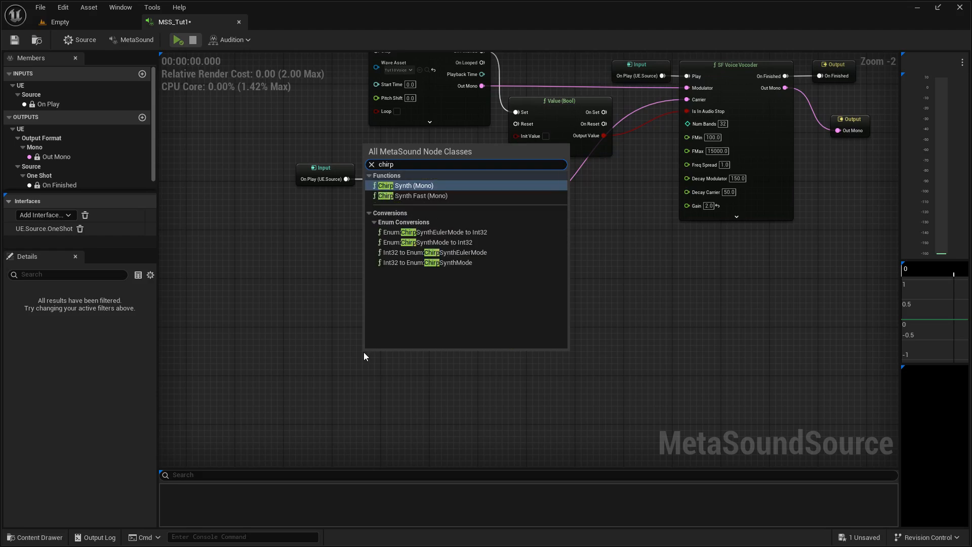
click(412, 196)
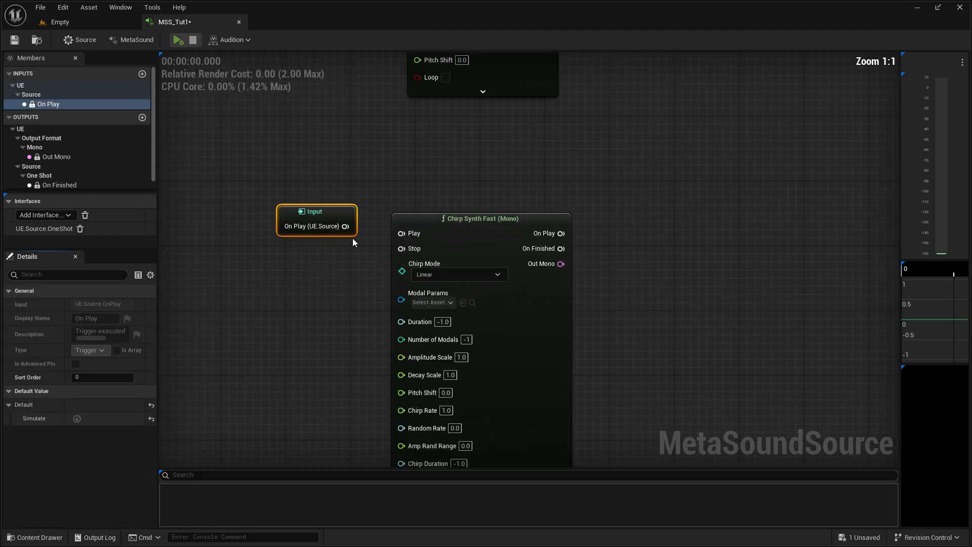
drag(346, 227, 401, 234)
Assign an IMO_UI_1K modal asset to the chirp synth's Modal Params and align its On Play input with the node.
click(432, 302)
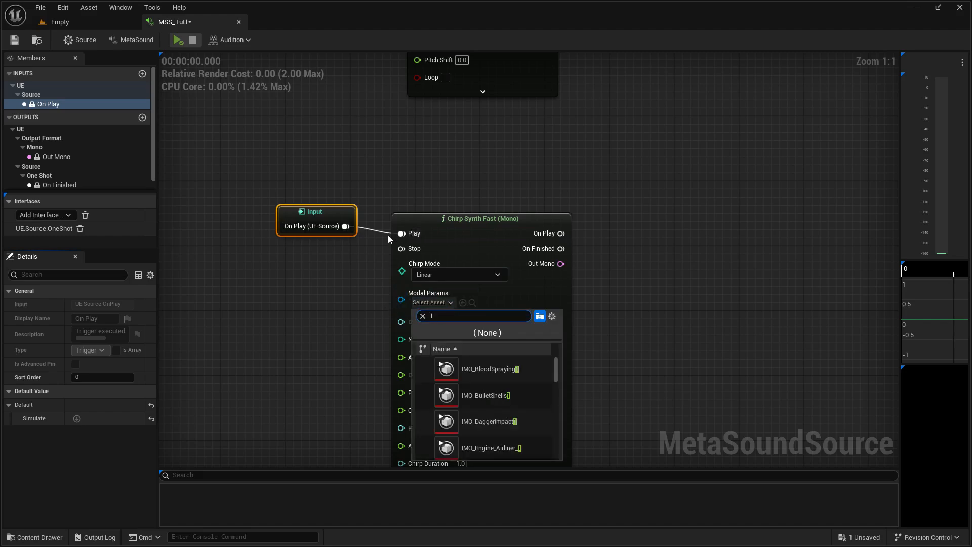
text(1K)
click(511, 428)
right_drag(317, 295, 369, 221)
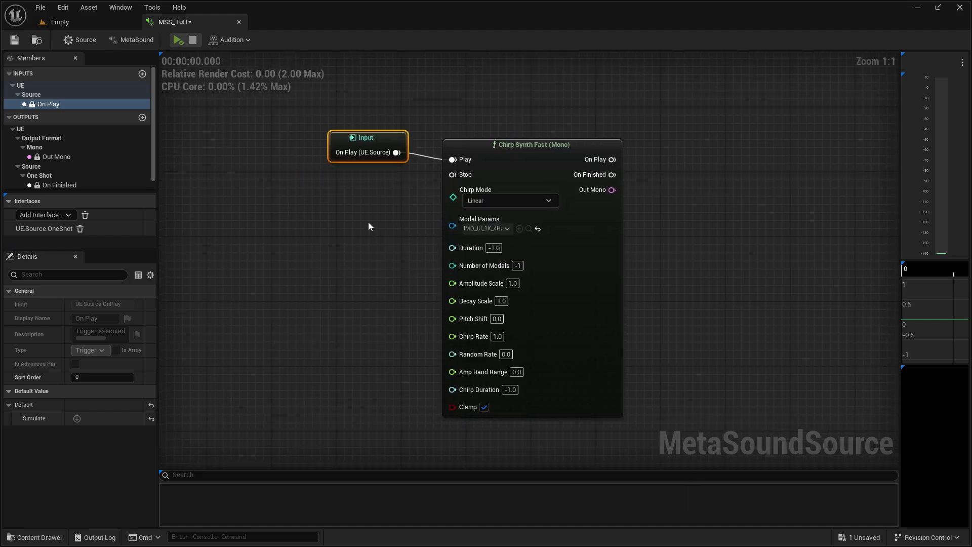
drag(371, 136, 381, 145)
click(397, 203)
Set the chirp synth's Decay Scale and Chirp Rate to 0 and its Pitch Shift to -12.
click(503, 301)
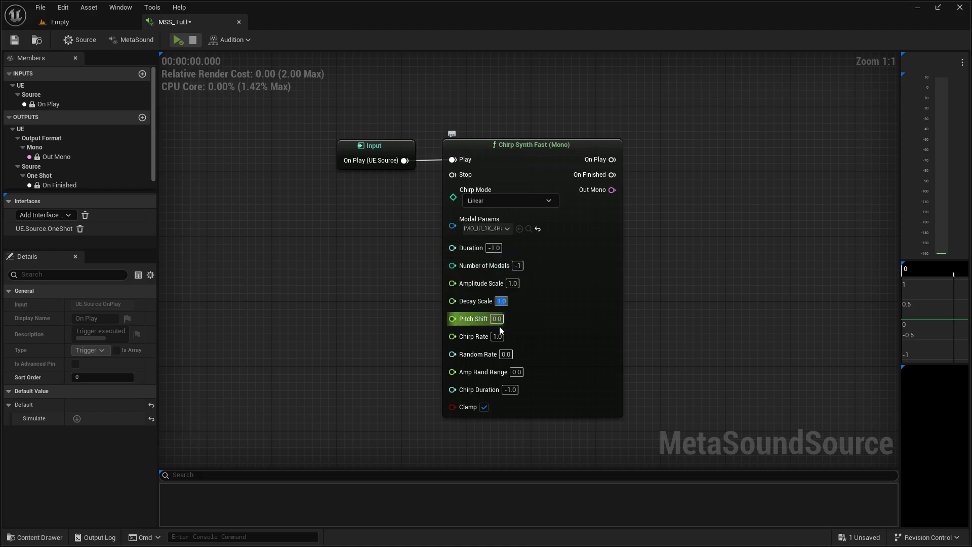
text(0)
key(Return)
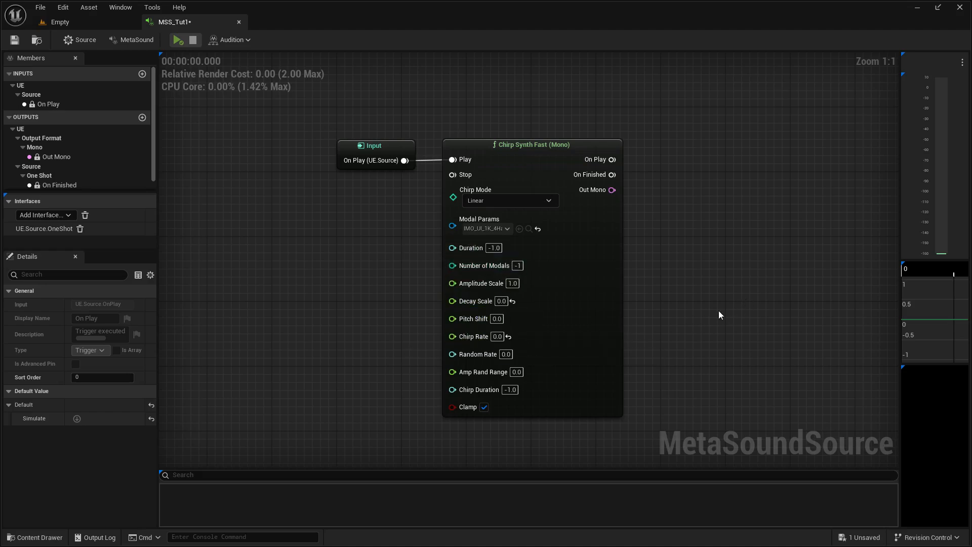
click(496, 319)
text(-12)
key(Return)
Duplicate the chirp synth with its On Play input below the original and edit the copy's Pitch Shift.
right_drag(666, 288, 569, 238)
scroll(569, 238, down, 1)
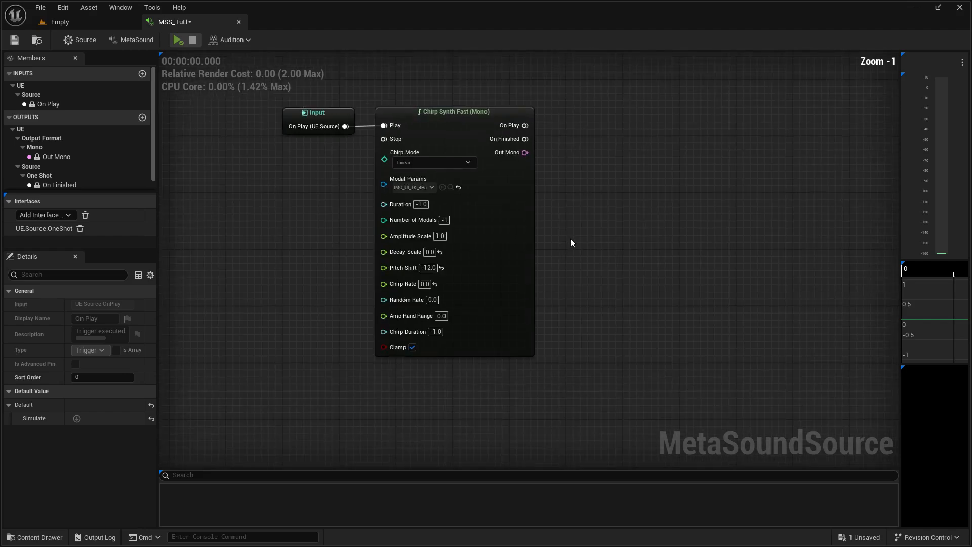
right_drag(520, 268, 579, 223)
drag(710, 139, 385, 76)
right_drag(378, 321, 386, 215)
key(ctrl+d)
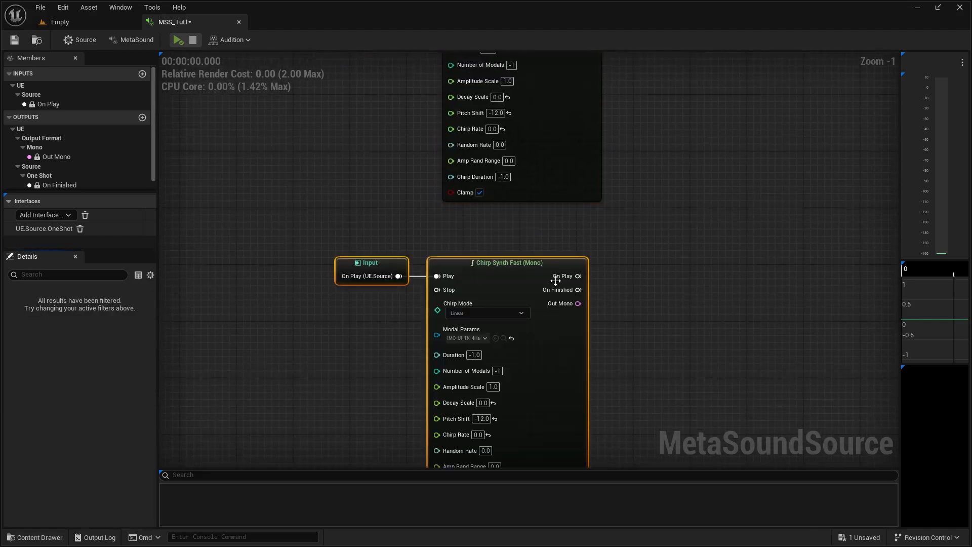
drag(555, 280, 562, 258)
click(489, 397)
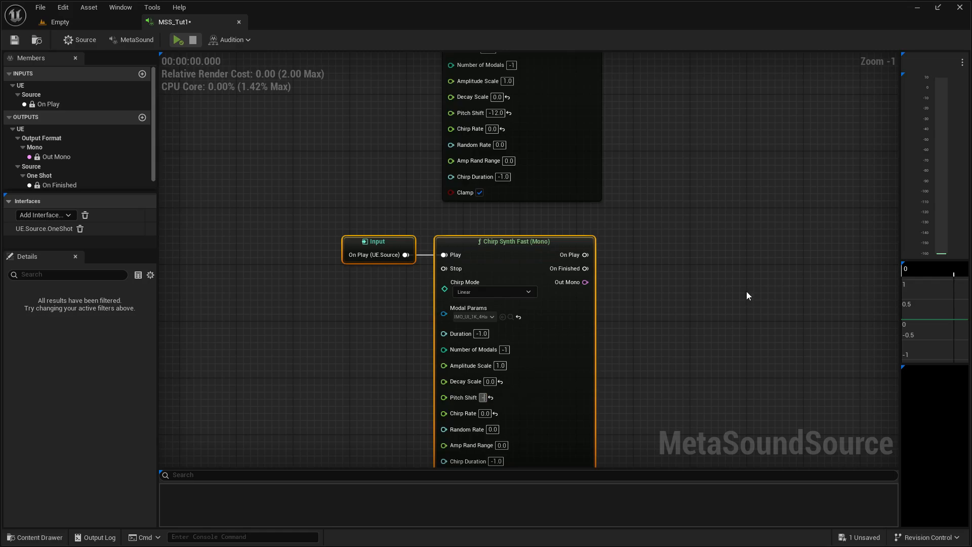
Multiply the mono outputs of both chirp synths with an audio Multiply node and connect the result to the vocoder's Carrier.
right_drag(746, 296, 575, 454)
drag(419, 156, 482, 226)
text(&)
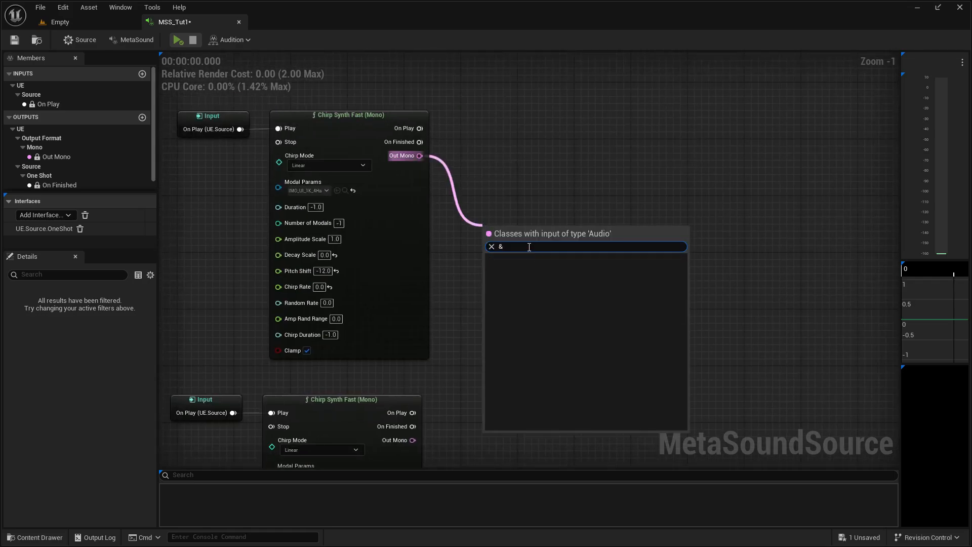
click(531, 286)
drag(417, 439, 492, 246)
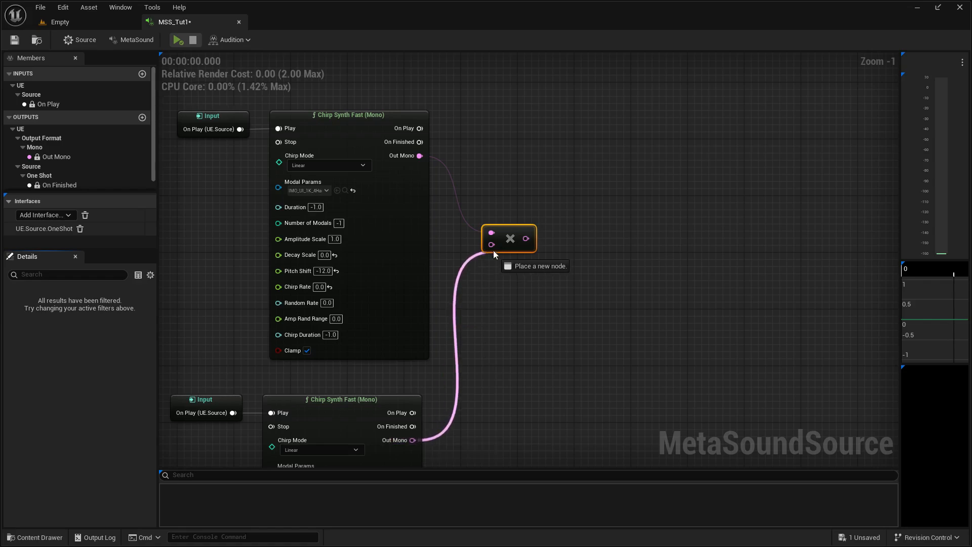
right_drag(566, 252, 436, 405)
drag(400, 393, 520, 202)
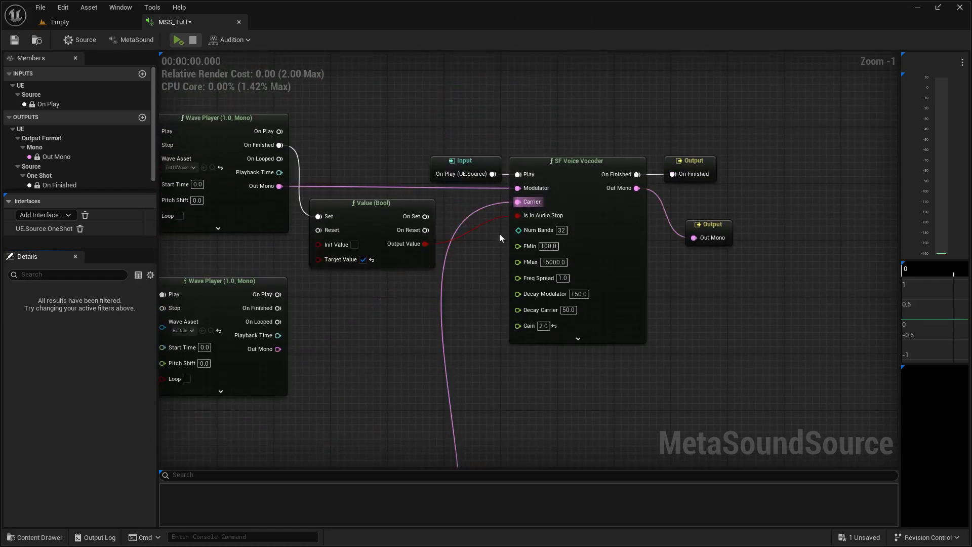
Play the MetaSound to hear the voice vocoded with the multiplied chirp synths as carrier, and stop playback.
right_drag(425, 387, 469, 250)
scroll(456, 329, down, 3)
right_drag(457, 329, 421, 315)
scroll(499, 215, up, 2)
scroll(421, 316, up, 2)
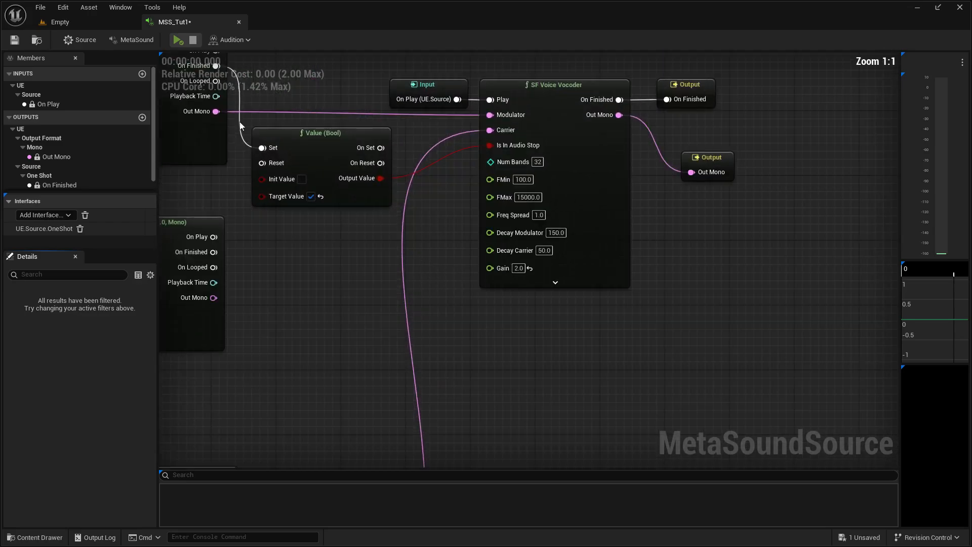
click(176, 42)
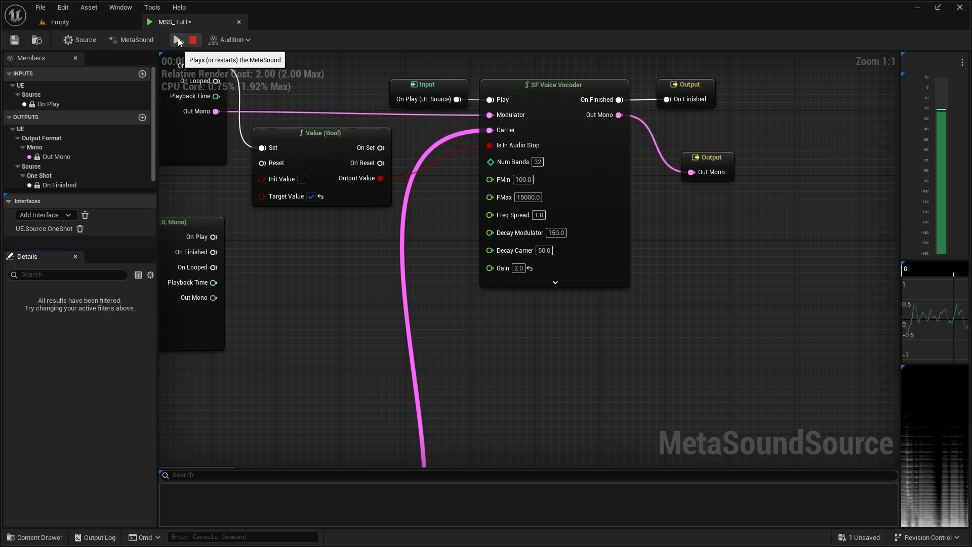
click(192, 40)
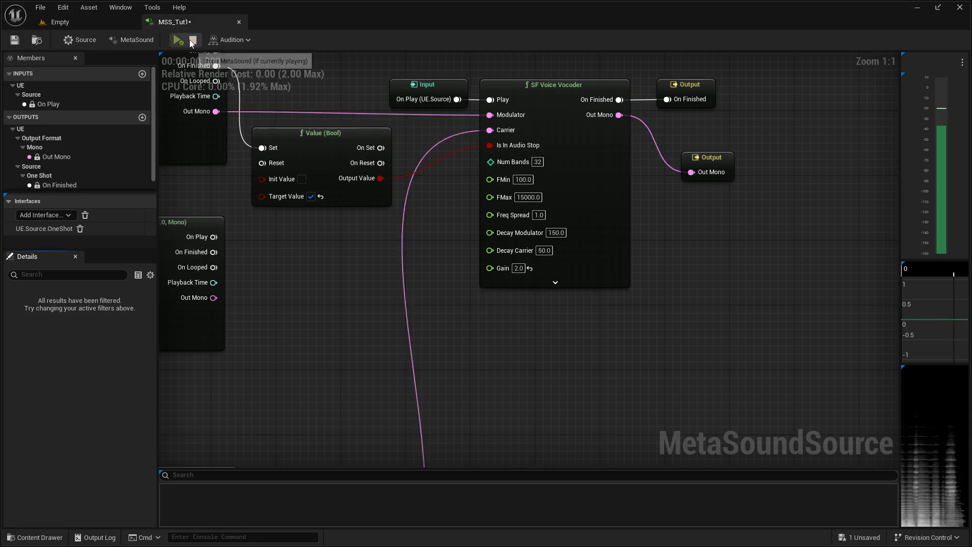
Set the vocoder's Freq Spread to 1.5 and play the MetaSound.
right_drag(398, 294, 401, 271)
text(1.5)
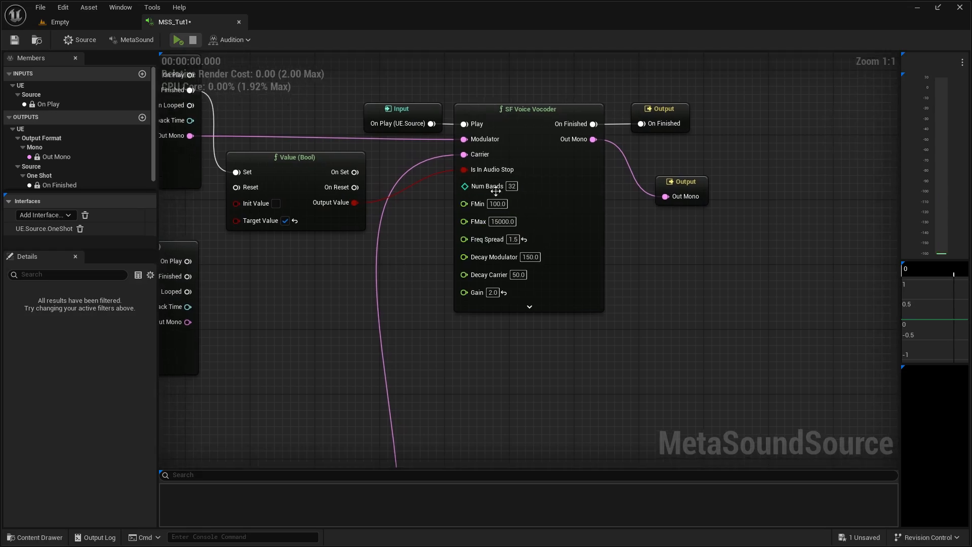
click(178, 41)
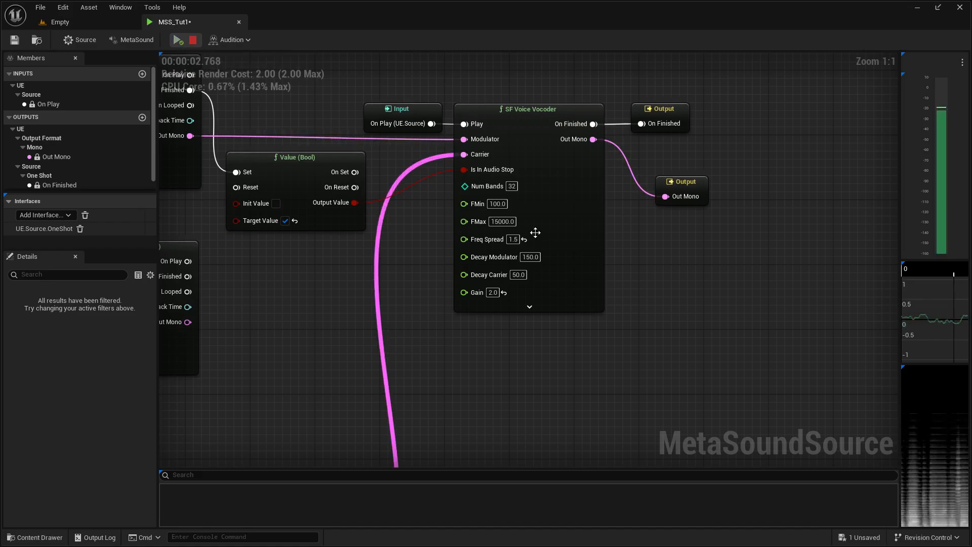
Set the vocoder's Freq Spread to 0.5 and play the MetaSound again.
click(513, 240)
text(0)
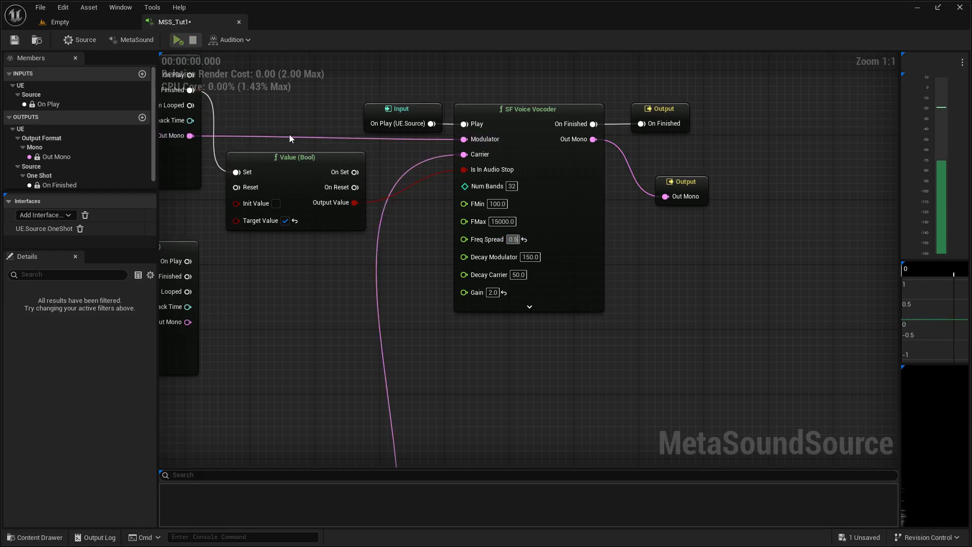
click(178, 40)
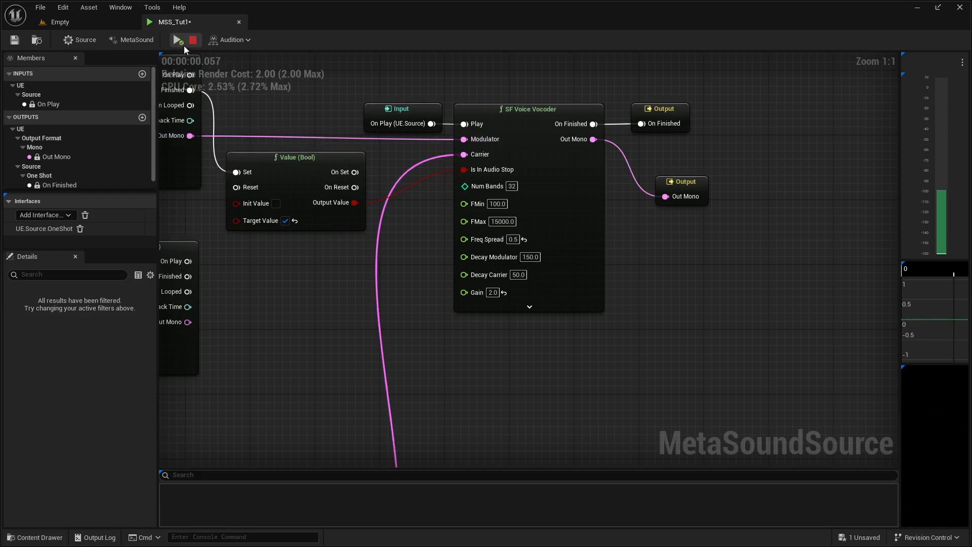
Reset the vocoder's Freq Spread to its default value.
click(524, 239)
right_drag(397, 279, 357, 244)
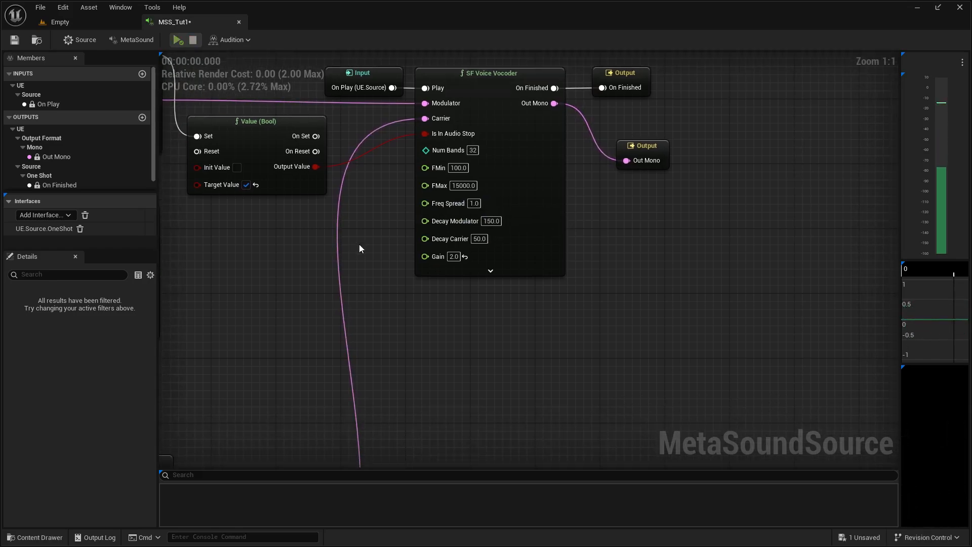
right_drag(671, 317, 688, 344)
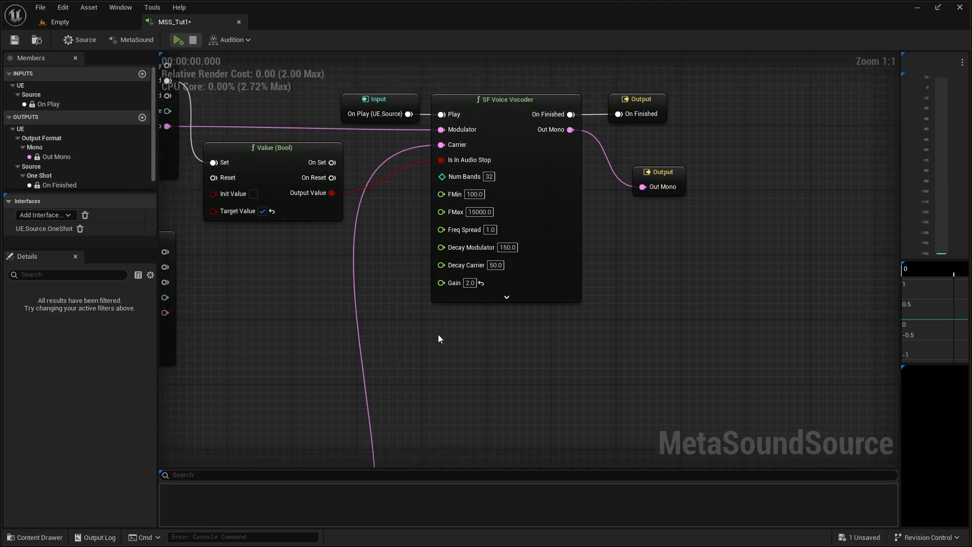
Set the voice Wave Player's wave asset to GGTranslate and play the MetaSound.
right_drag(438, 338, 514, 363)
click(334, 201)
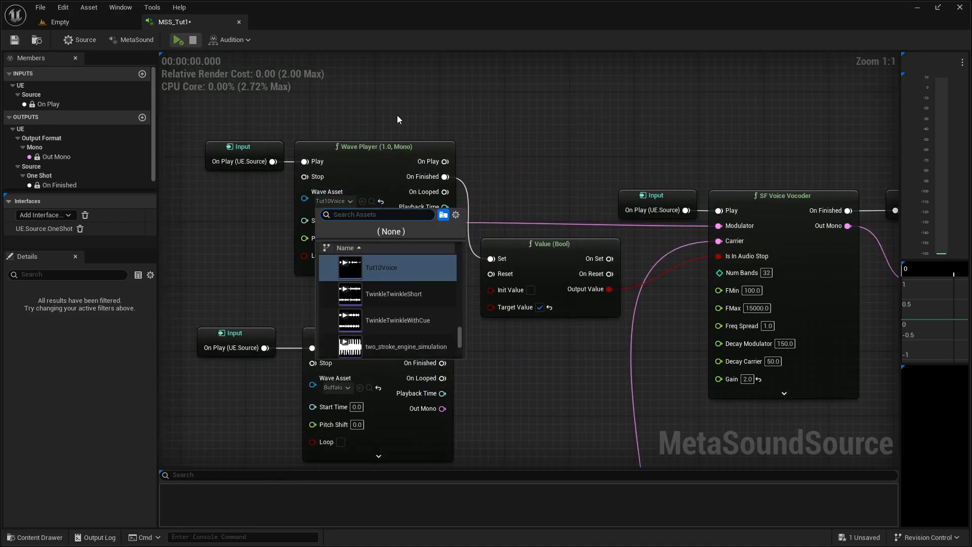
text(gg)
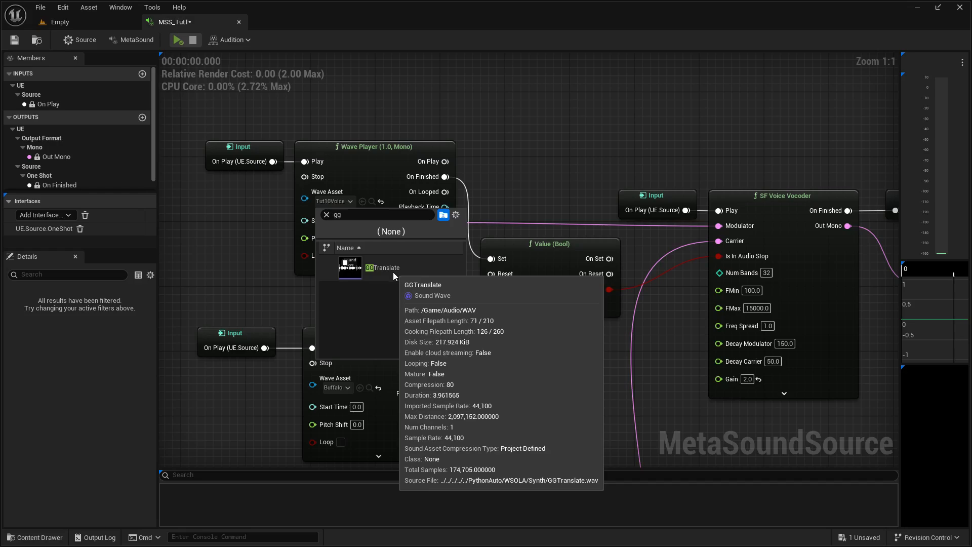
click(393, 272)
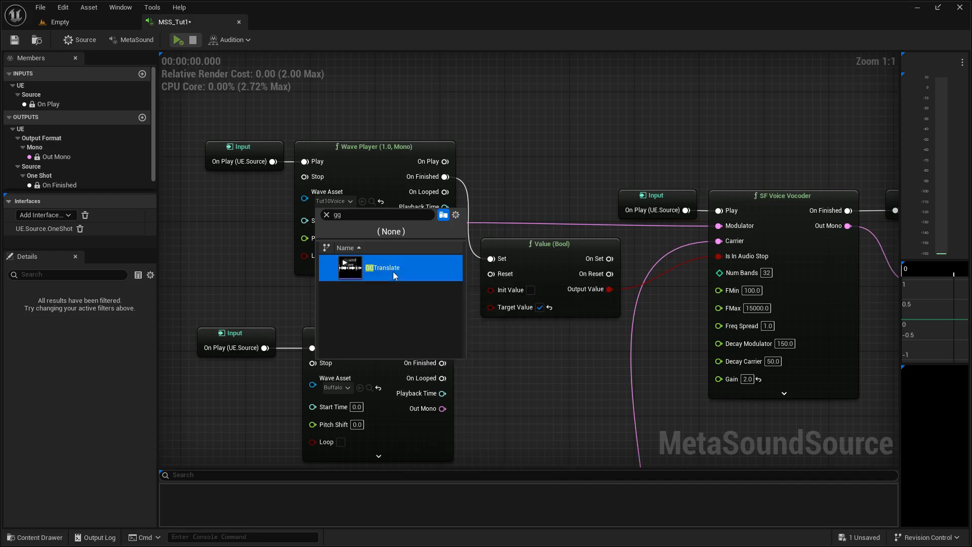
right_drag(626, 379, 414, 281)
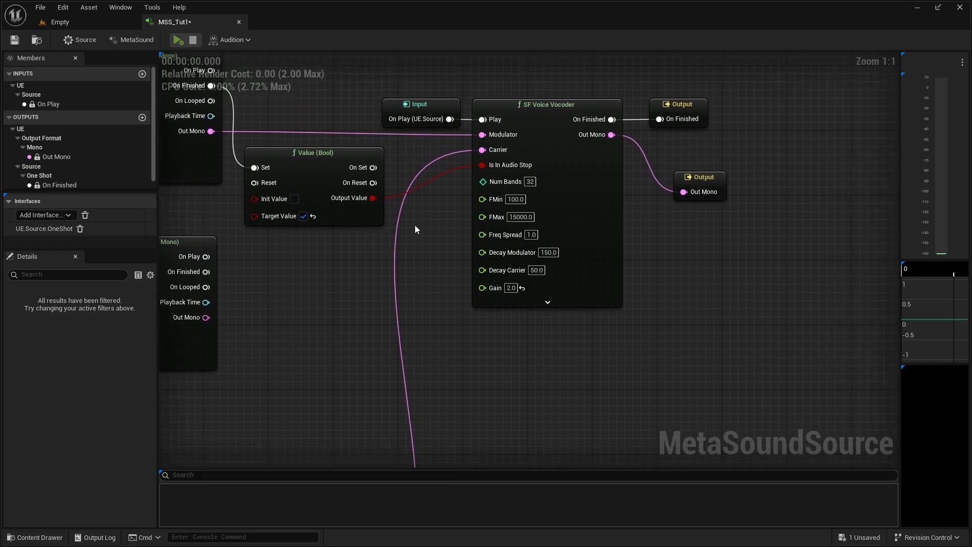
click(178, 40)
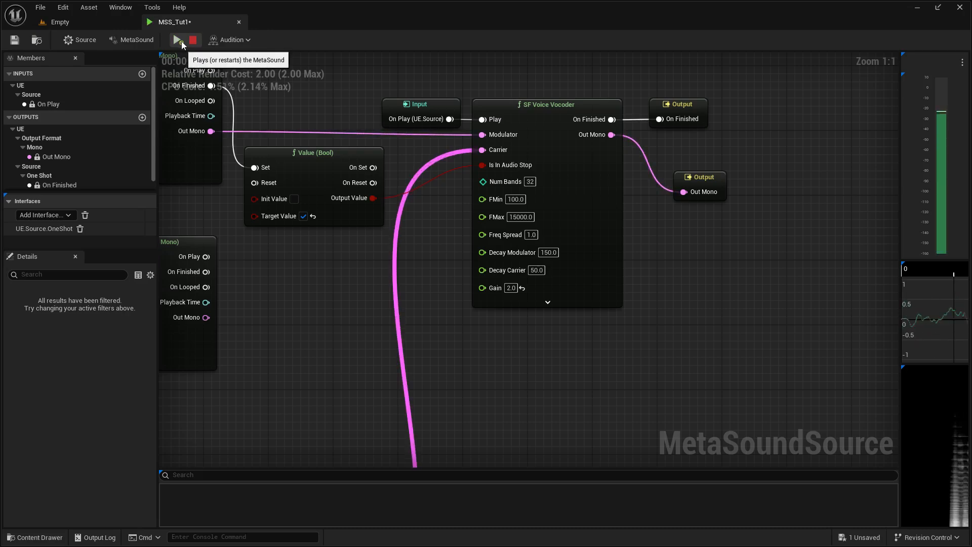
Set the vocoder's Freq Spread to 1.5 and play the MetaSound with the GGTranslate voice.
click(532, 235)
text(1.5)
click(400, 298)
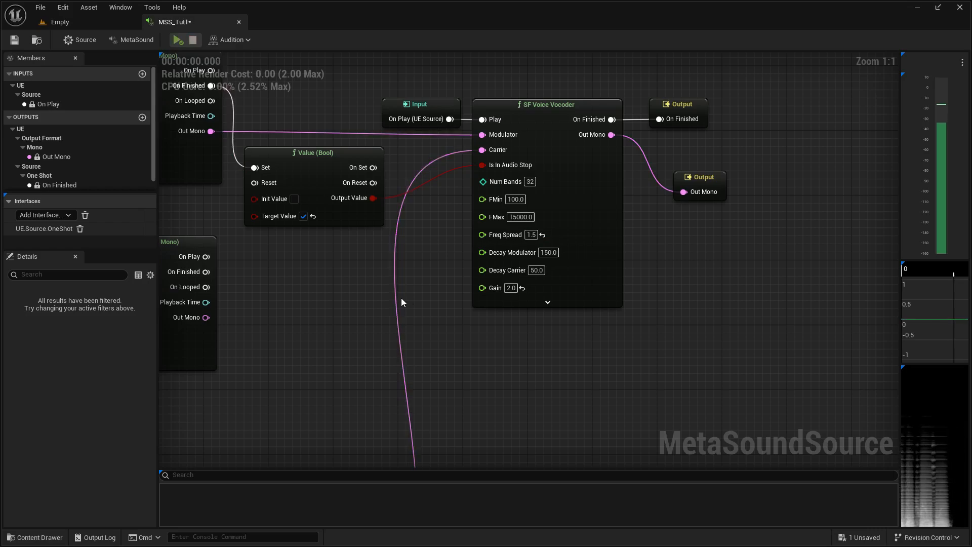
click(177, 41)
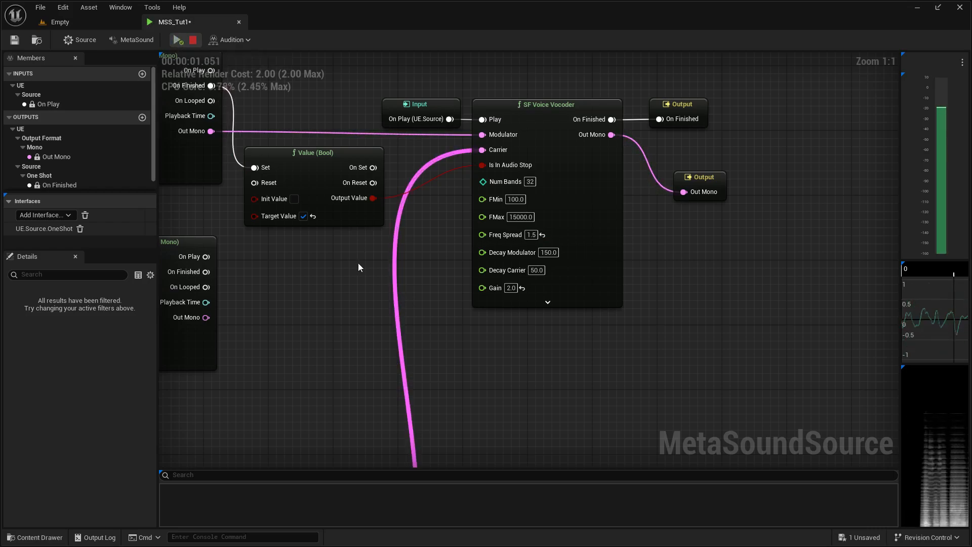
Set the vocoder's Freq Spread to 0.5 and play the MetaSound with the GGTranslate voice.
right_drag(405, 284, 350, 250)
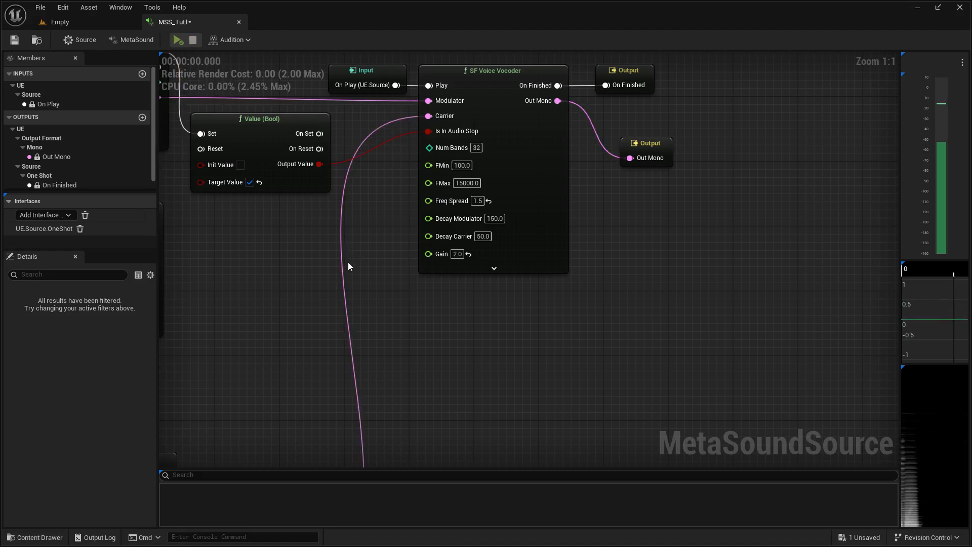
right_drag(347, 262, 376, 277)
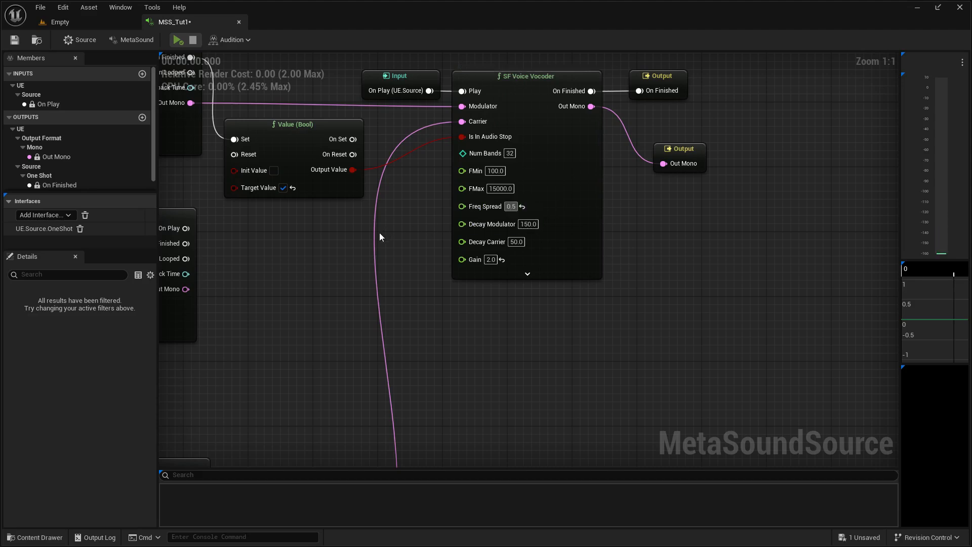
click(179, 41)
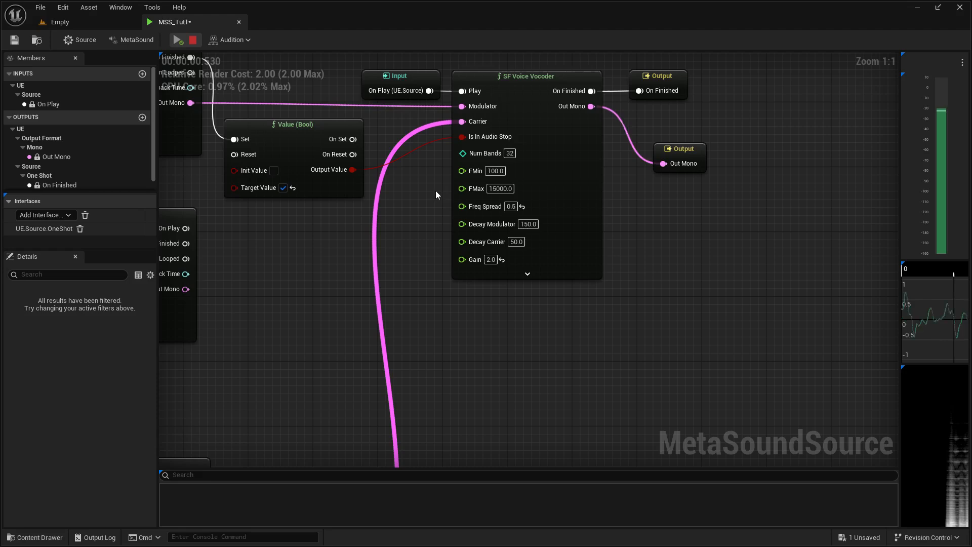
Set the vocoder's Freq Spread to 1.5 and reset it to its default value.
click(510, 207)
text(1.5)
click(361, 221)
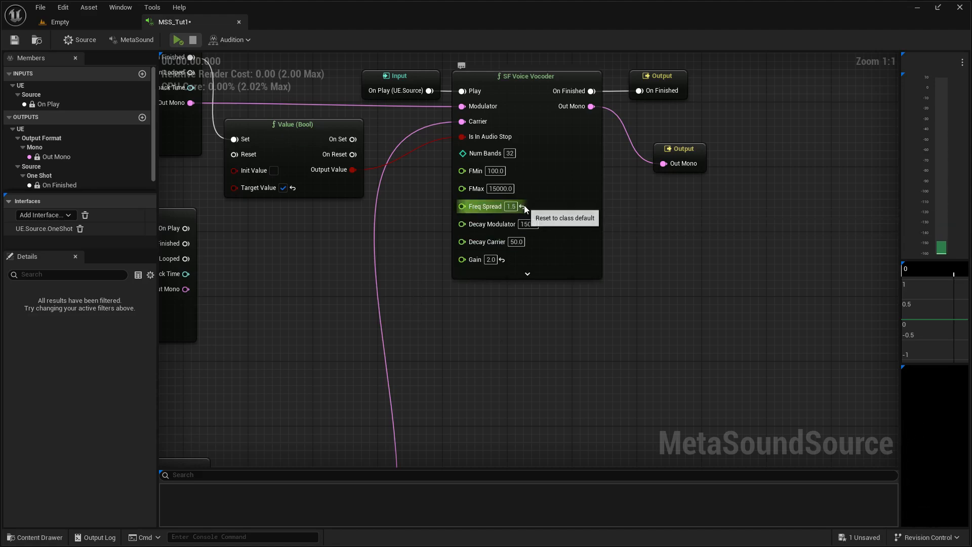
right_drag(452, 238, 431, 257)
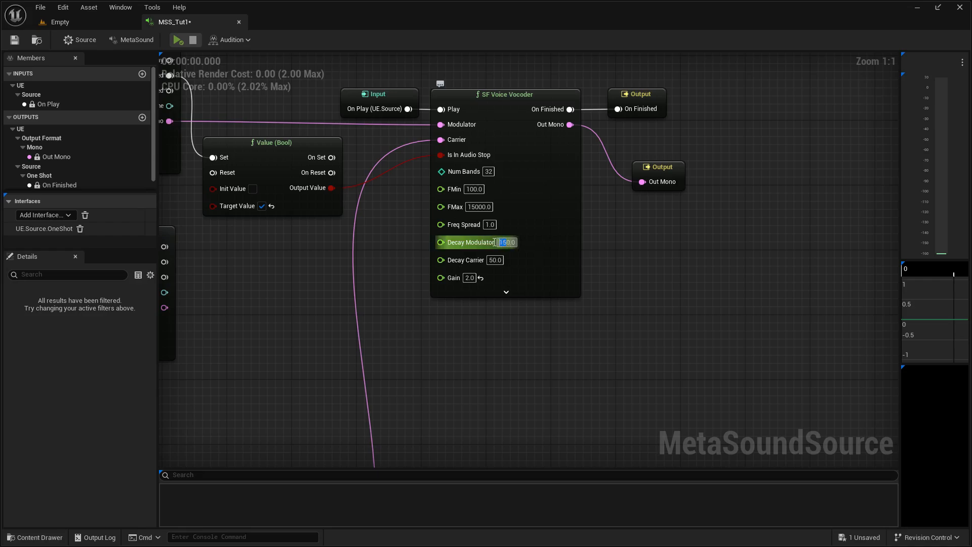
Set the vocoder's Decay Modulator to 10 and play the MetaSound.
text(1)
key(Return)
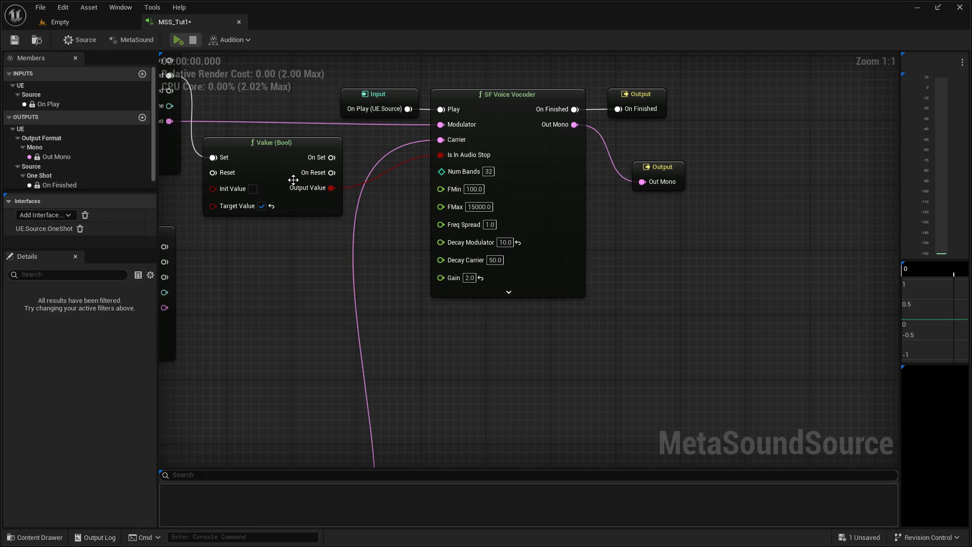
click(179, 42)
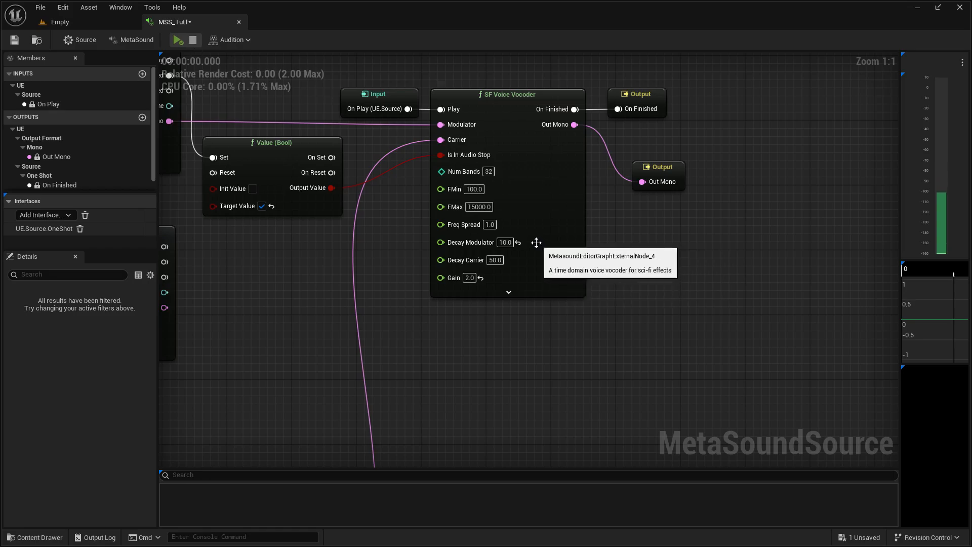
Reset the vocoder's Decay Modulator to its default value.
click(517, 242)
right_drag(349, 315, 427, 276)
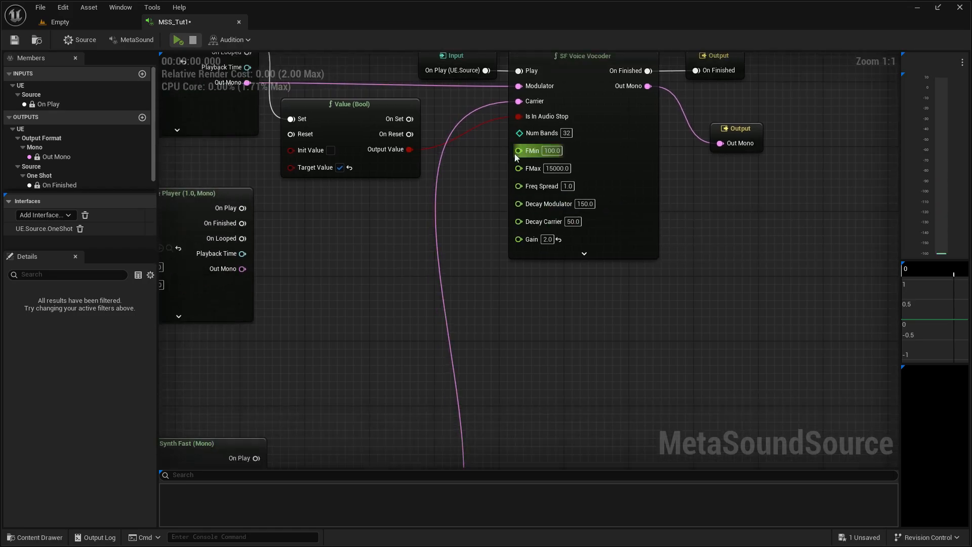
scroll(470, 230, down, 2)
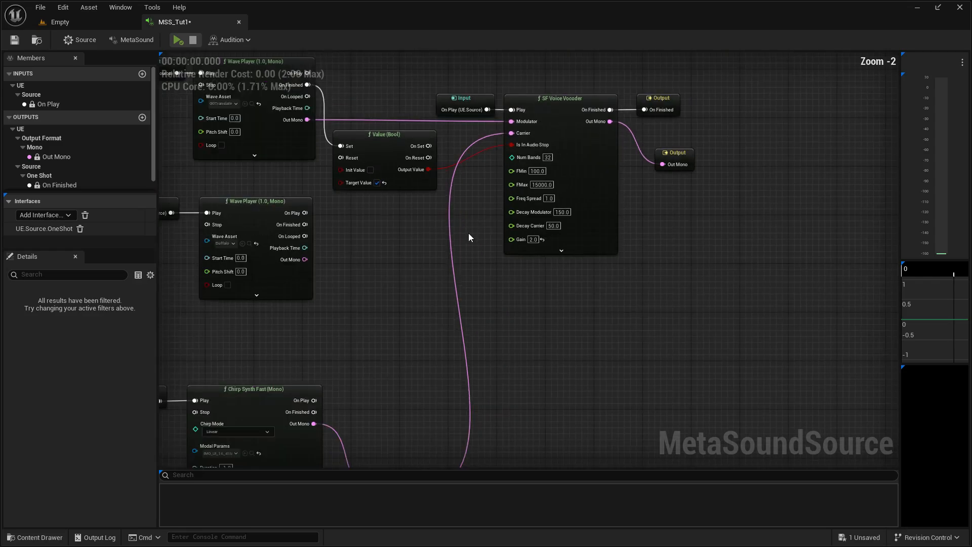
scroll(469, 233, up, 1)
right_drag(469, 233, 457, 301)
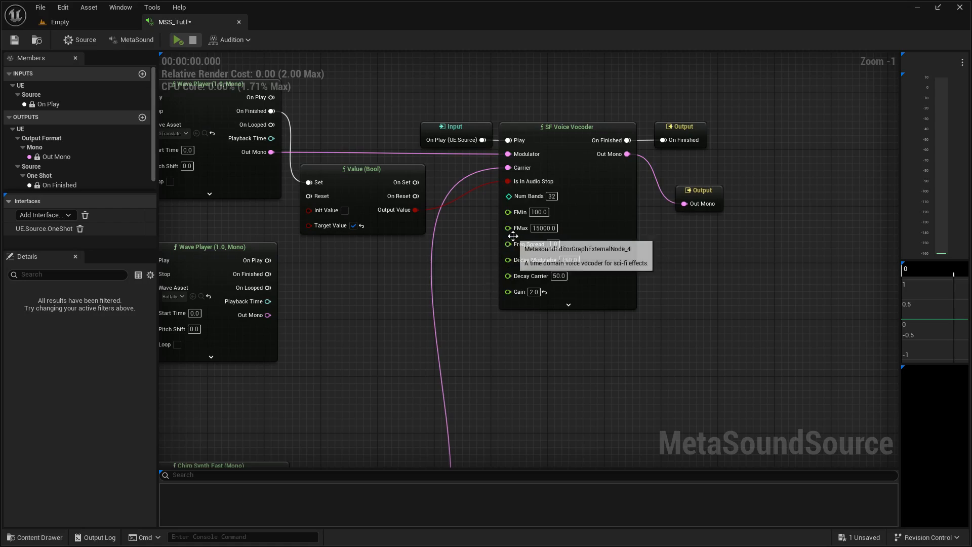
Delete both Chirp Synth Fast nodes together with their On Play inputs and the Multiply node.
right_drag(435, 318, 462, 56)
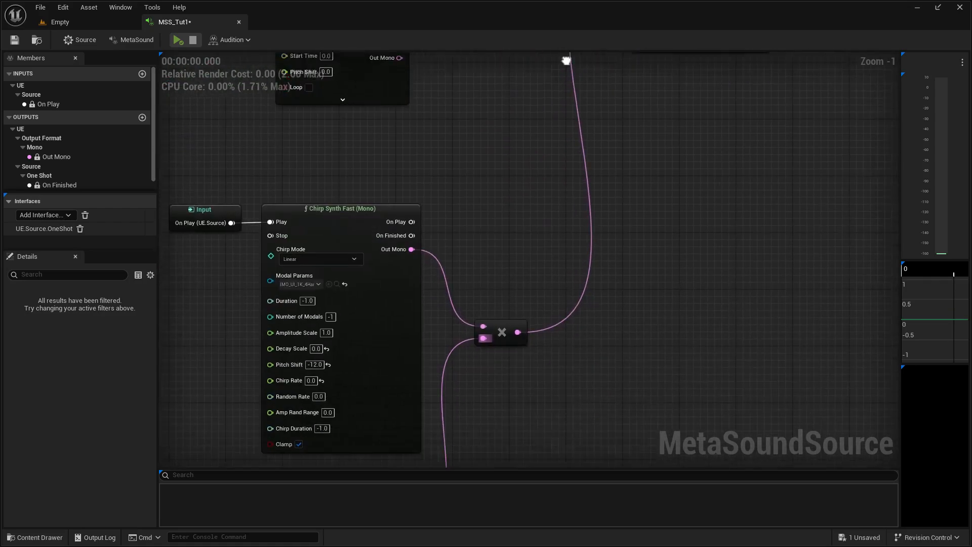
scroll(534, 201, down, 4)
drag(360, 236, 542, 329)
scroll(536, 189, up, 2)
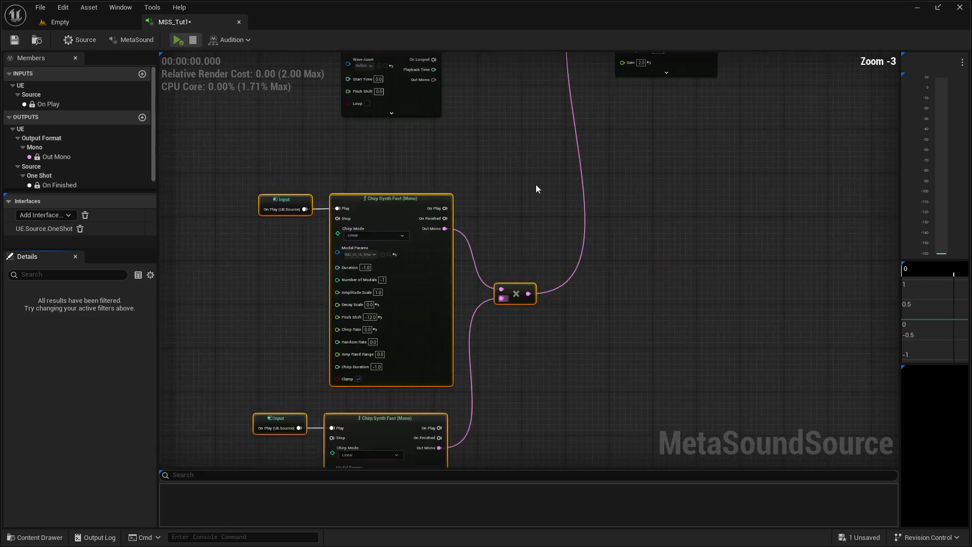
key(Delete)
Add a Noise node below the vocoder and set its type to White Noise.
right_drag(532, 177, 488, 262)
right_click(468, 248)
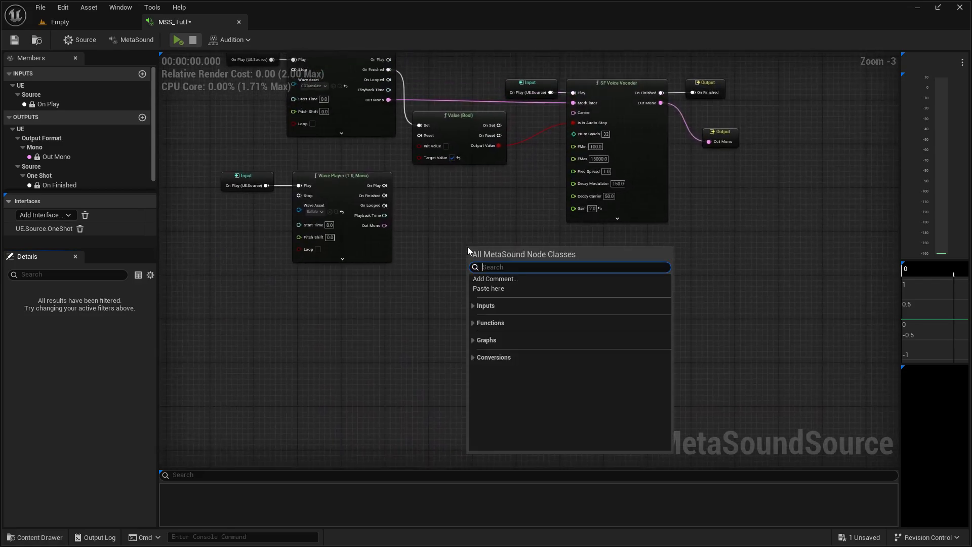
text(noise)
key(Return)
scroll(506, 258, up, 1)
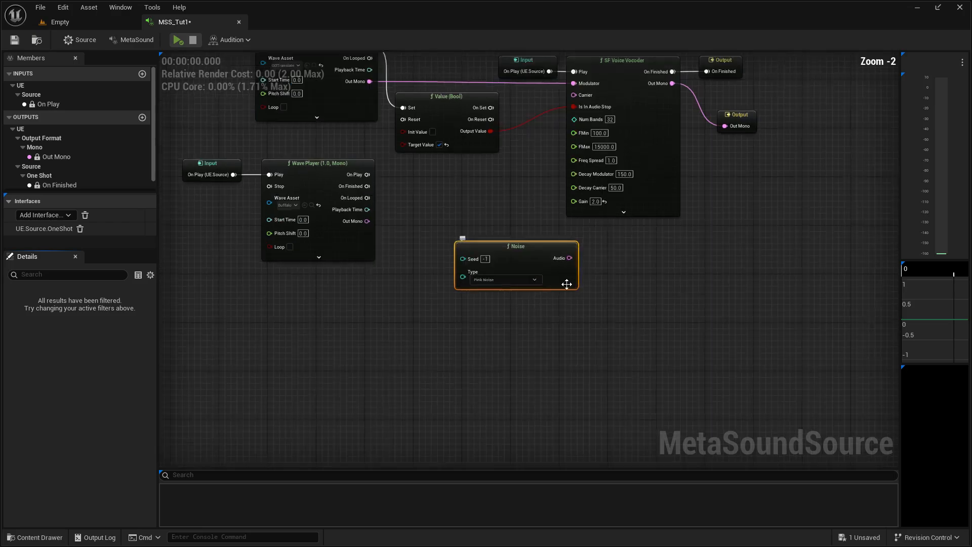
scroll(506, 263, up, 1)
click(494, 279)
click(475, 301)
Connect the Noise node's audio to the vocoder's Carrier and move the node down beneath the Buffalo Wave Player.
scroll(493, 244, up, 1)
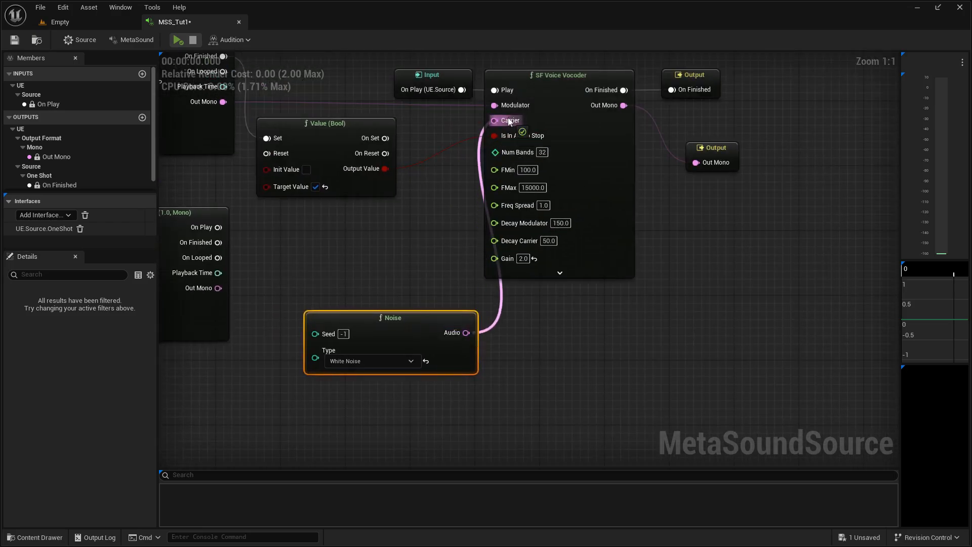
drag(508, 121, 509, 122)
drag(404, 345, 283, 434)
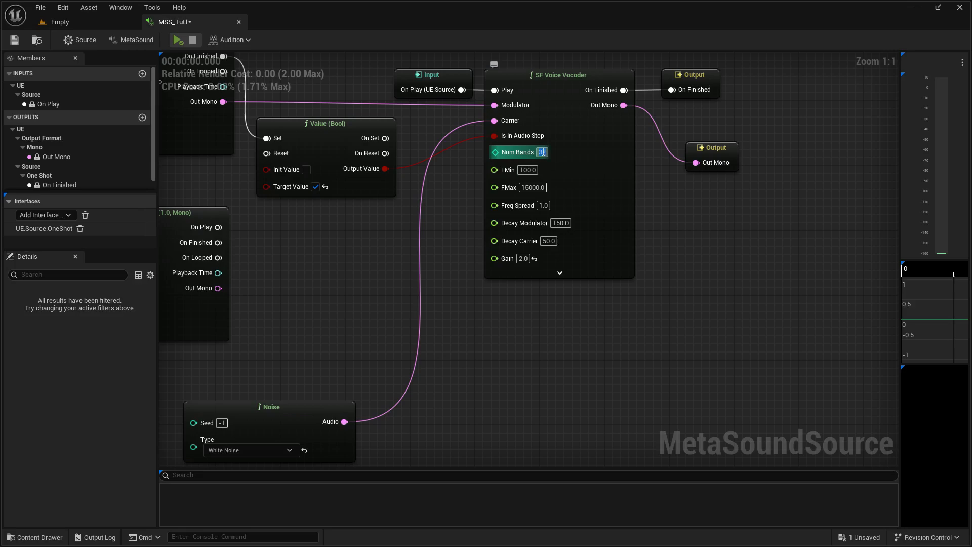
Set the vocoder's Num Bands to 48 and FMax to 6000, and play the MetaSound with the white noise carrier.
text(48)
key(Return)
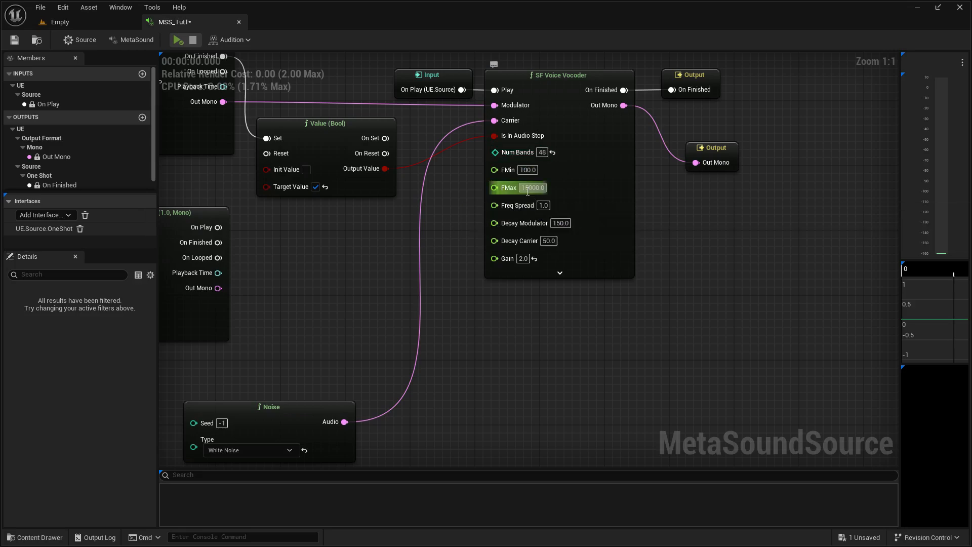
drag(528, 187, 445, 212)
text(6)
key(Return)
mouse_move(452, 251)
right_down()
mouse_move(412, 257)
mouse_move(439, 239)
right_up()
key(space)
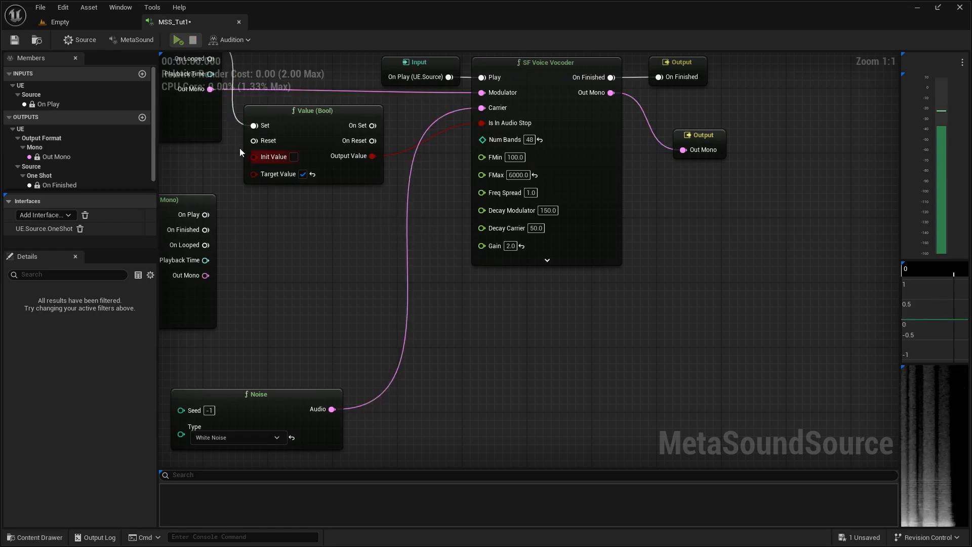
Reposition the Noise node beneath the Buffalo Wave Player, leaving free space beside it for another node.
right_drag(326, 348, 363, 309)
drag(356, 357, 403, 312)
right_drag(406, 336, 434, 286)
drag(405, 277, 406, 309)
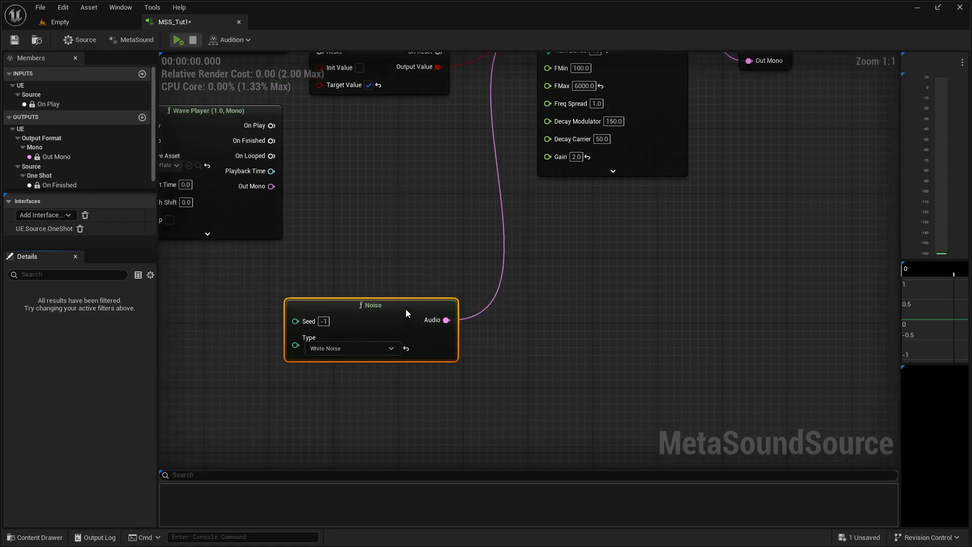
right_drag(449, 231, 455, 211)
drag(397, 278, 245, 304)
Add an Impact External Force Synth (Mono) node beside the Noise node and connect a new On Play input to its Play.
right_click(369, 234)
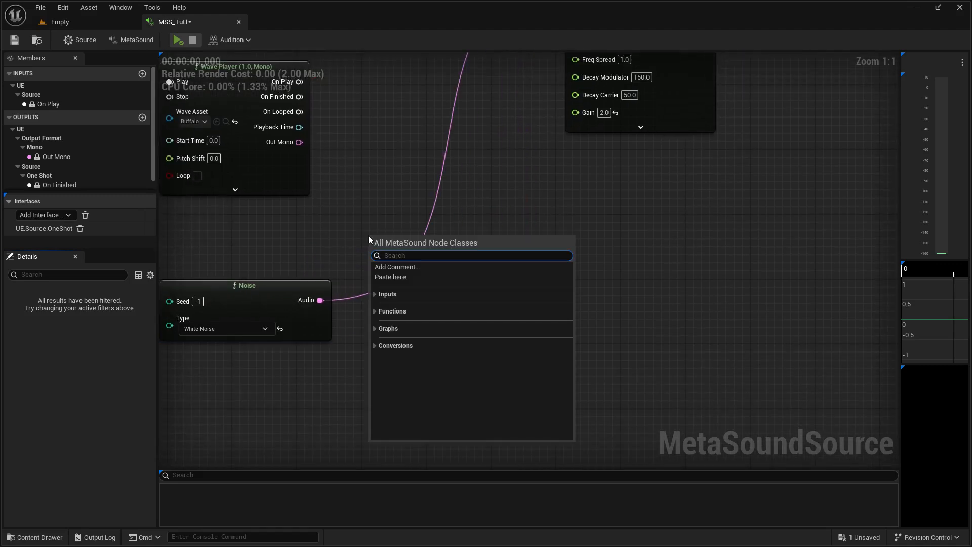
text(impact)
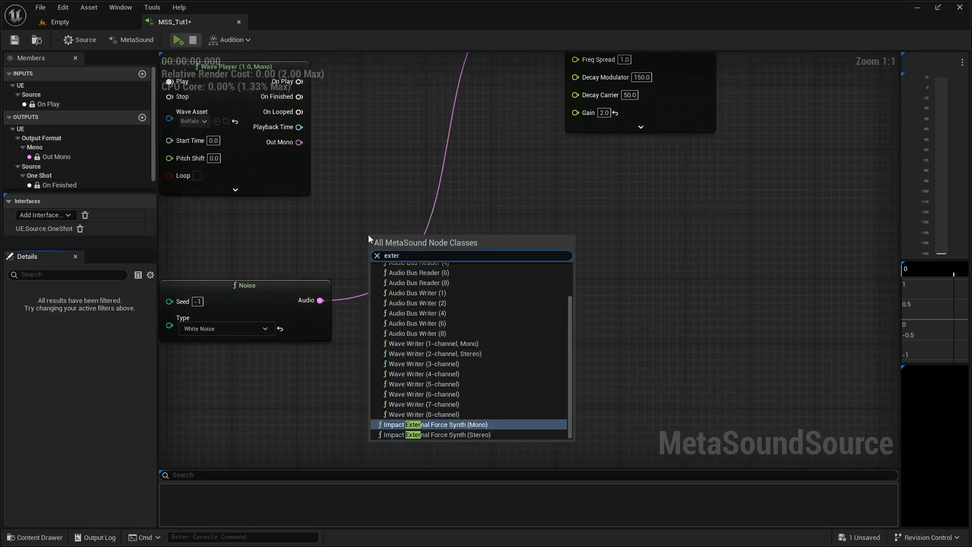
key(Return)
drag(63, 105, 268, 221)
drag(336, 243, 377, 255)
right_drag(371, 333, 451, 272)
Feed the force synth's Modal Params from a new Impact Modal Loudness Adjust node and disable the synth's Clamp.
drag(457, 280, 275, 316)
text(loud)
key(Return)
right_drag(682, 239, 544, 324)
Connect the Noise node's audio to the force synth's In Force and nudge the synth's On Play input into place.
right_drag(462, 347, 581, 292)
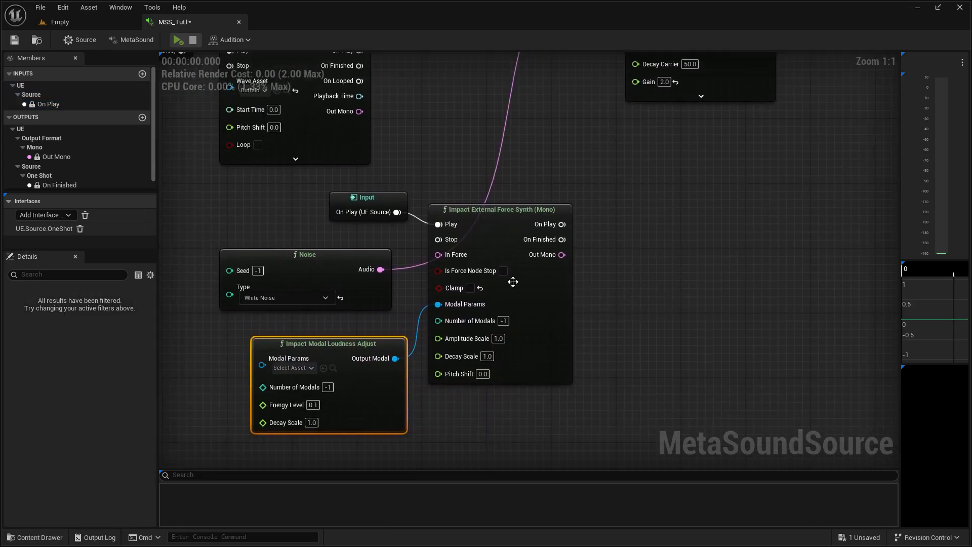
drag(380, 198, 383, 206)
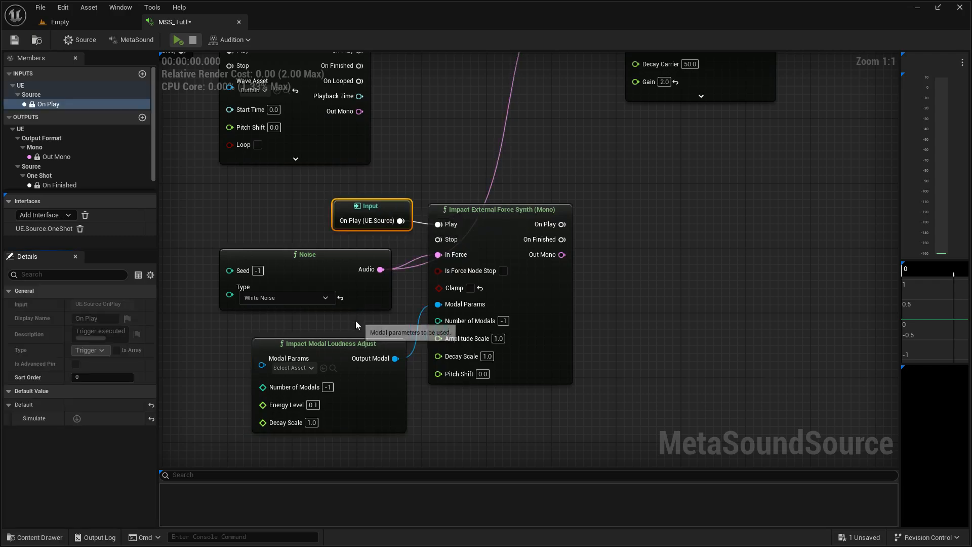
right_drag(355, 320, 425, 274)
Choose the IMO_MetalBox modal params for the Impact Modal Loudness Adjust node and set its Energy Level to 0.05.
click(361, 322)
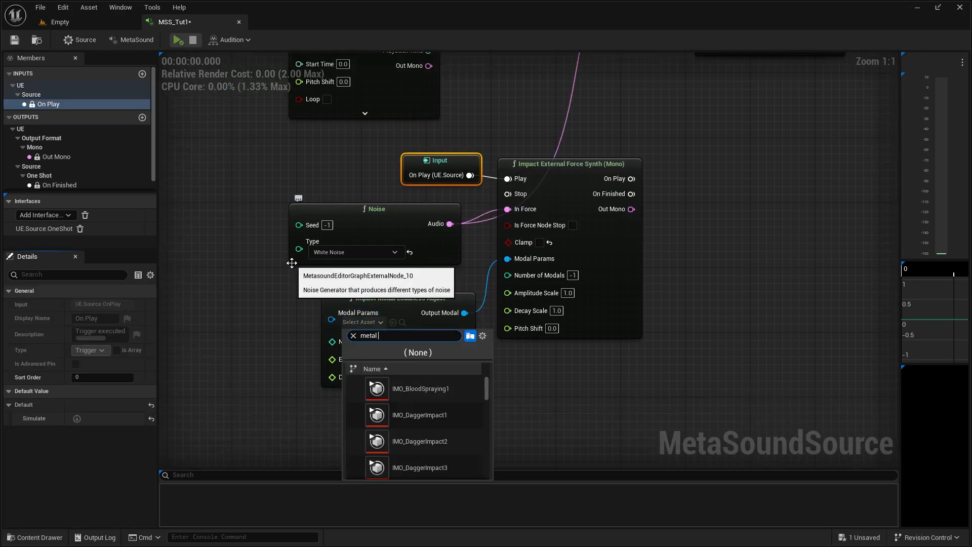
click(459, 466)
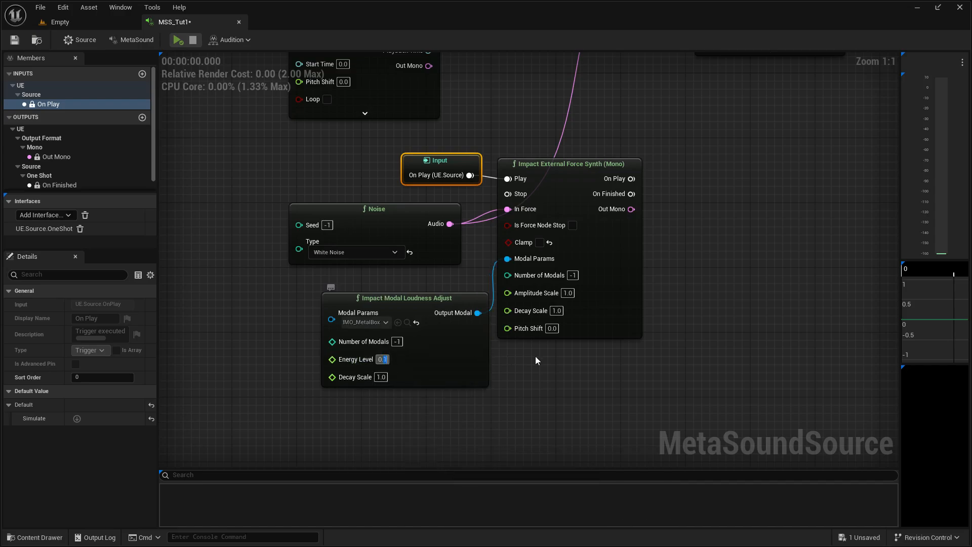
Connect the force synth's Out Mono directly to the MetaSound's Out Mono output and play the result.
right_drag(732, 285, 463, 336)
scroll(463, 336, down, 2)
drag(396, 342, 622, 141)
click(179, 41)
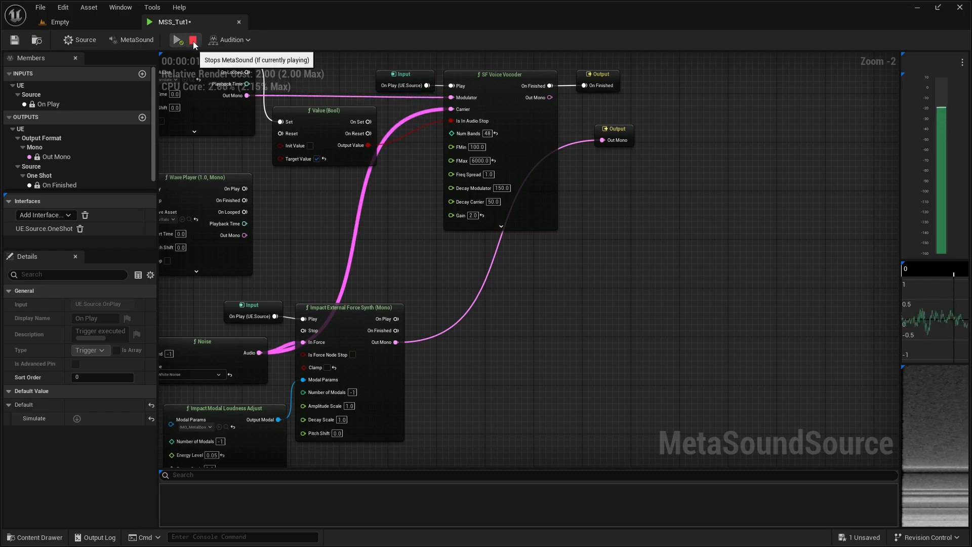
Connect the vocoder's Out Mono to the MetaSound output, feed the force synth's Out Mono into the vocoder's Carrier, and play the result.
drag(542, 98, 609, 142)
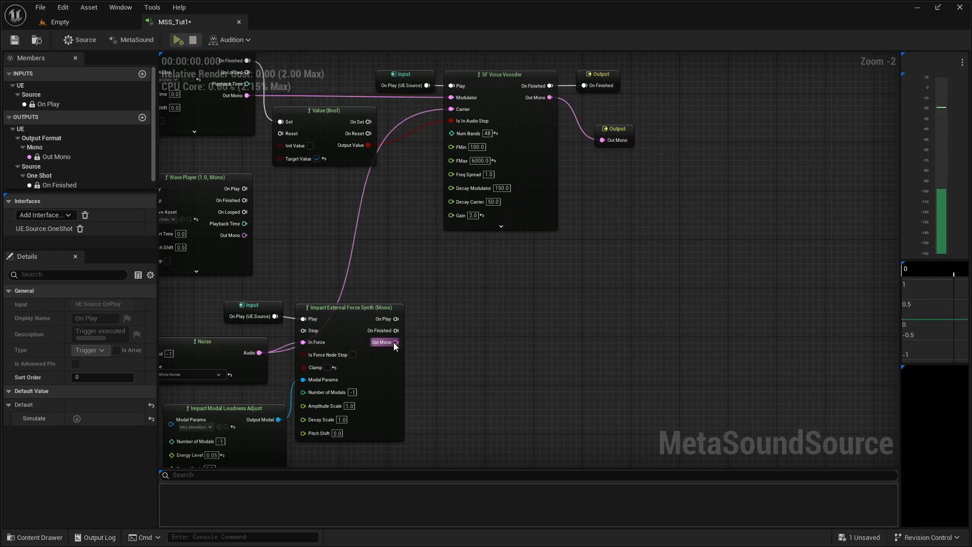
drag(394, 342, 456, 110)
right_drag(247, 440, 352, 299)
scroll(344, 304, up, 2)
right_drag(527, 86, 350, 276)
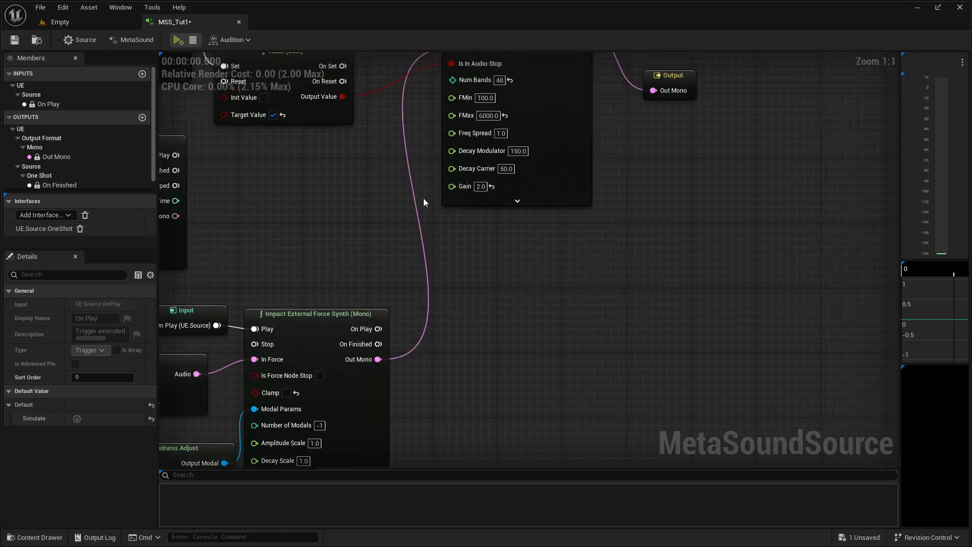
right_drag(423, 198, 414, 271)
click(178, 40)
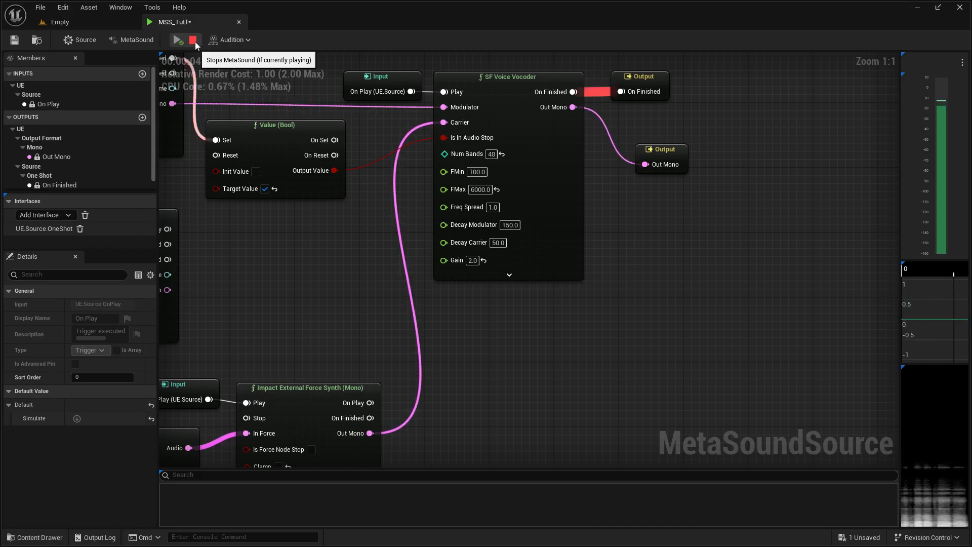
click(196, 42)
Return the Impact Modal Loudness Adjust node's Energy Level to 0.1, set the force synth's Decay Scale to 10, and play.
right_drag(324, 250, 530, 168)
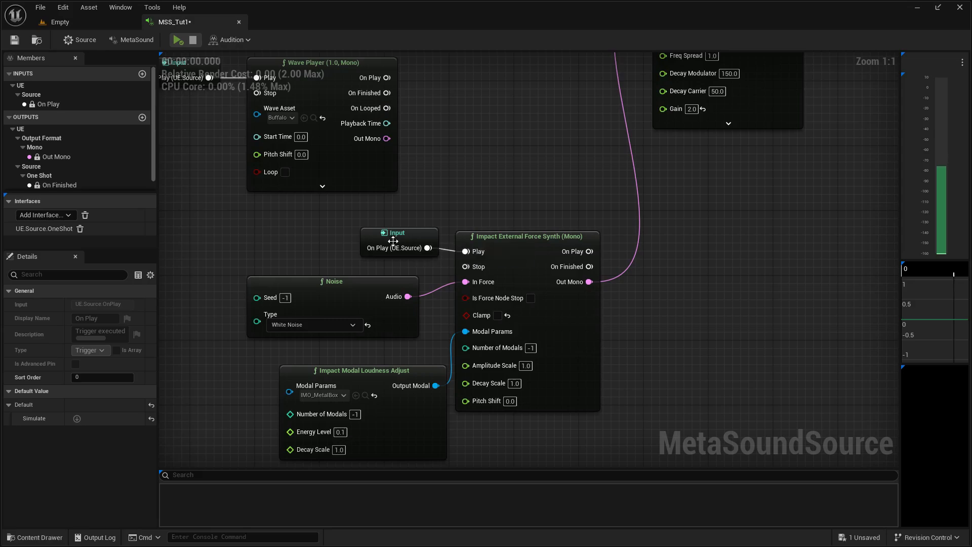
click(394, 243)
drag(378, 280, 390, 284)
right_drag(390, 285, 352, 260)
right_drag(639, 281, 605, 274)
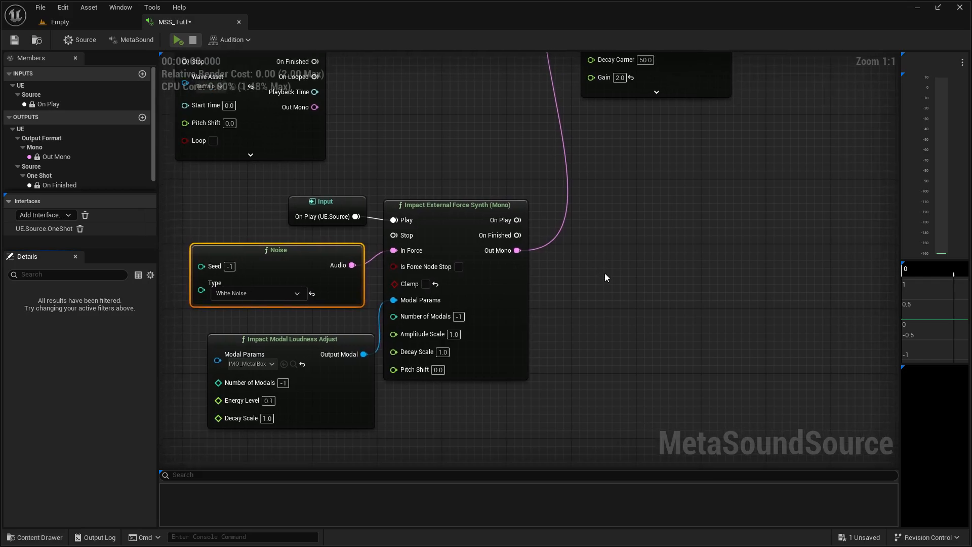
text(10)
click(594, 299)
right_drag(606, 263, 585, 294)
right_drag(462, 154, 417, 209)
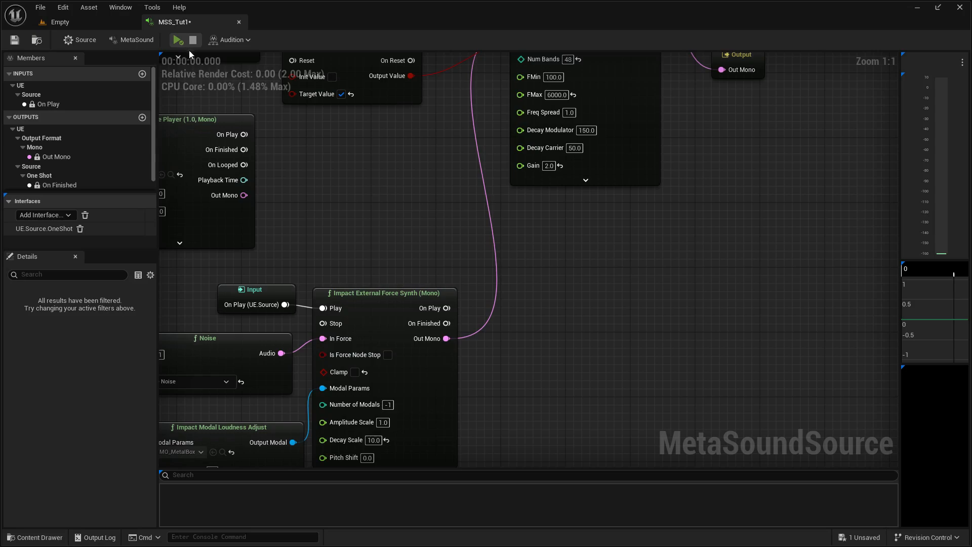
click(178, 40)
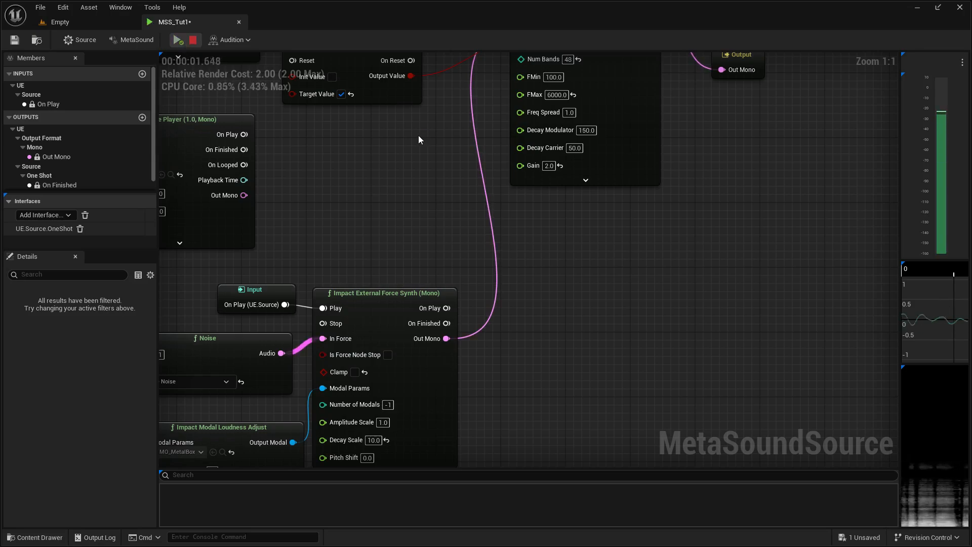
Set the vocoder's FMax to 10000 and the force synth's Pitch Shift to 6, and audition the result.
right_drag(418, 135, 375, 180)
click(513, 140)
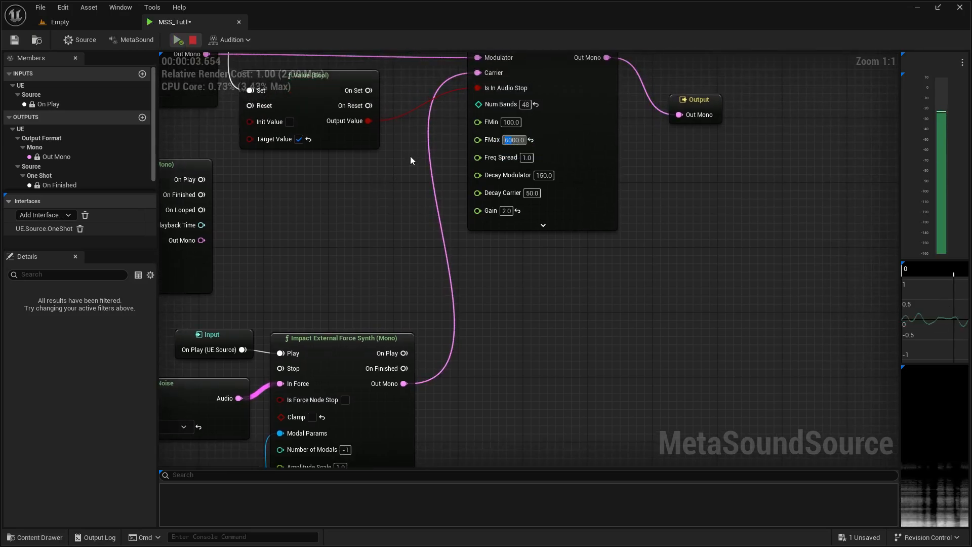
right_drag(330, 234, 462, 96)
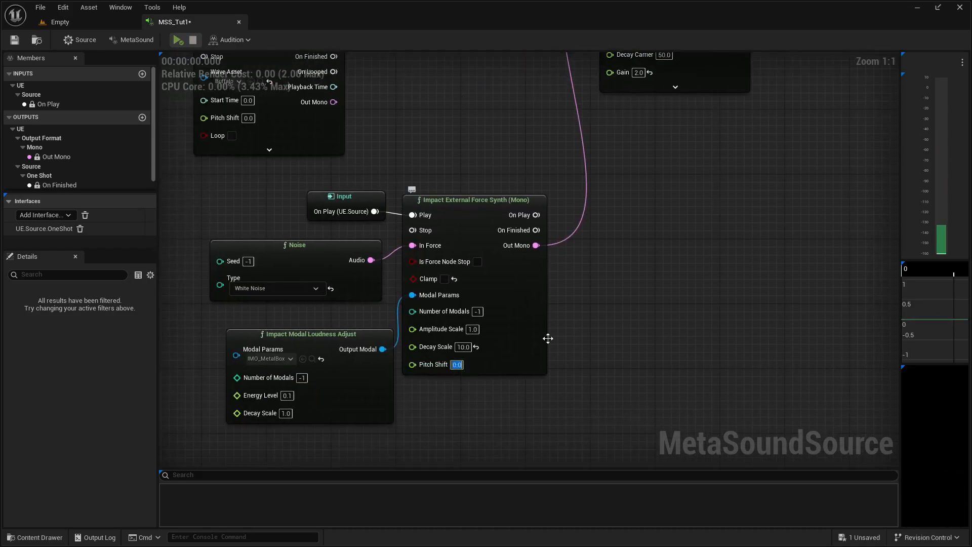
text(5)
right_drag(610, 210, 498, 361)
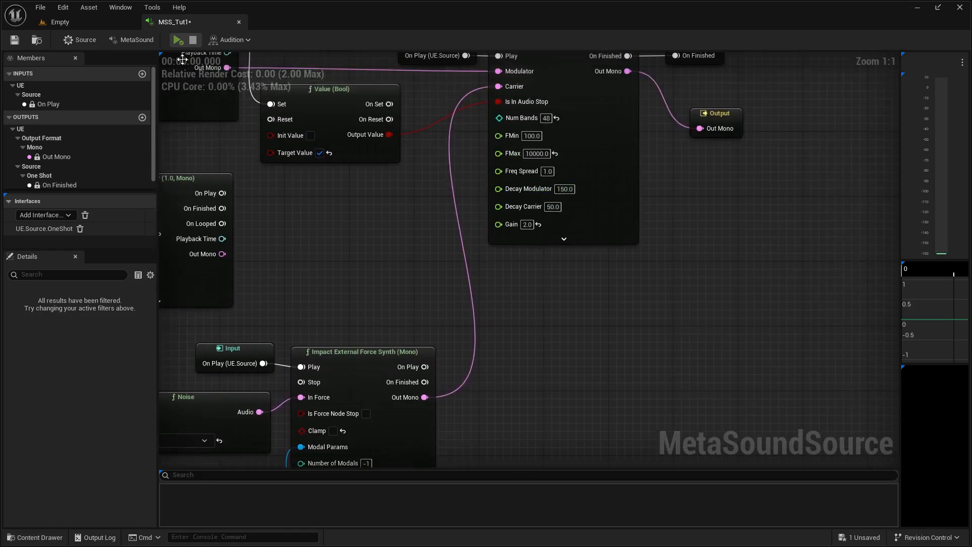
click(179, 40)
right_drag(342, 258, 391, 172)
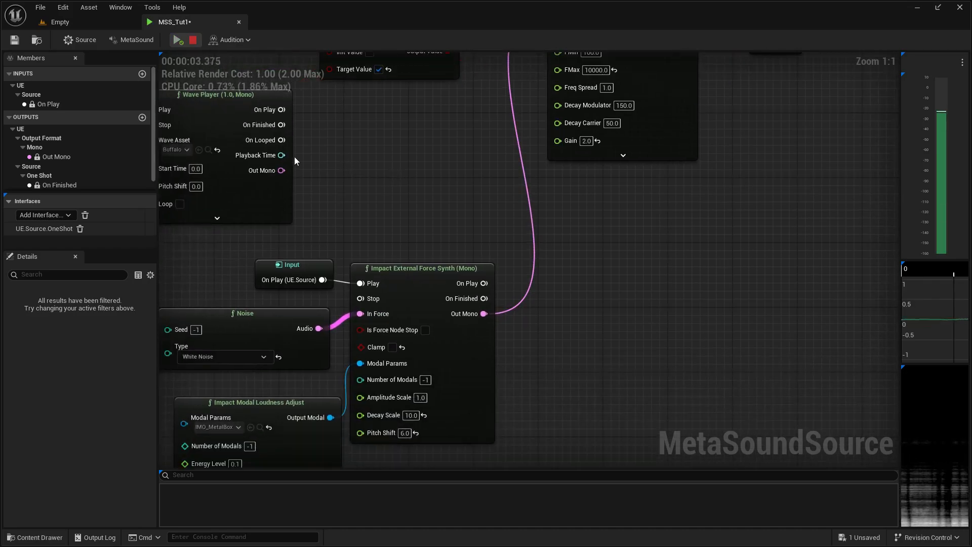
click(178, 40)
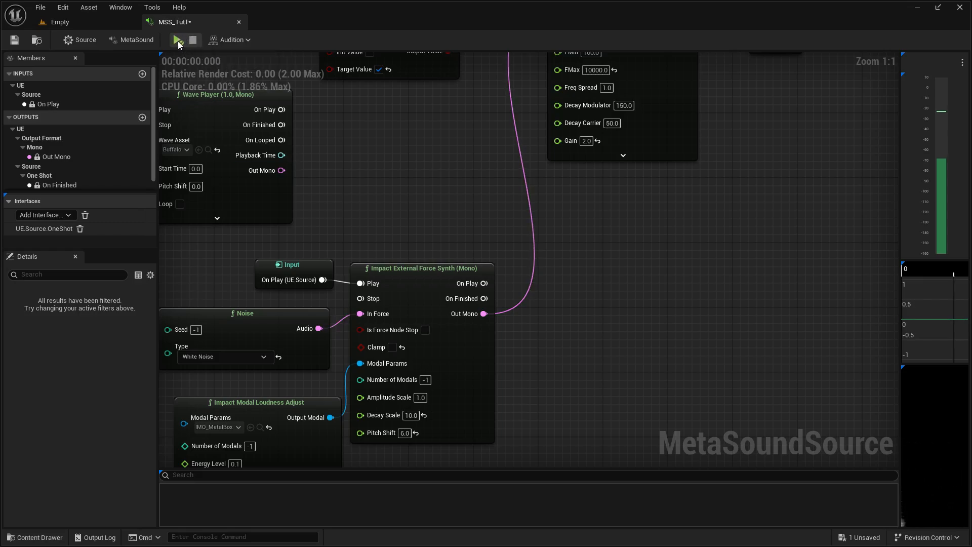
click(196, 38)
Audition the vocoder with a Freq Spread of 1.5, and compare it with the restored default of 1.0.
right_drag(439, 141, 404, 215)
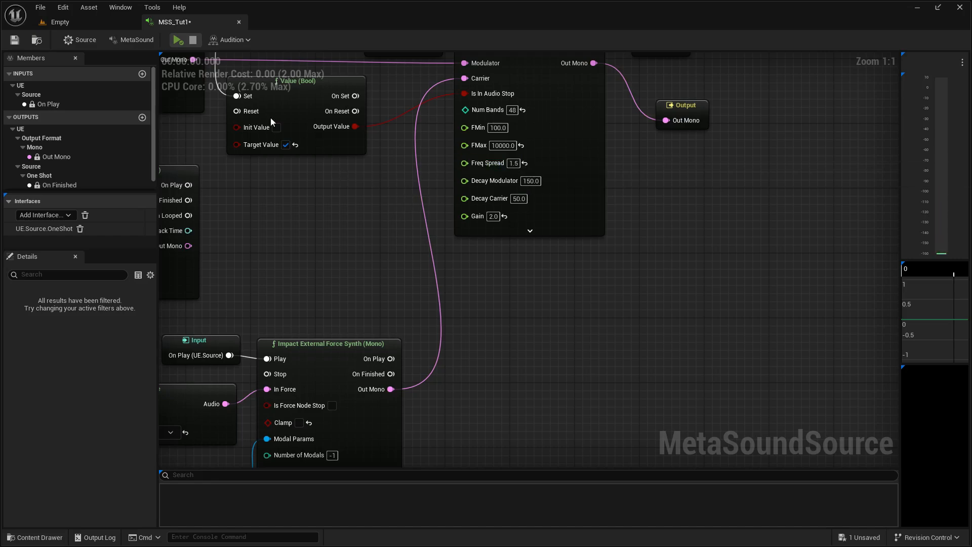
click(178, 39)
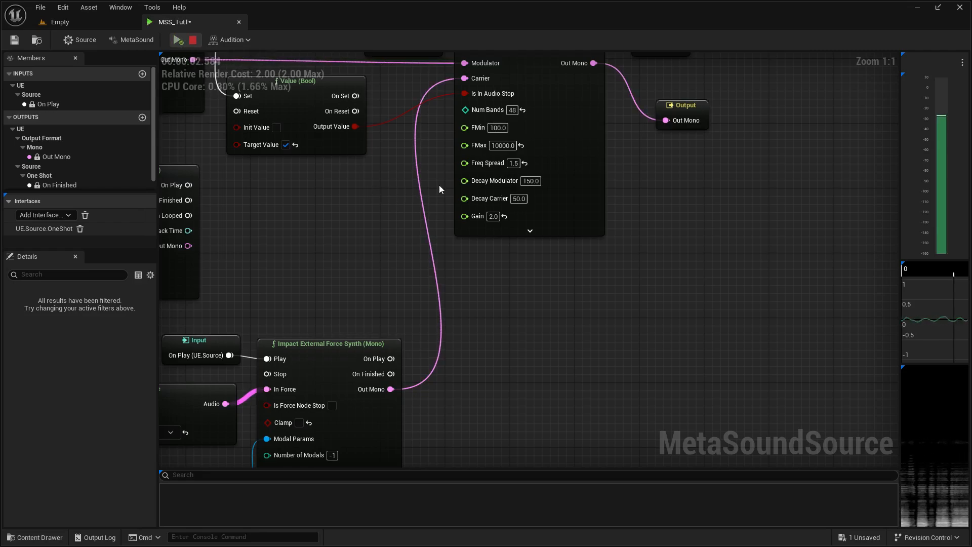
click(525, 163)
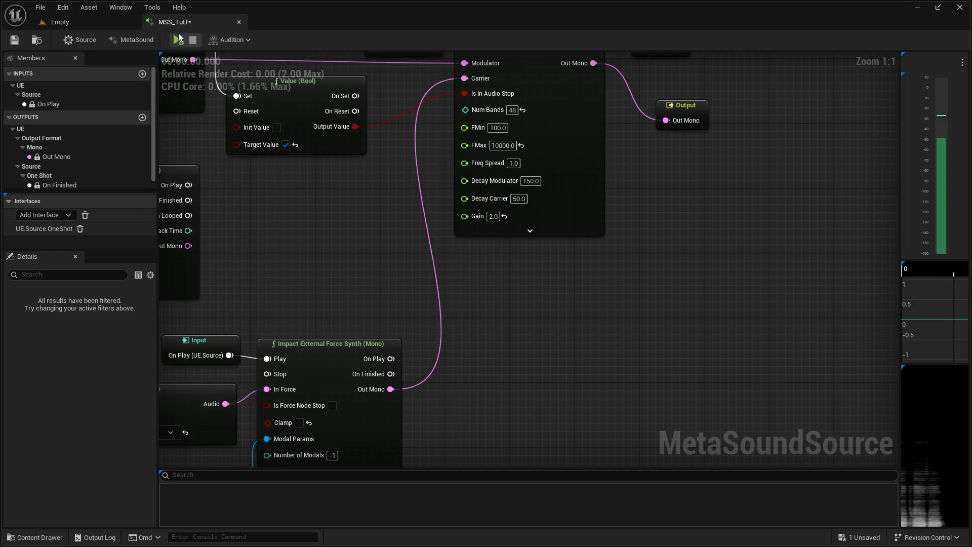
click(193, 40)
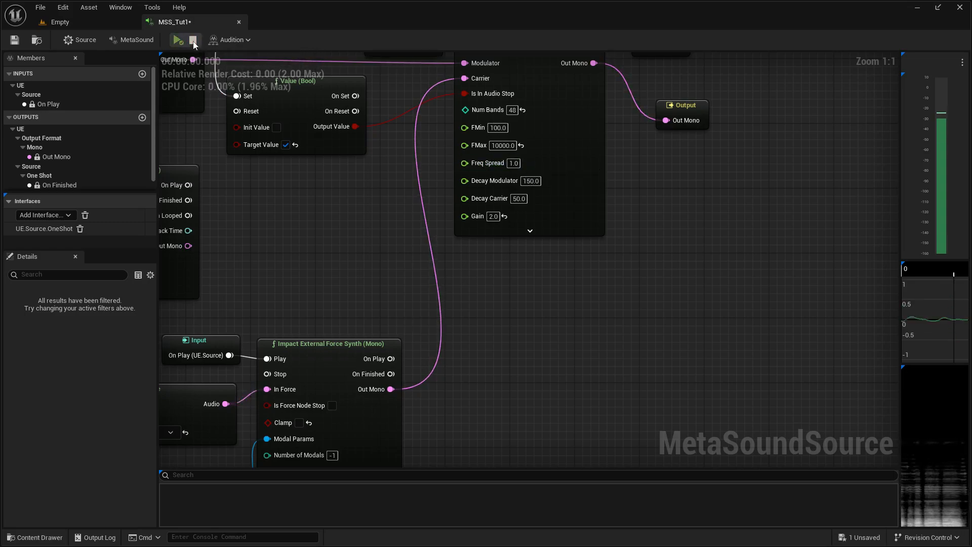
Add an LFO node driving the force synth's Pitch Shift and place it beneath the Impact Modal Loudness Adjust node.
right_drag(320, 208, 533, 141)
right_drag(553, 204, 519, 159)
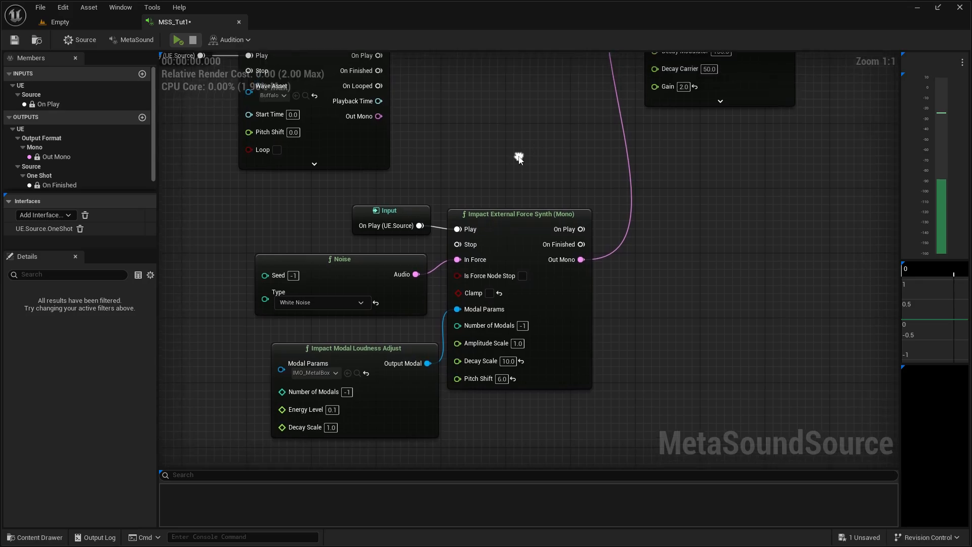
right_drag(496, 285, 484, 189)
drag(481, 226, 427, 321)
key(Return)
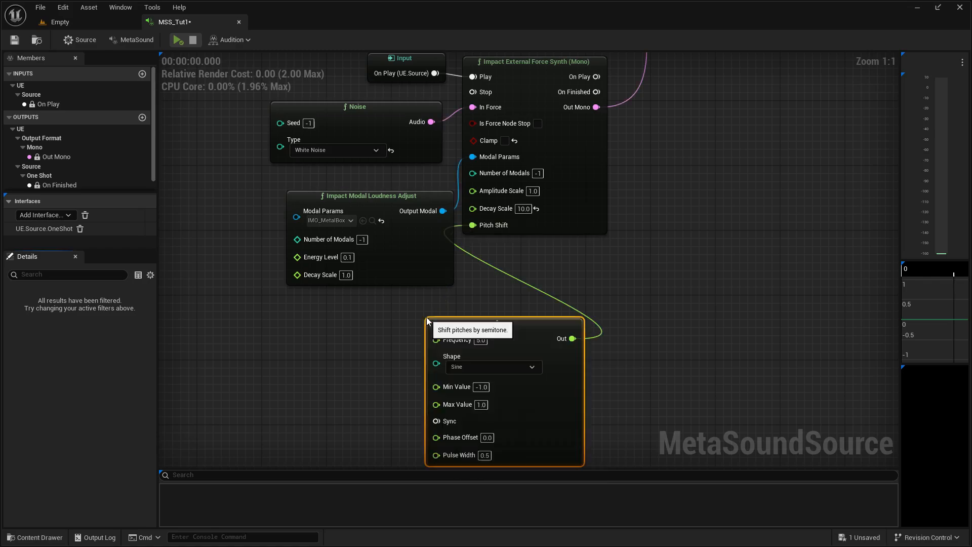
drag(498, 397, 431, 397)
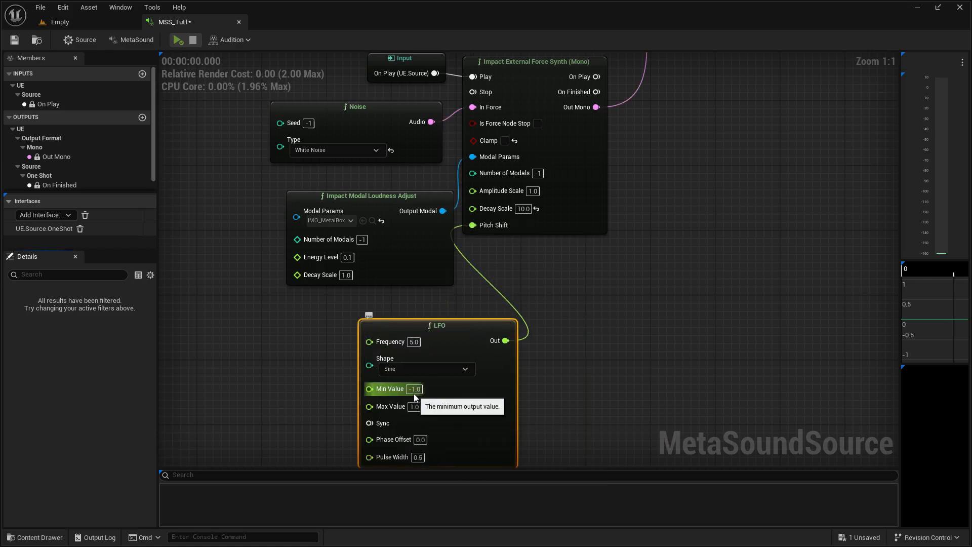
Set the LFO's Frequency to 25, Min Value to 6 and Max Value to 8.
click(413, 342)
text(26)
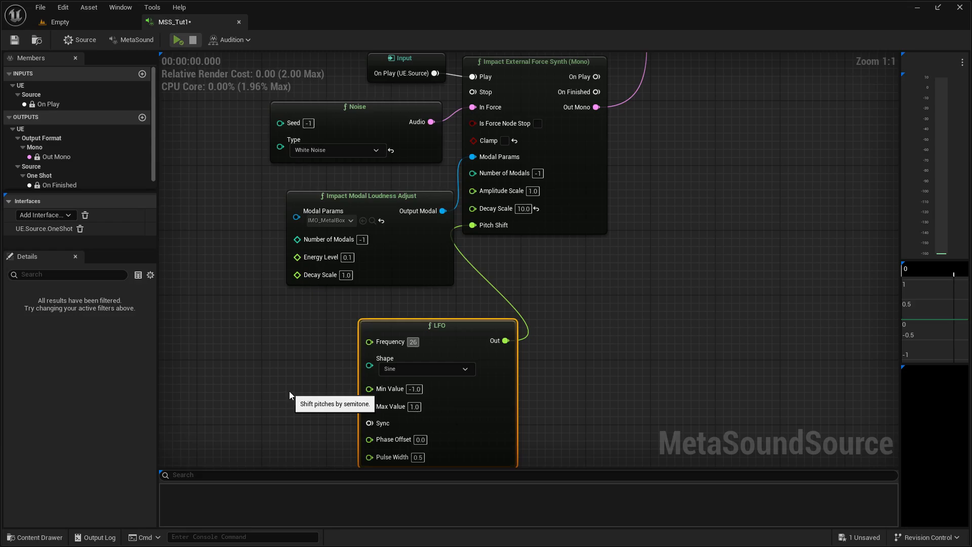
click(290, 391)
click(414, 388)
text(6)
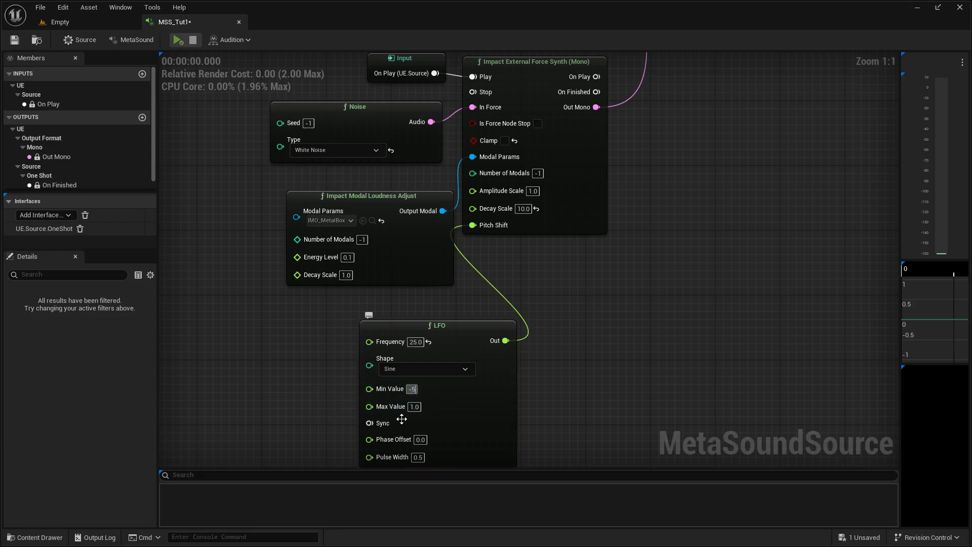
click(415, 407)
key(BackSpace)
text(8)
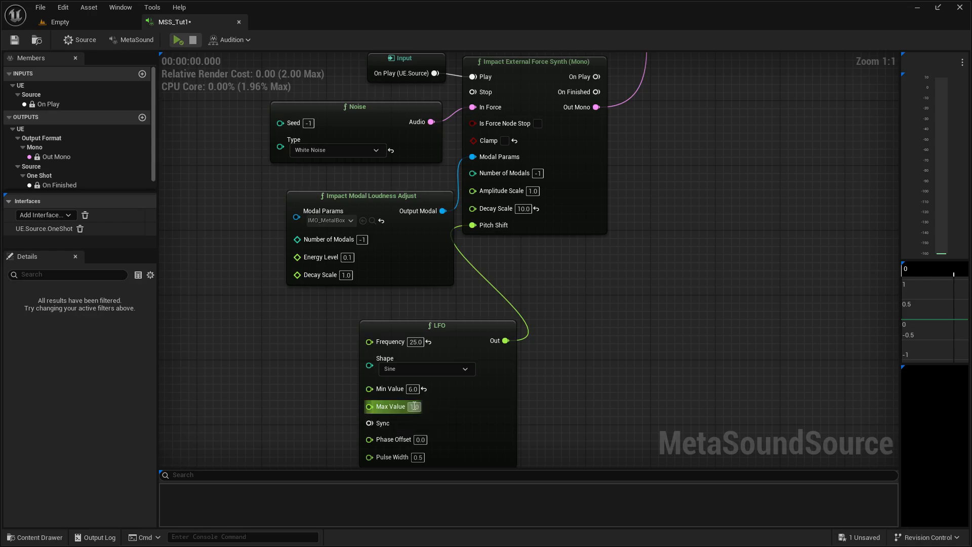
click(296, 400)
Shift the LFO node further left of the force synth and play the pitch-modulated result.
drag(489, 332, 440, 332)
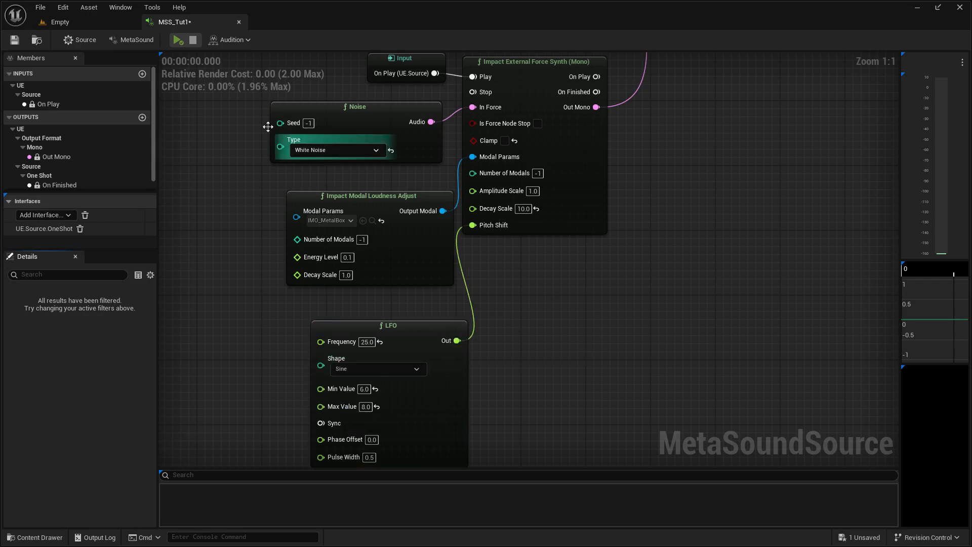
click(179, 40)
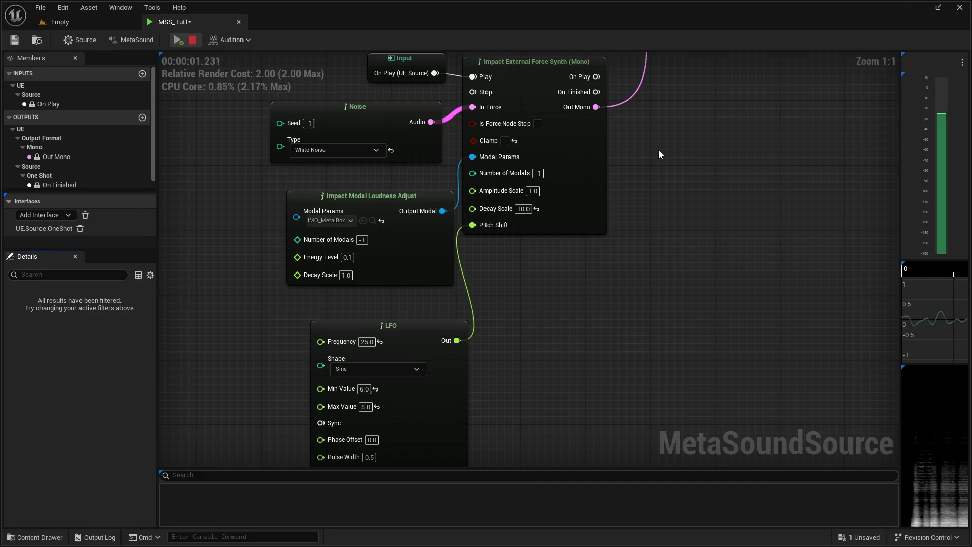
right_drag(658, 151, 518, 311)
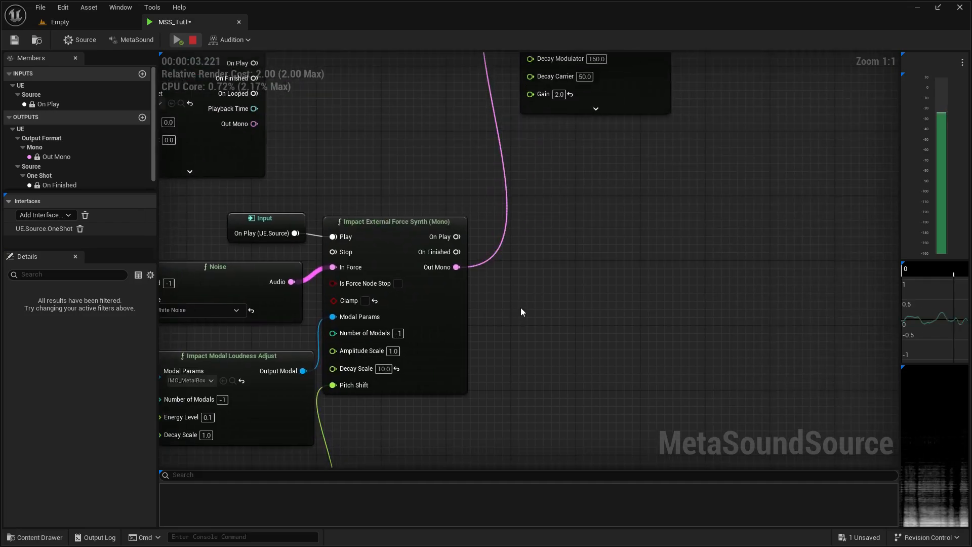
right_drag(528, 264, 576, 137)
scroll(566, 178, down, 1)
scroll(567, 182, up, 1)
right_drag(462, 287, 541, 206)
drag(420, 287, 405, 287)
Reset the vocoder's FMax to its default 15000, set Num Bands to 64, and play the result.
right_drag(532, 198, 493, 362)
right_drag(627, 196, 510, 340)
right_drag(490, 173, 405, 324)
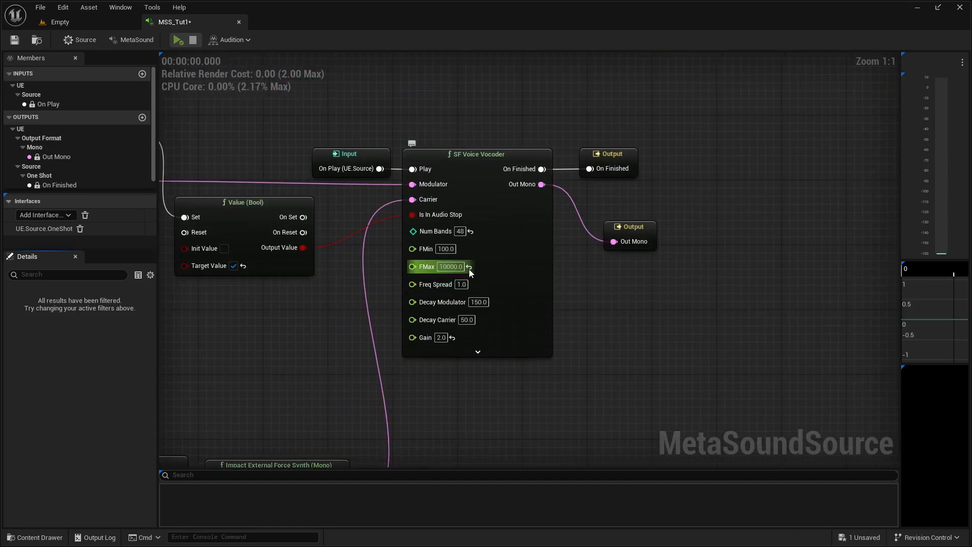
click(468, 268)
click(461, 232)
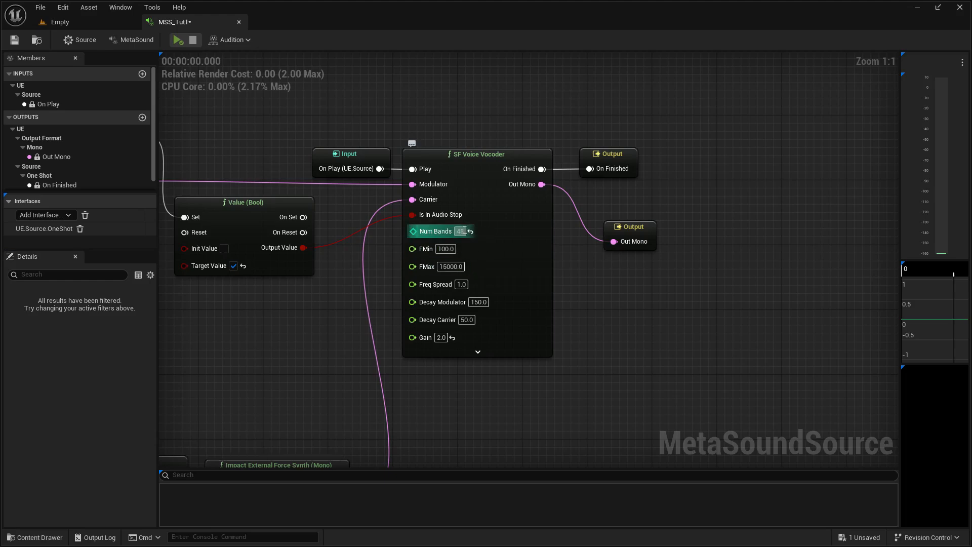
text(64)
right_drag(329, 310, 412, 222)
click(178, 40)
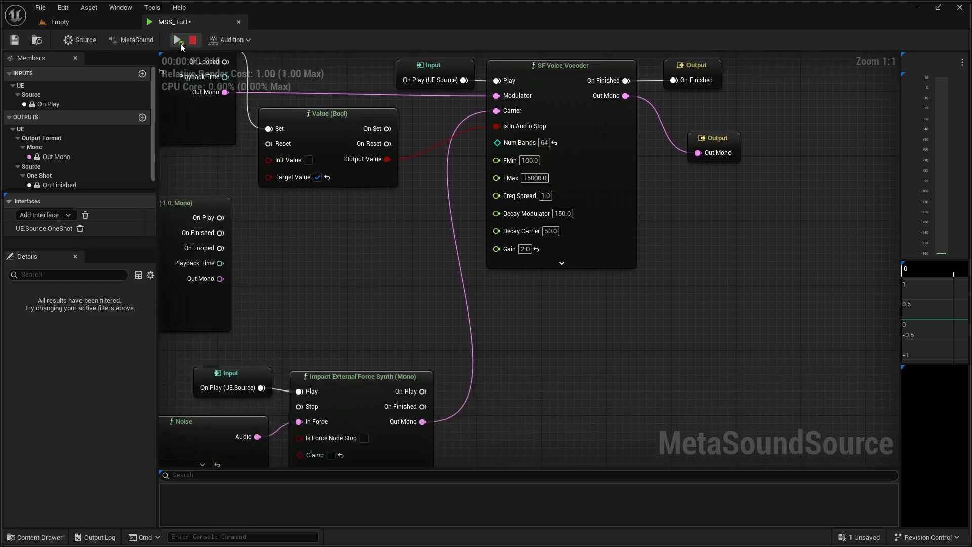
Switch the Impact Modal Loudness Adjust node's Modal Params to IMO_MetalCup and play the result.
right_drag(350, 231, 475, 127)
scroll(409, 203, up, 1)
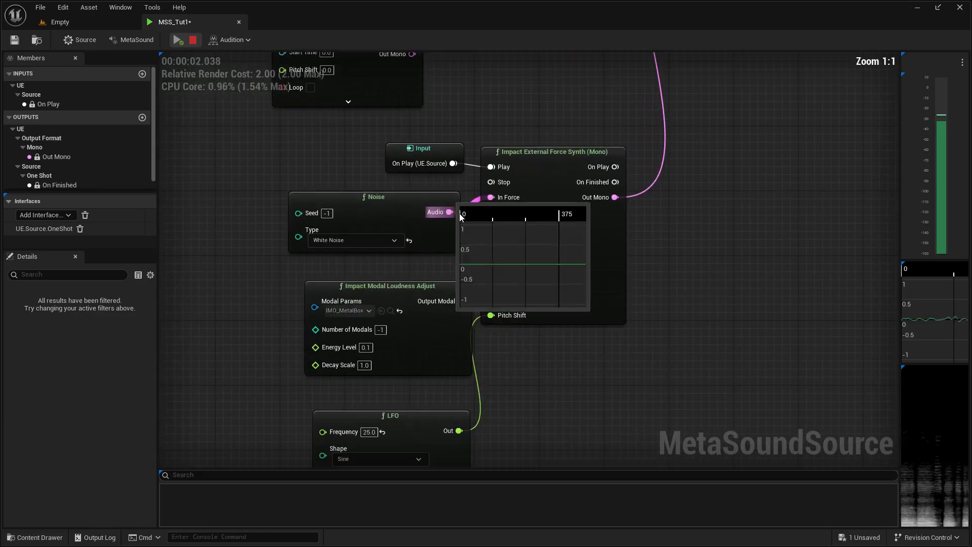
right_drag(382, 297, 363, 306)
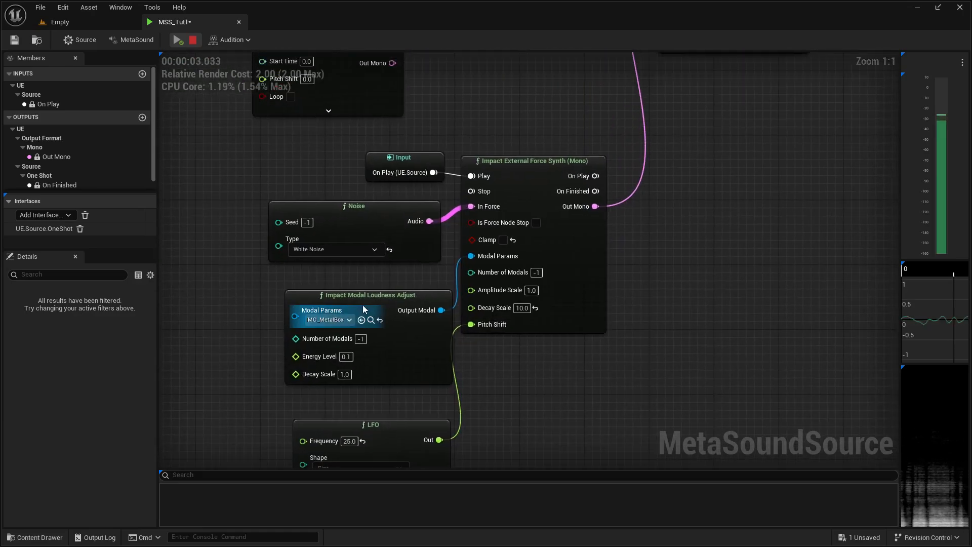
click(329, 320)
click(385, 464)
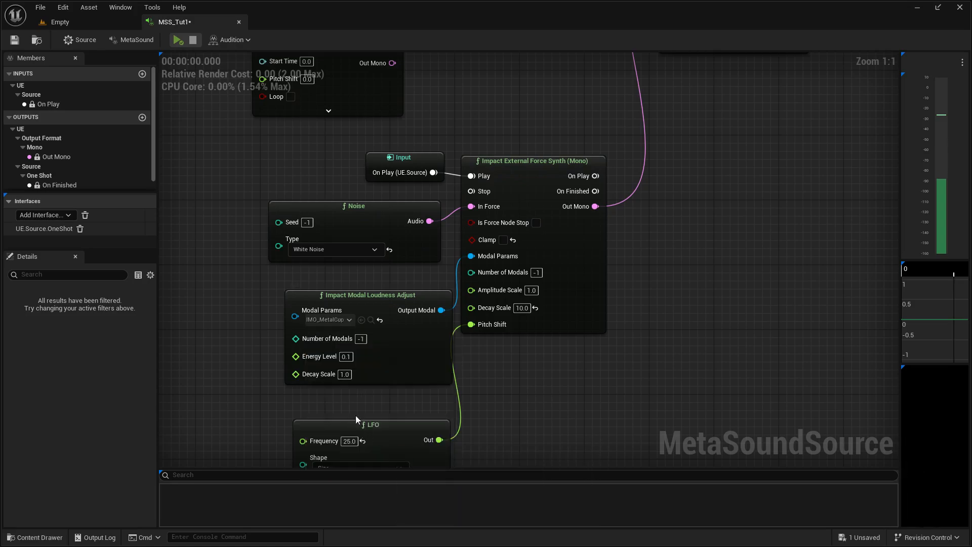
click(178, 40)
Switch the Impact Modal Loudness Adjust node's Modal Params to IMO_MetalVase and play the result.
click(336, 324)
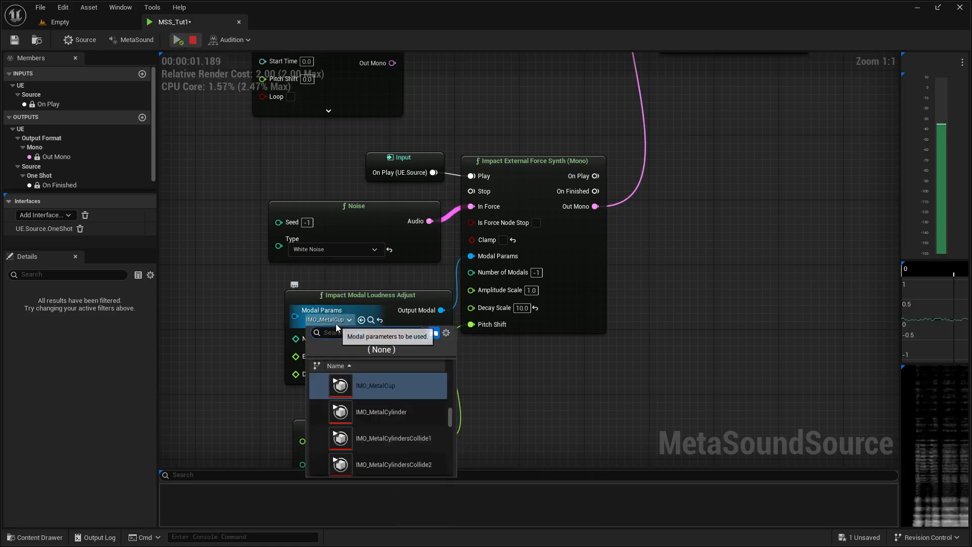
scroll(451, 429, down, 1)
scroll(451, 429, down, 2)
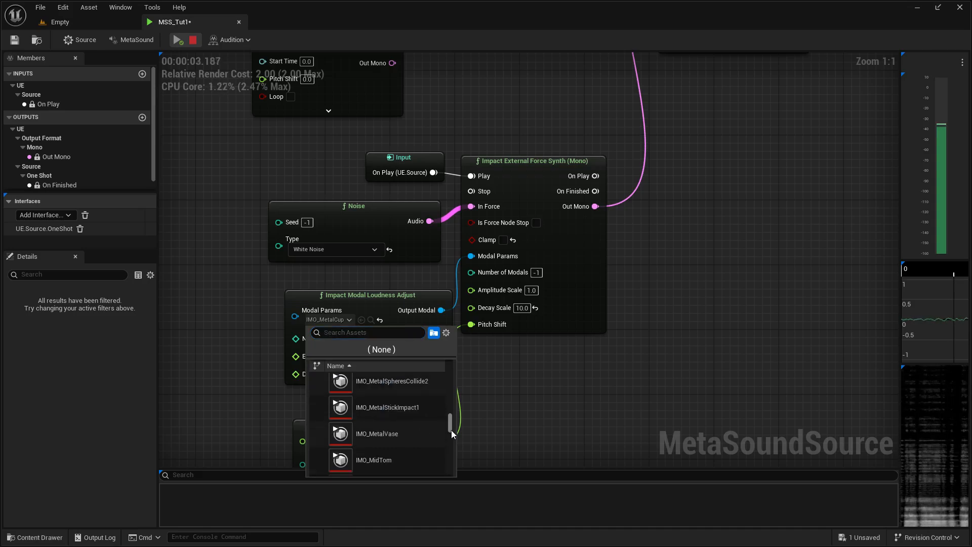
click(387, 436)
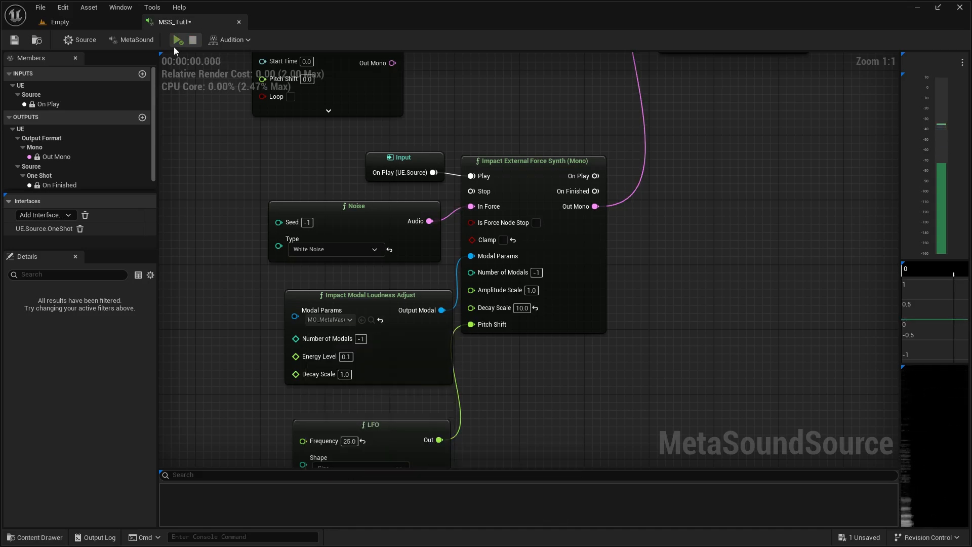
click(179, 40)
Switch the Impact Modal Loudness Adjust node's Modal Params to IMO_GlassWineCup3 and play the result.
click(328, 316)
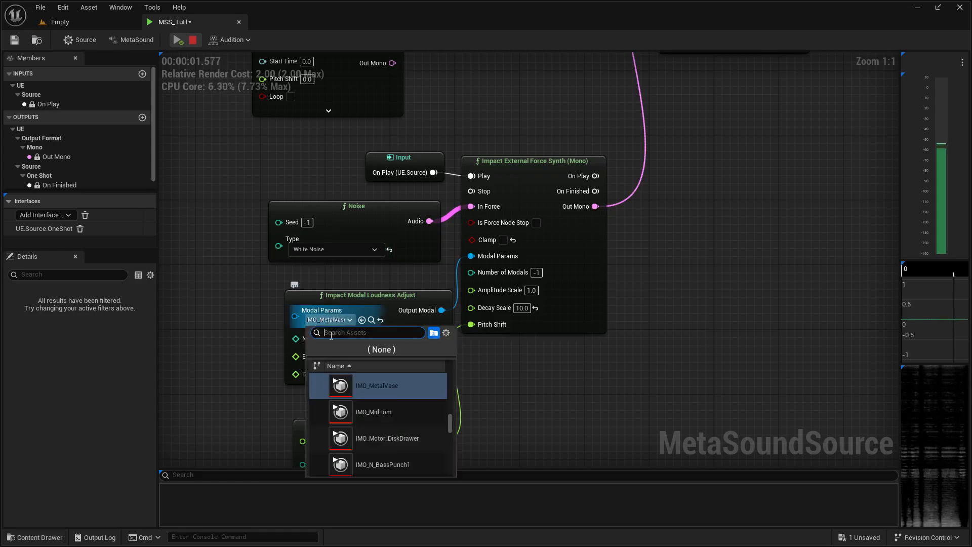
scroll(400, 416, up, 1)
drag(450, 418, 450, 411)
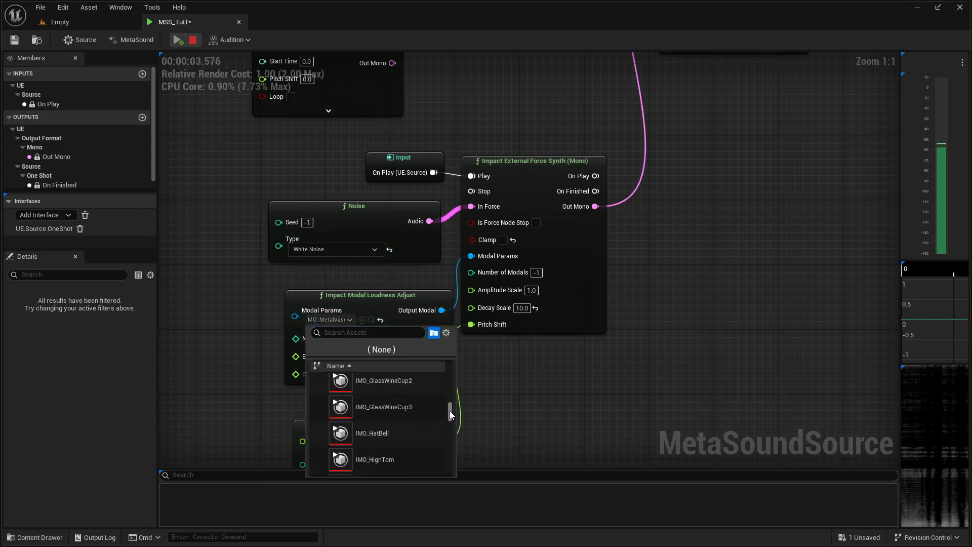
click(374, 407)
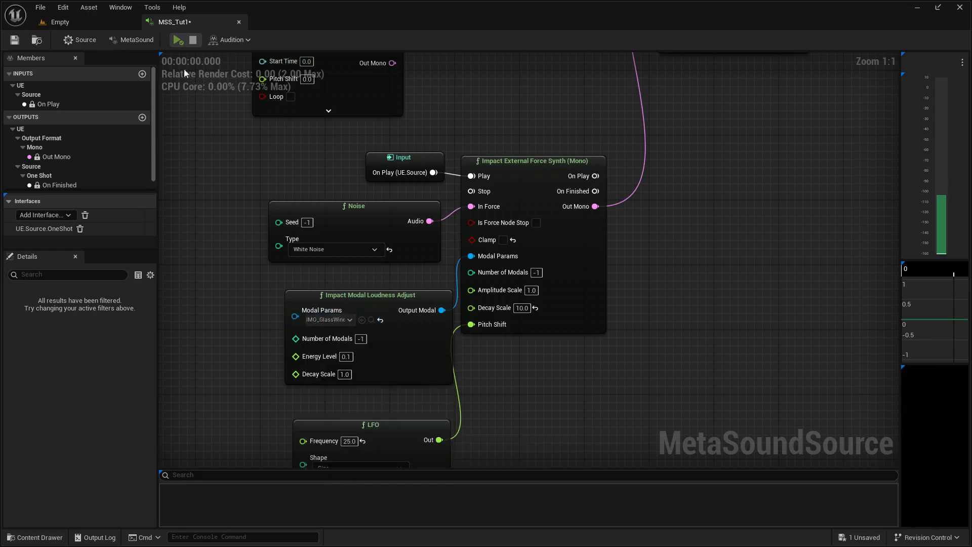
click(178, 39)
Search the modal assets for "bass", set the loudness adjust node's Modal Params to IMO_BassDrum, and play the result.
click(331, 319)
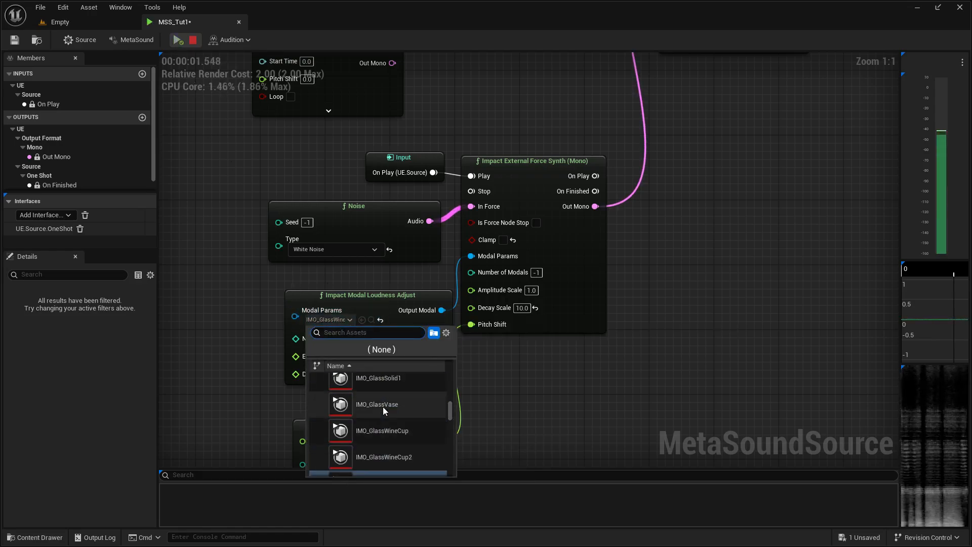
scroll(449, 412, down, 5)
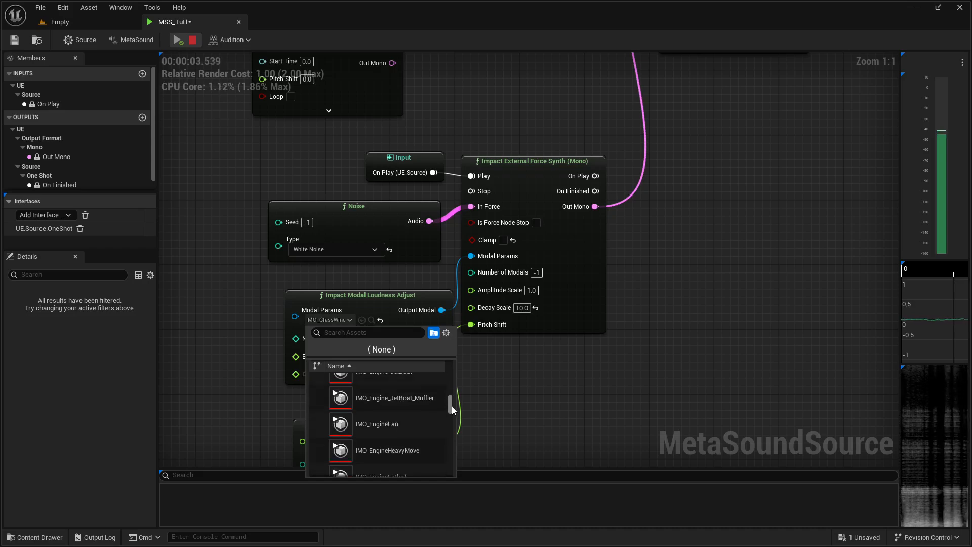
scroll(406, 431, up, 2)
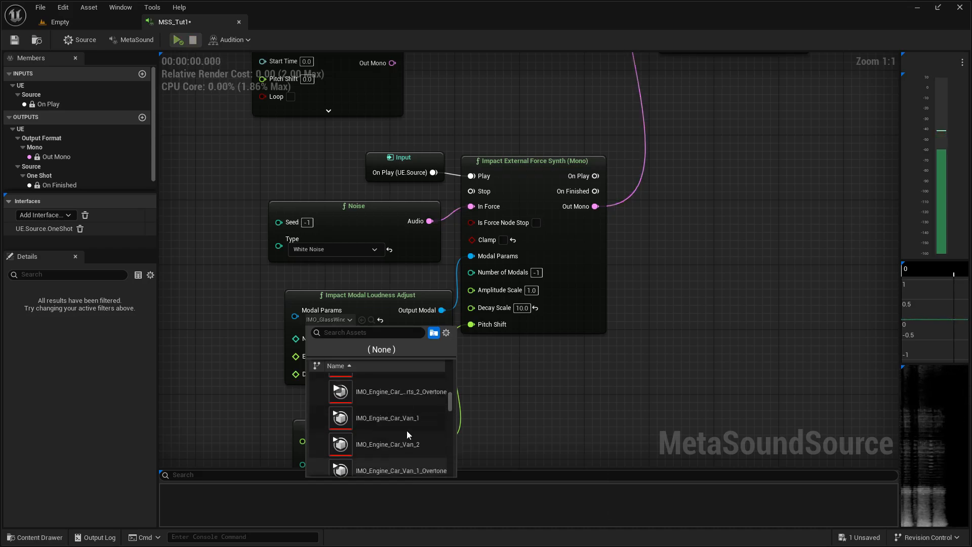
click(375, 335)
text(bass)
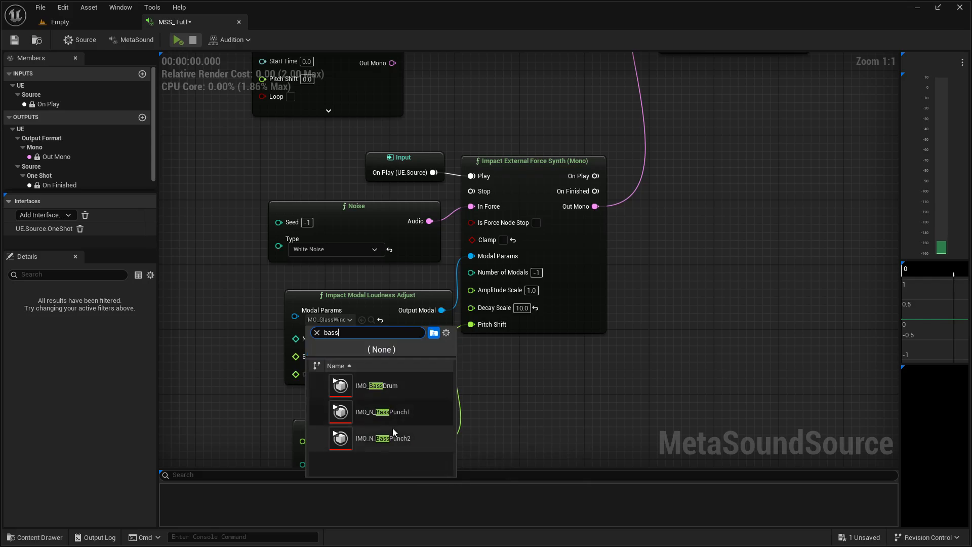
click(375, 386)
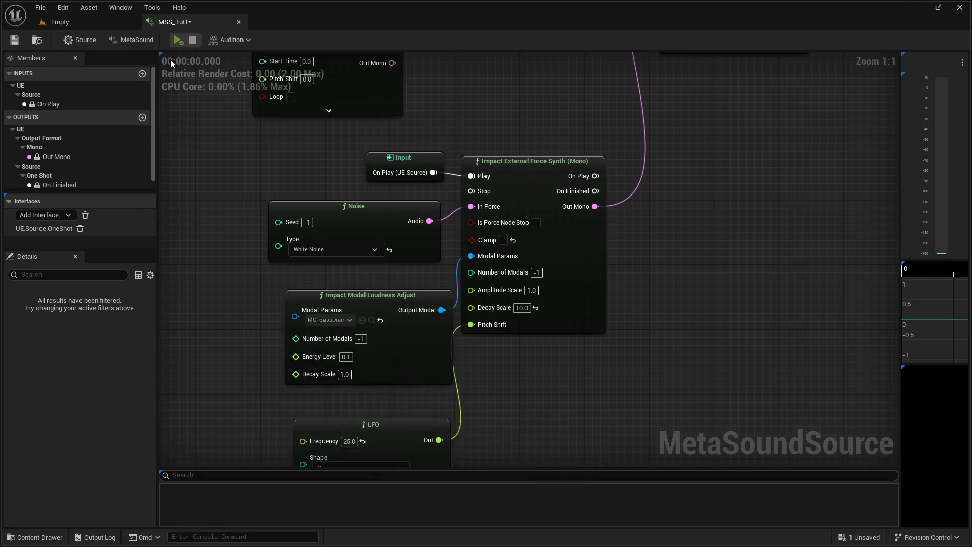
click(178, 40)
Switch the loudness adjust node's Modal Params to IMO_N_BassPunch2, play the result, and stop playback.
click(336, 321)
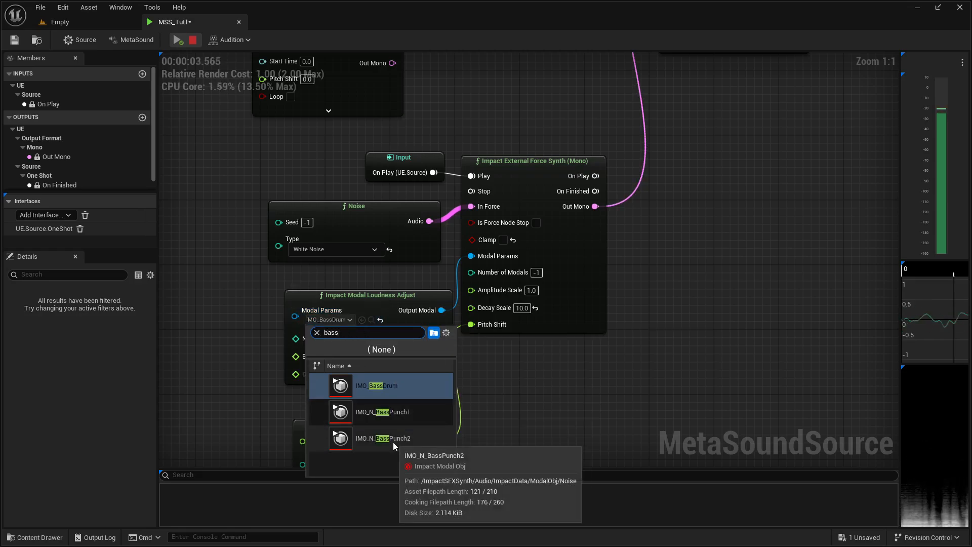
click(393, 443)
click(176, 42)
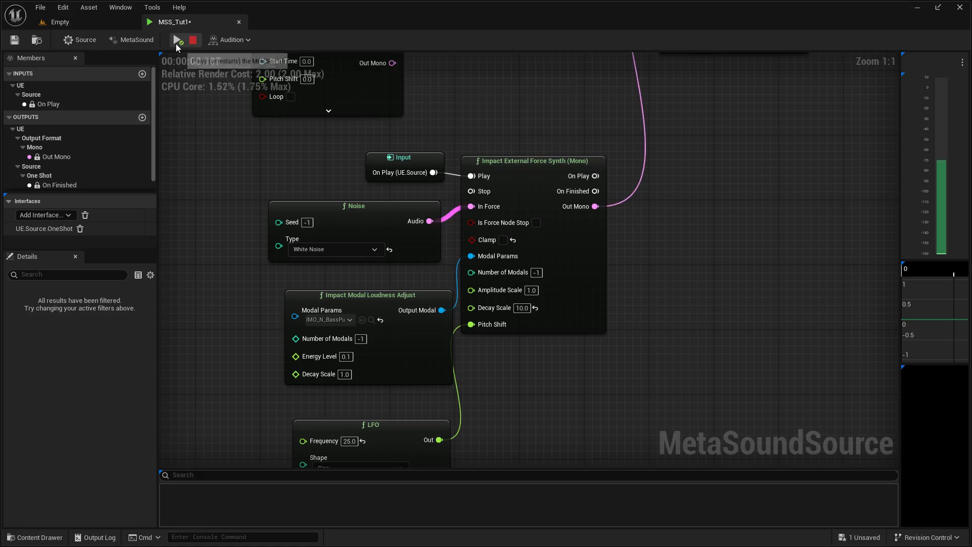
click(193, 40)
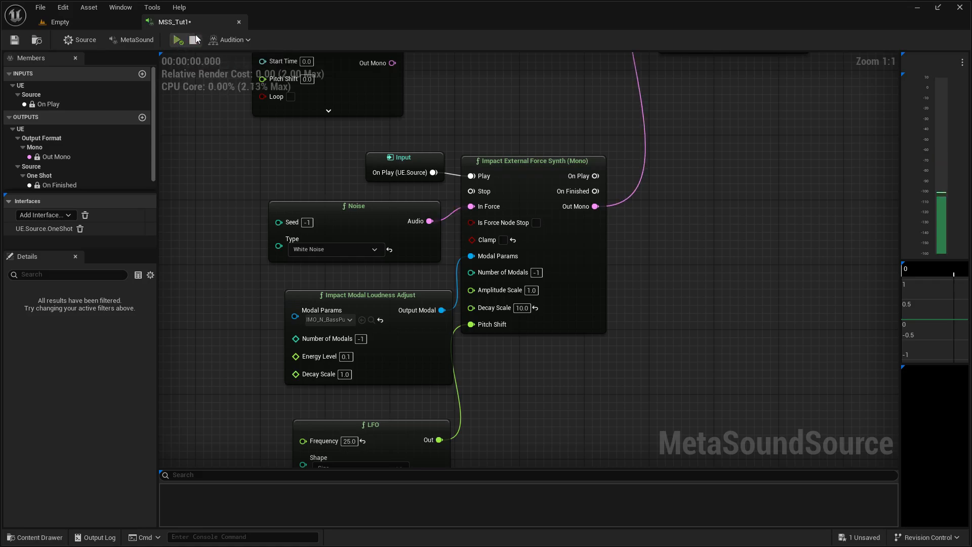
Set the Impact Modal Loudness Adjust node's Energy Level to 1, play the result, and stop playback.
click(346, 356)
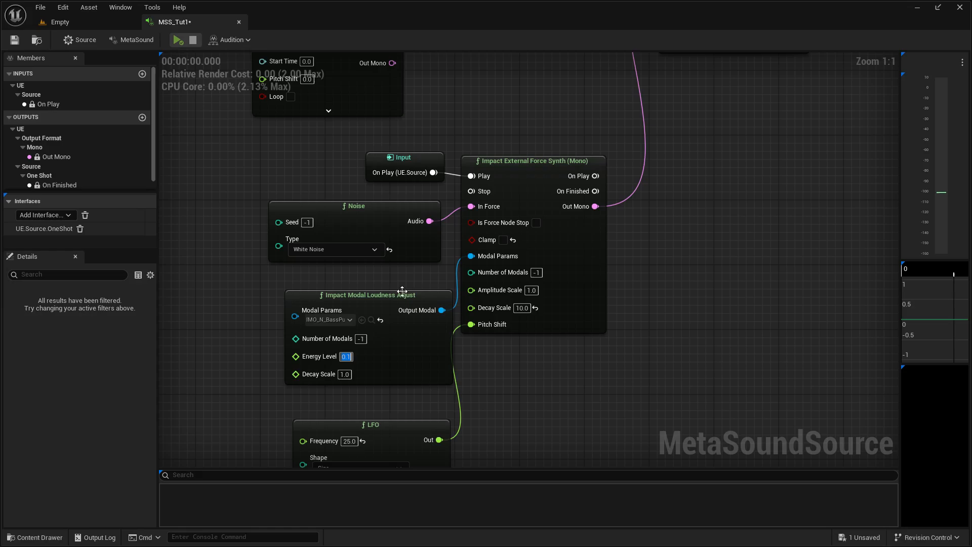
right_drag(402, 291, 429, 231)
click(374, 297)
text(1)
key(Return)
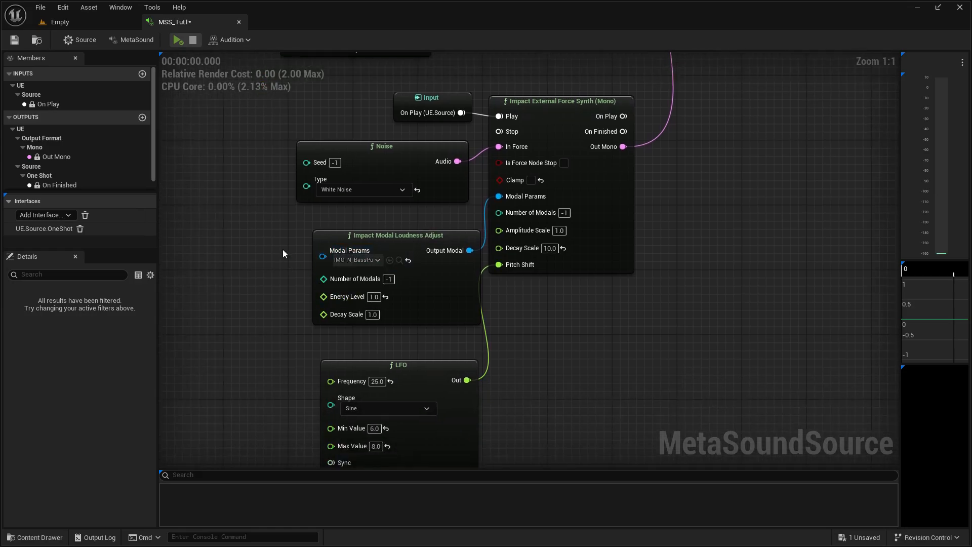
click(177, 40)
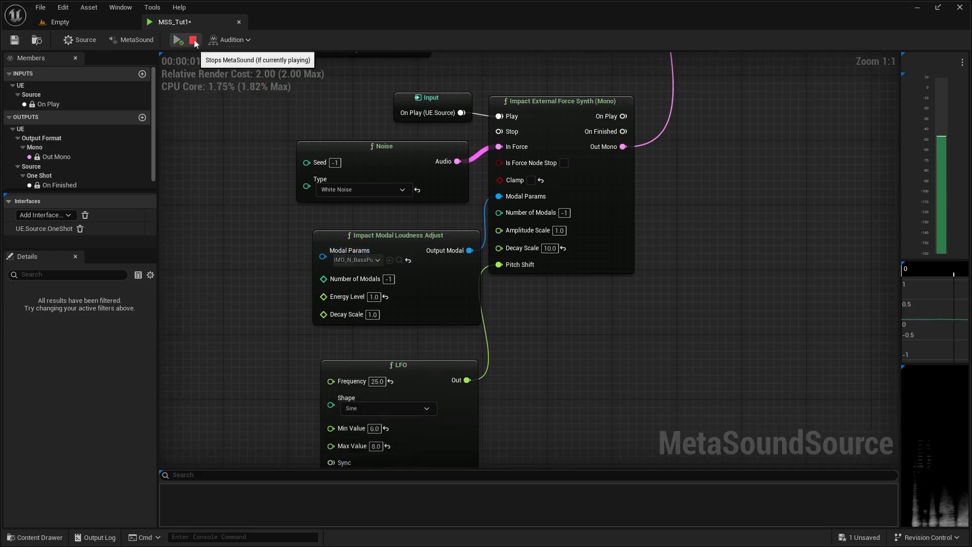
click(194, 40)
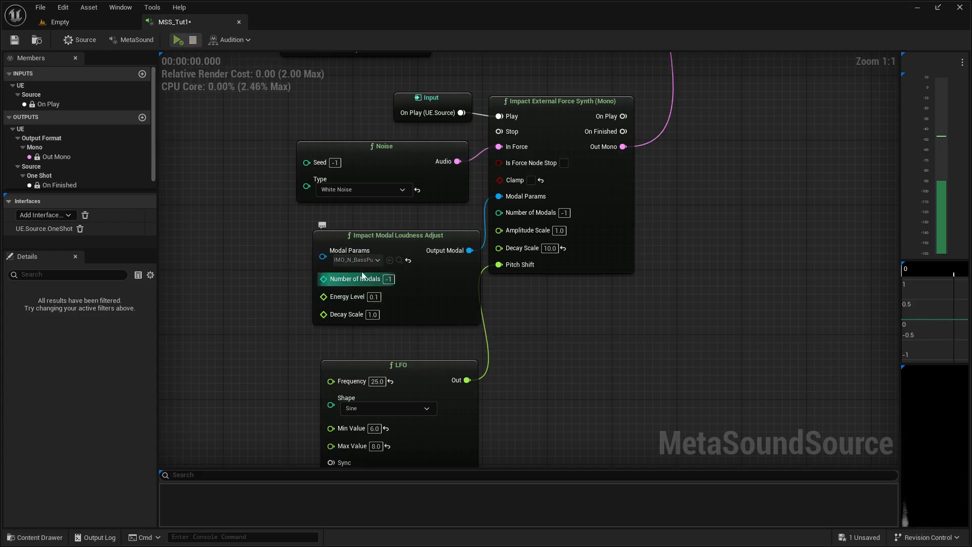
Search the modal assets for "wood tab", set Modal Params to IMO_WoodTableTop, and play the result.
click(336, 259)
text(w)
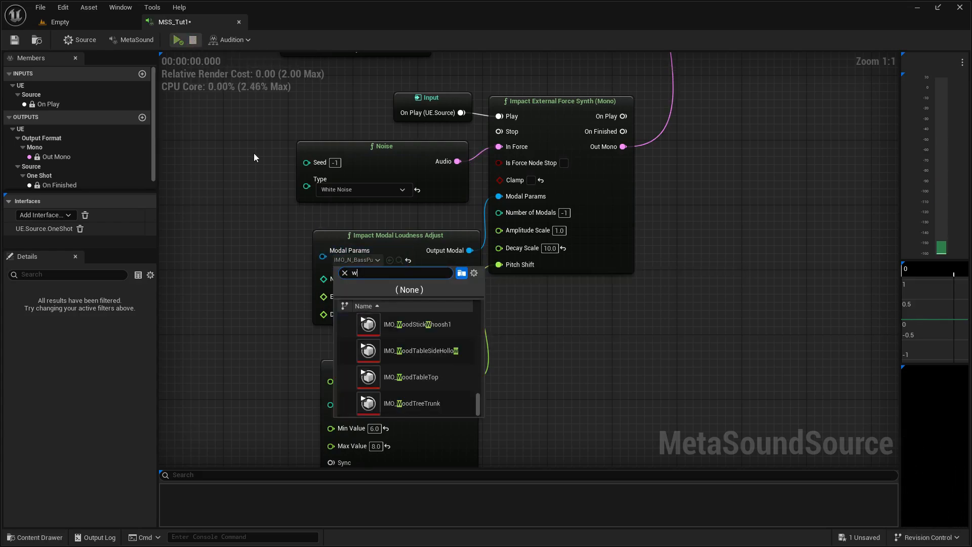
text(ood tab)
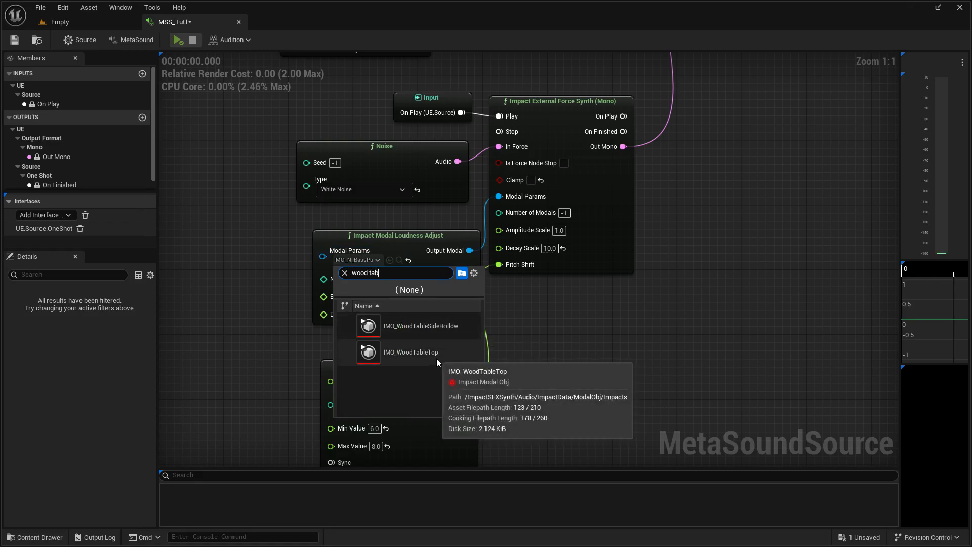
click(436, 356)
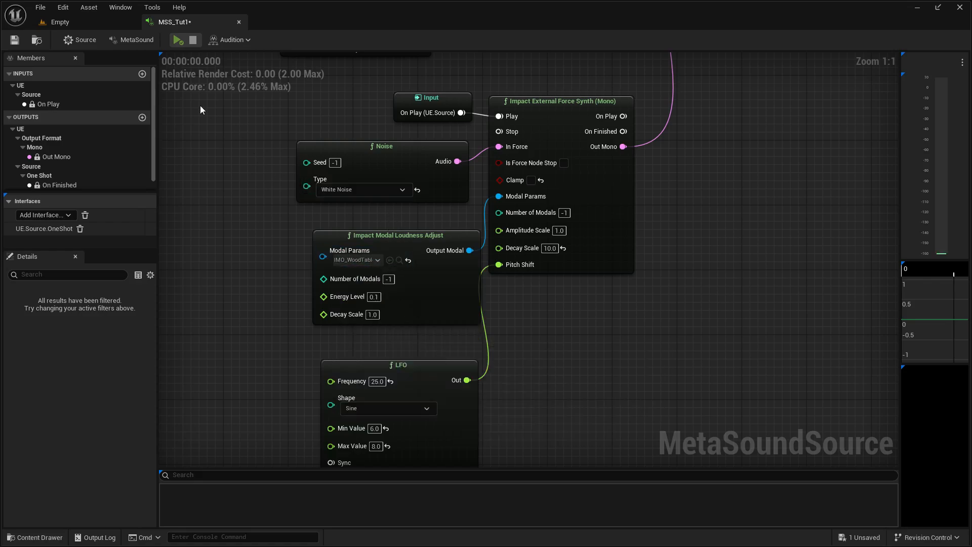
click(178, 40)
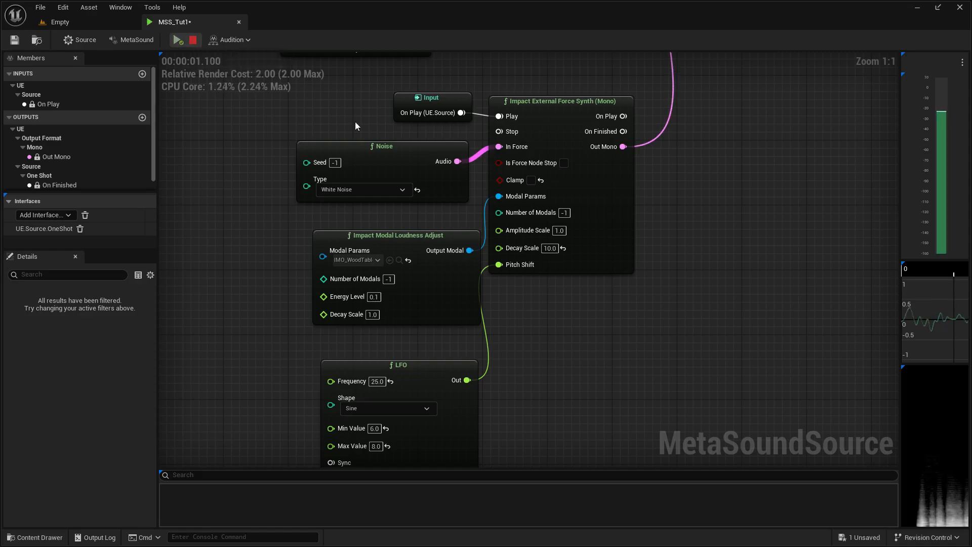
Set the Impact External Force Synth's Decay Scale to 5 and play the result.
right_drag(572, 301, 369, 362)
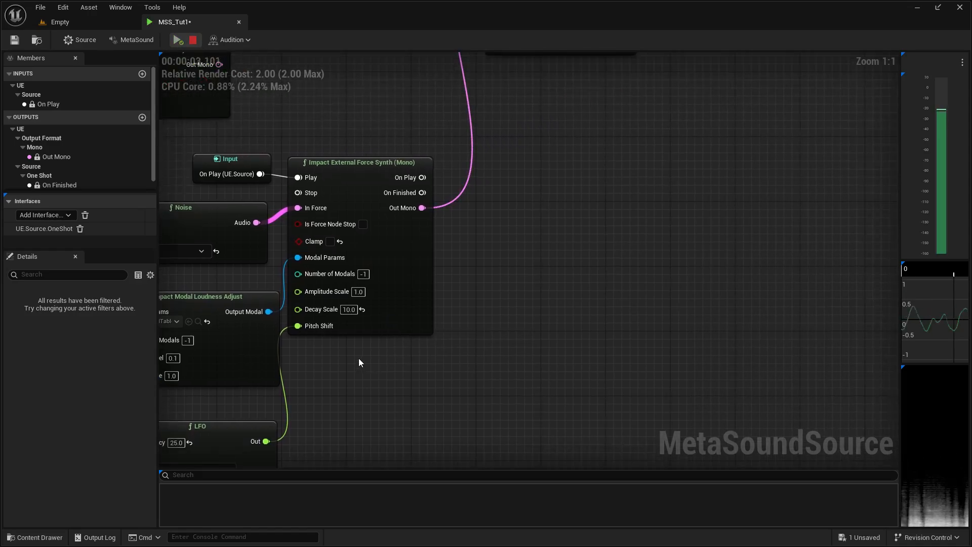
click(348, 309)
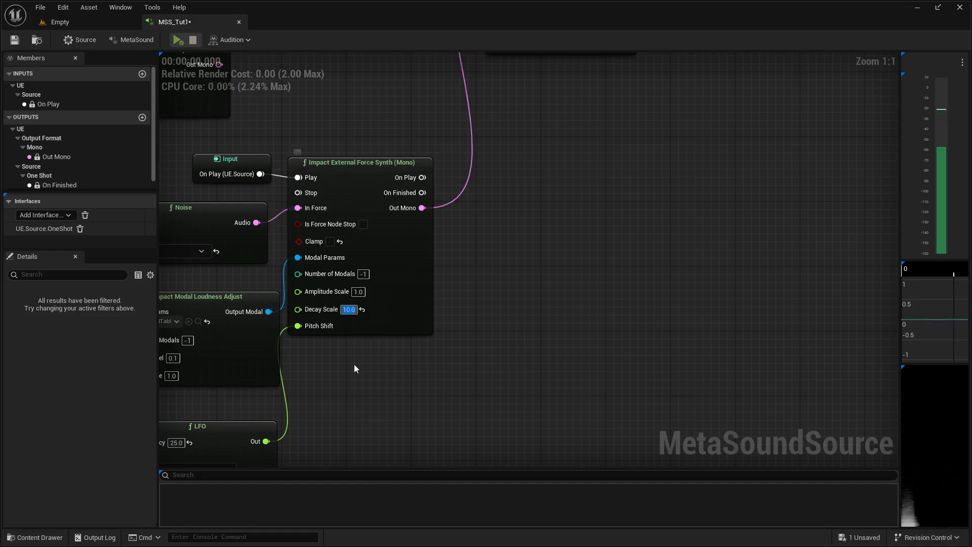
text(5)
key(Return)
click(179, 39)
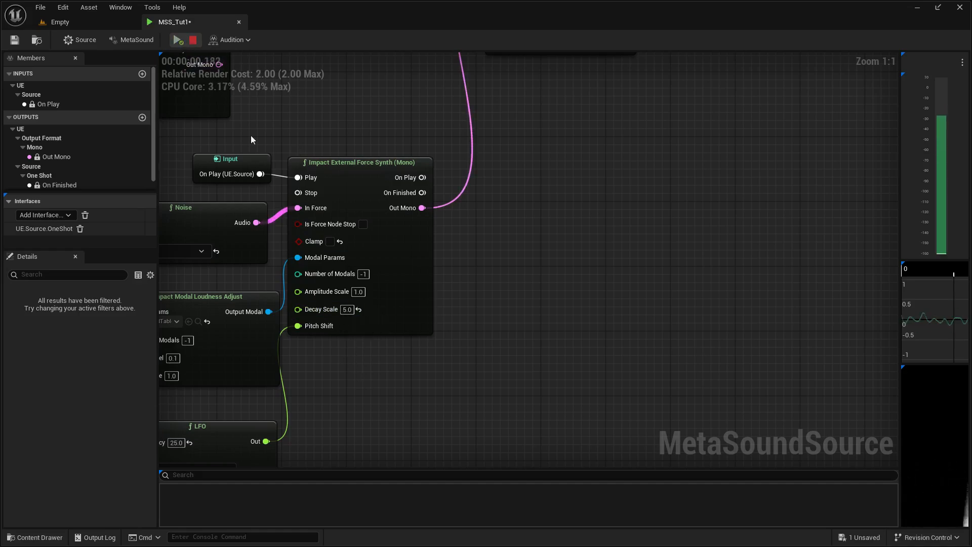
Set the Impact External Force Synth's Decay Scale to 50 and play the result.
click(347, 309)
text(50)
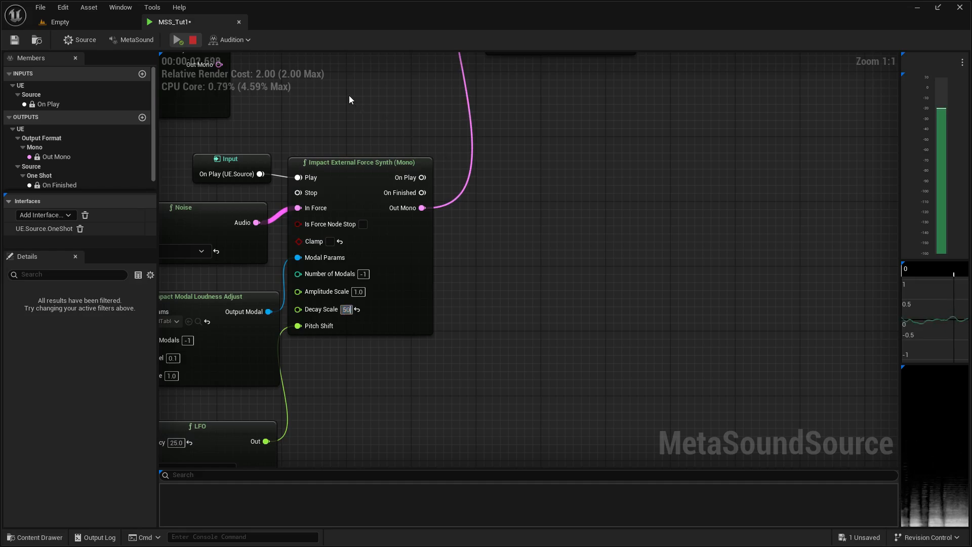
click(178, 40)
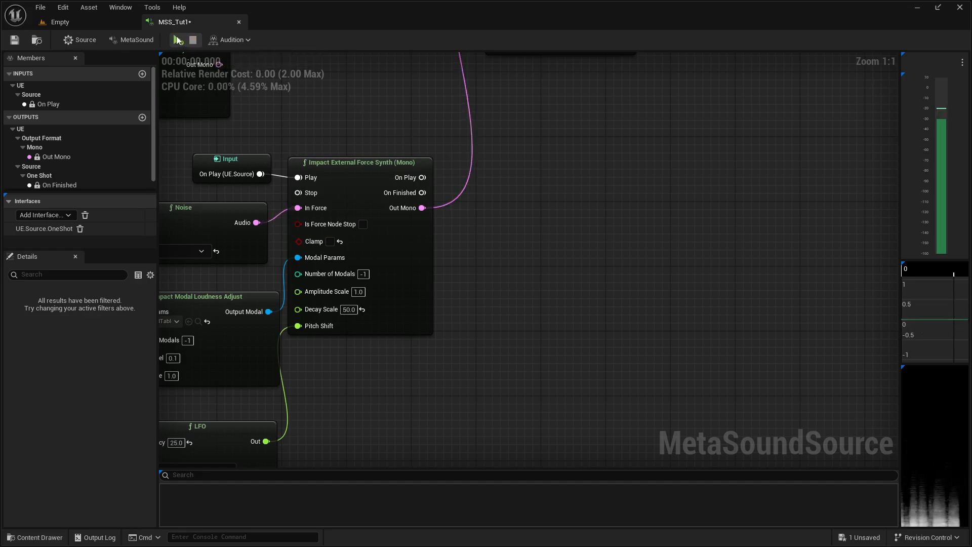
Set the Impact External Force Synth's Decay Scale to 10, play the result, and stop playback.
click(349, 309)
text(10)
key(Return)
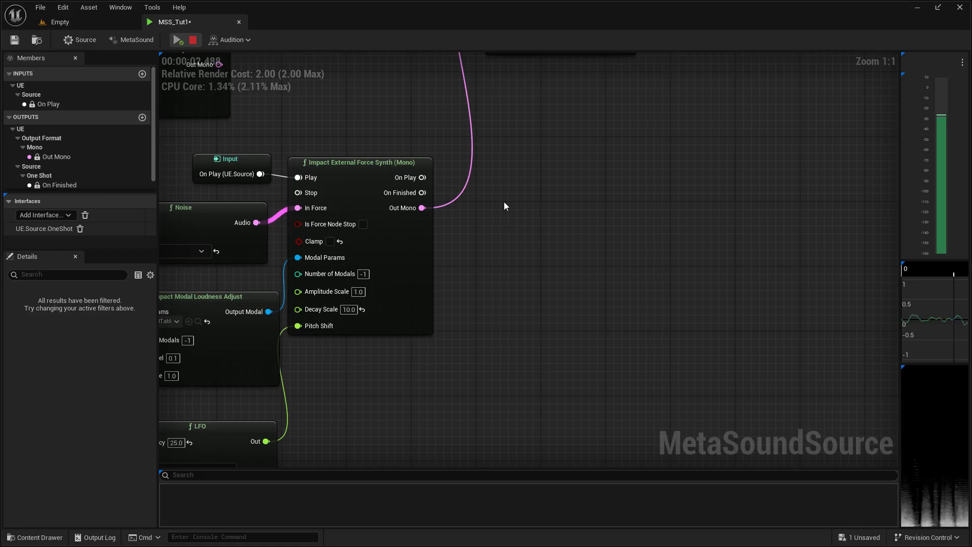
click(192, 40)
Search the modal assets for "metal bo" and set the loudness adjust node's Modal Params to IMO_MetalBox.
right_drag(306, 113, 509, 96)
click(357, 305)
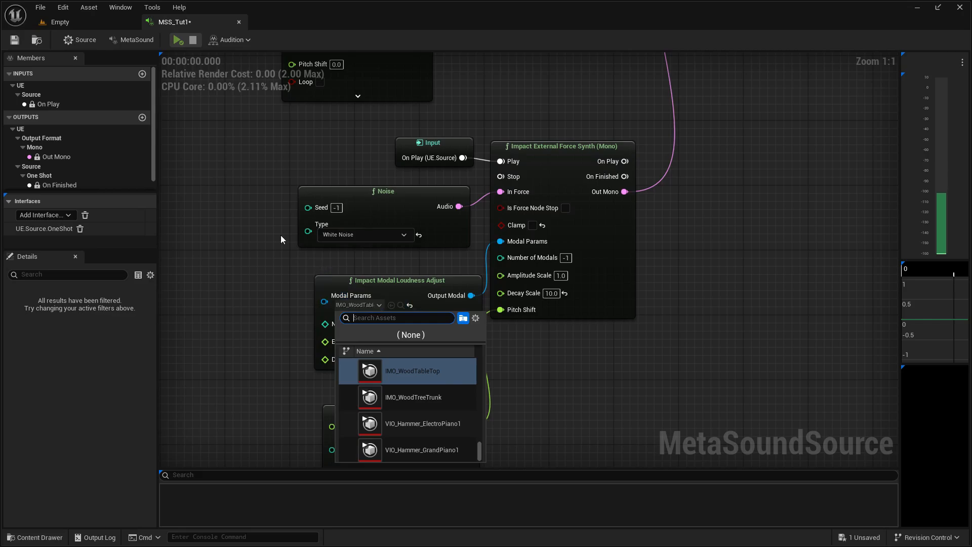
text(metal bo)
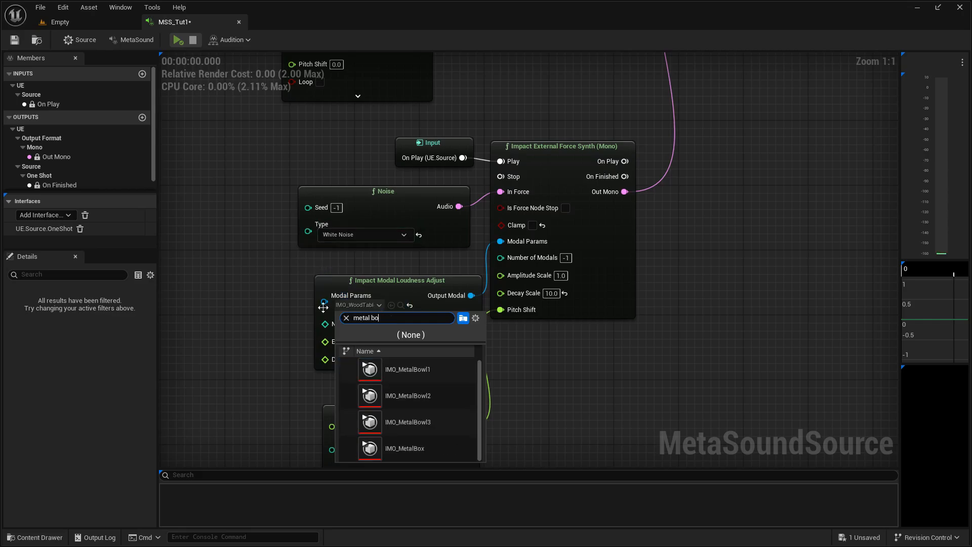
click(423, 449)
Set the SF Voice Vocoder's Decay Modulator to 10.
scroll(501, 319, down, 1)
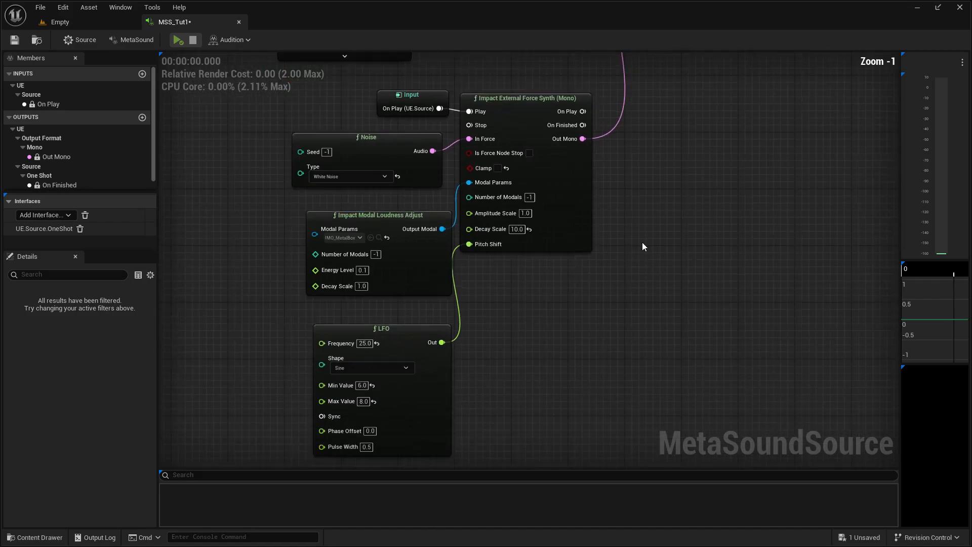
right_drag(642, 242, 562, 344)
right_drag(590, 223, 527, 354)
right_drag(430, 217, 472, 300)
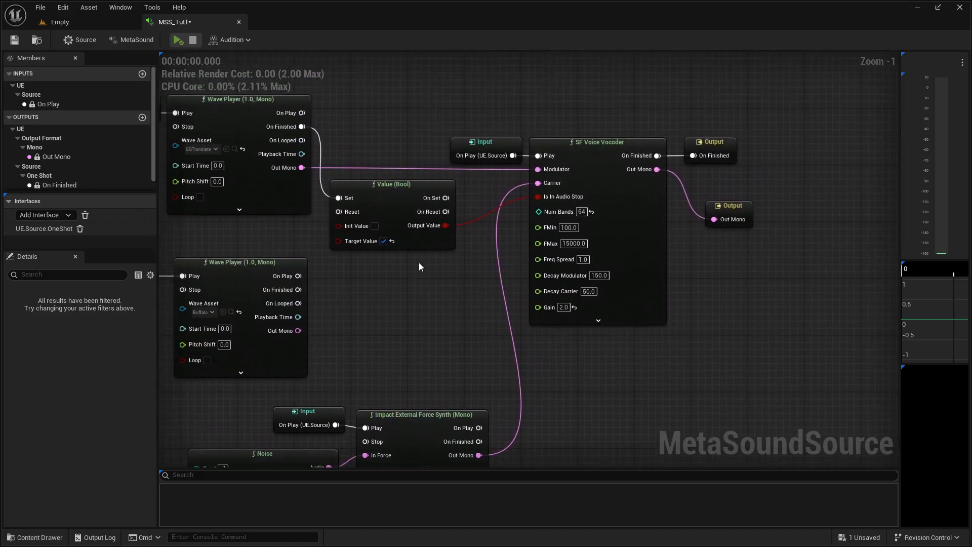
scroll(577, 278, up, 1)
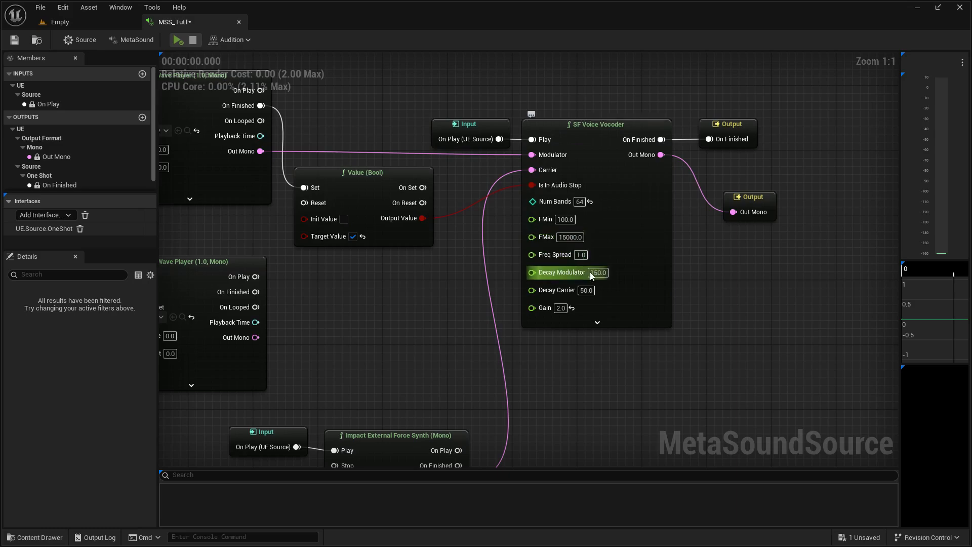
click(597, 273)
text(10)
key(Return)
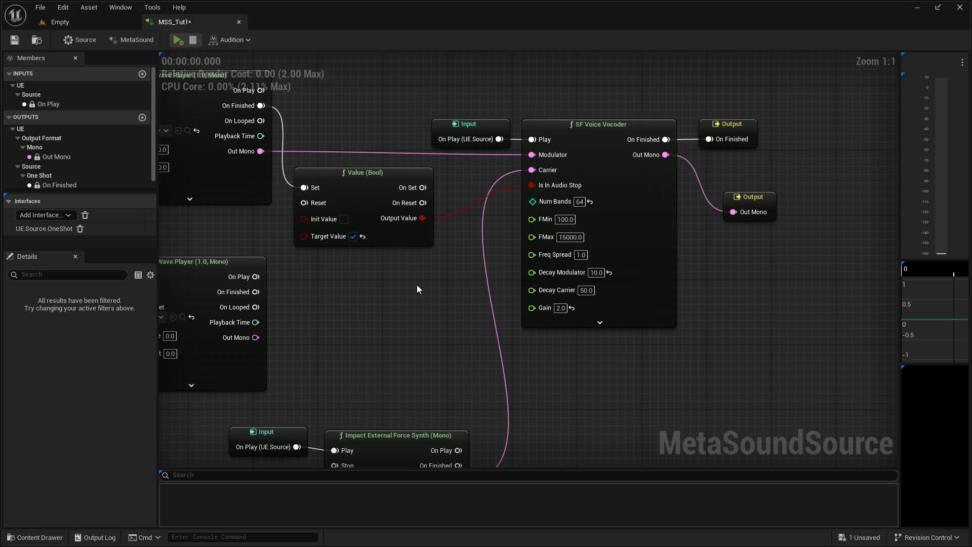
Set the SF Voice Vocoder's Gain to 1, play the result, and stop playback.
right_drag(551, 320, 489, 304)
click(497, 291)
text(1)
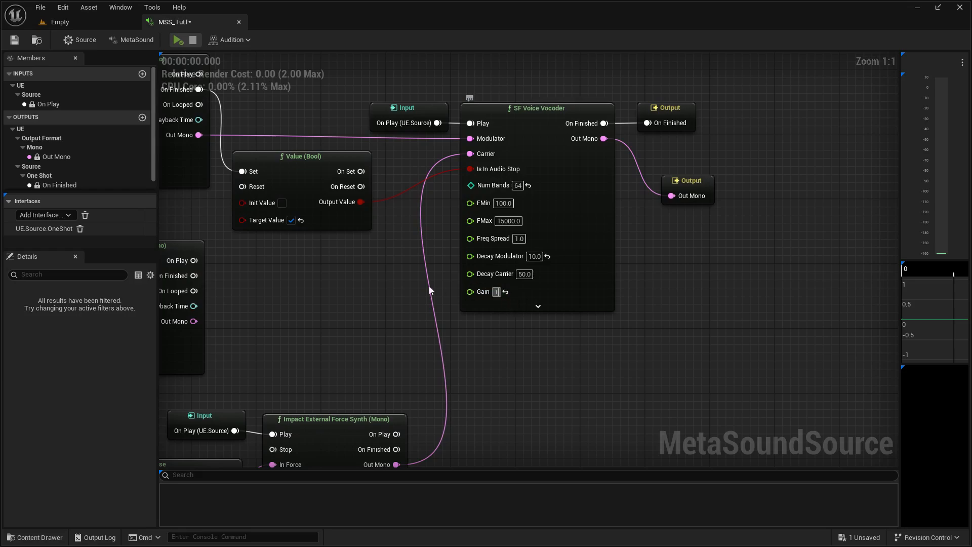
key(Return)
click(178, 41)
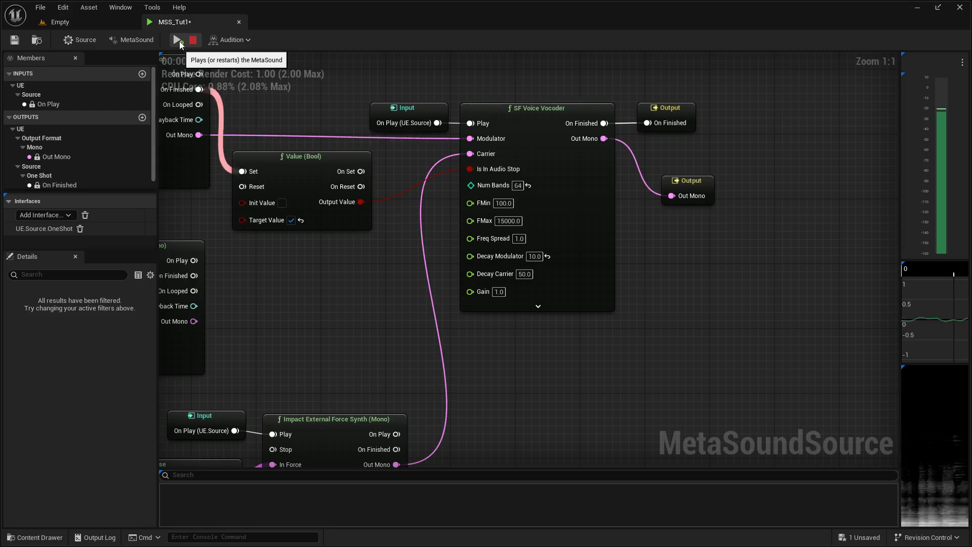
click(194, 43)
Set the SF Voice Vocoder's Gain to 2 and reset its Decay Modulator to the default 150.
right_drag(473, 273, 395, 275)
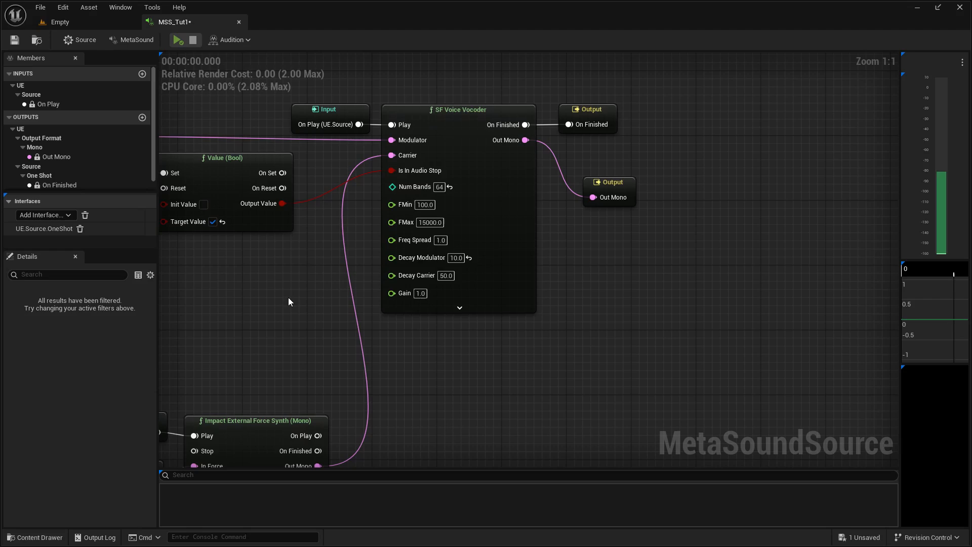
right_drag(288, 297, 361, 301)
click(484, 294)
text(2)
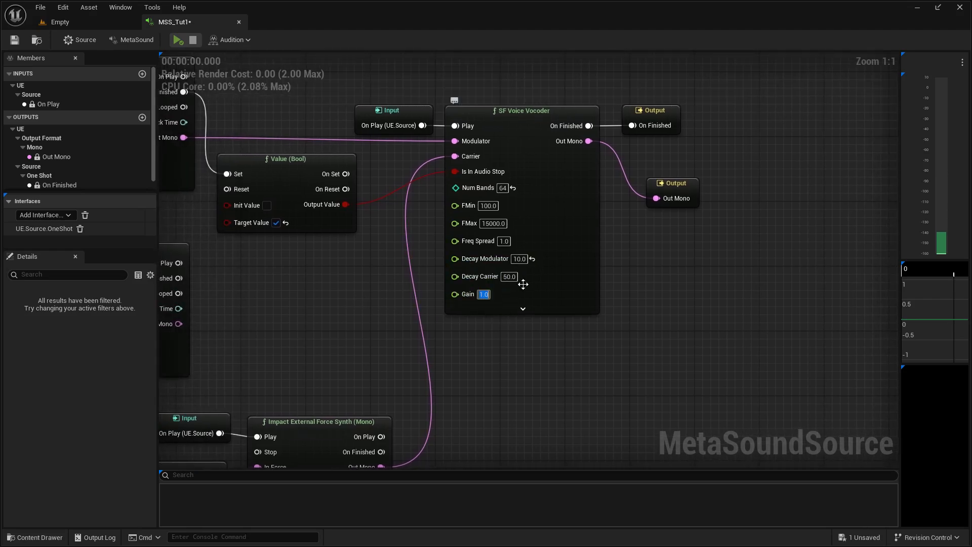
click(534, 260)
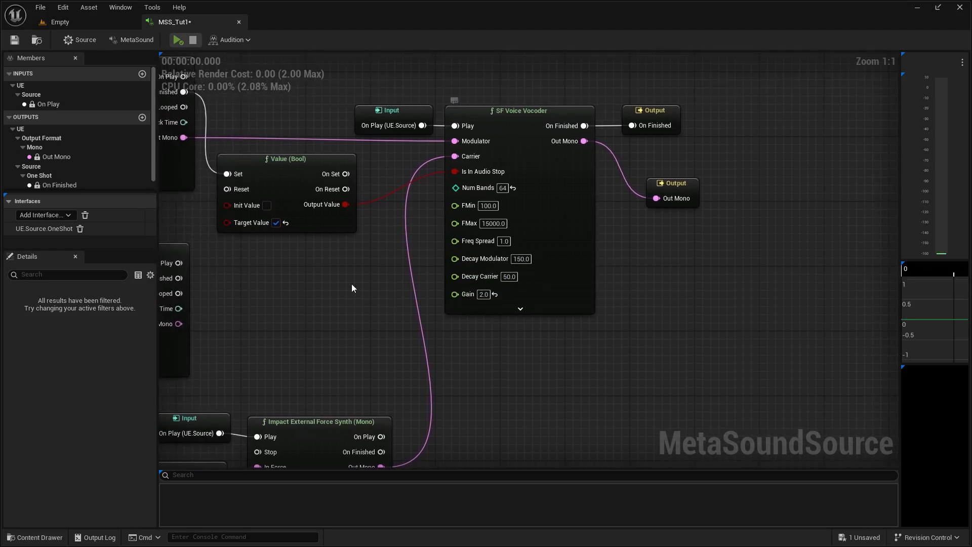
Connect the lower Wave Player's Out Mono to the SF Voice Vocoder's Carrier in place of the impact synth.
right_drag(342, 288, 576, 297)
right_drag(344, 220, 402, 250)
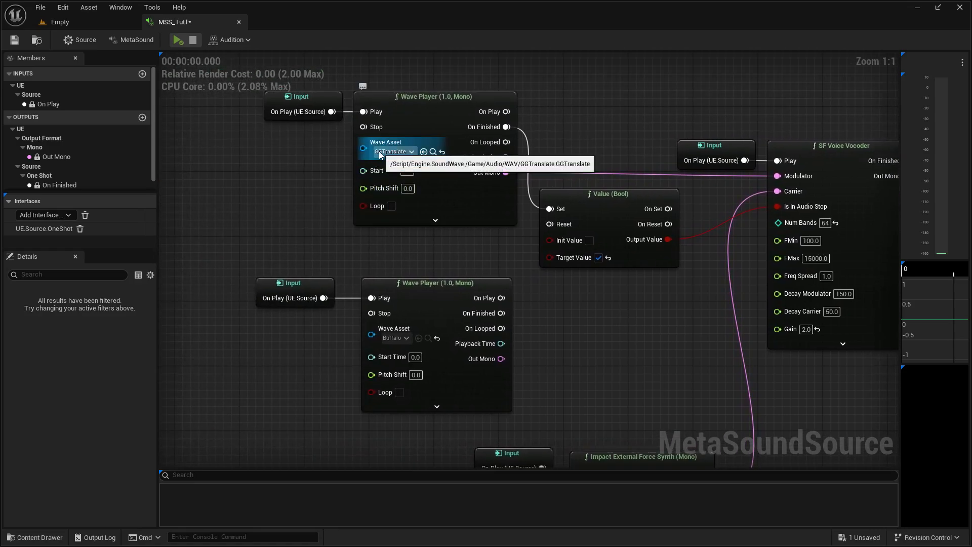
right_drag(390, 153, 346, 138)
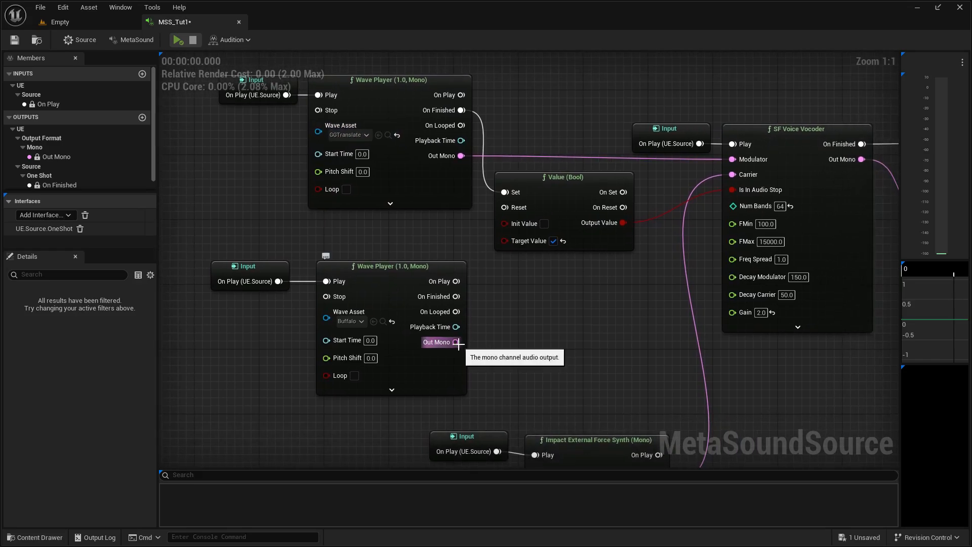
drag(458, 345, 732, 175)
Search for "ang", set the lower Wave Player's Wave Asset to WAV_AH_Anguished_Soul_FULL_End_Loop, and preview that sound.
click(357, 322)
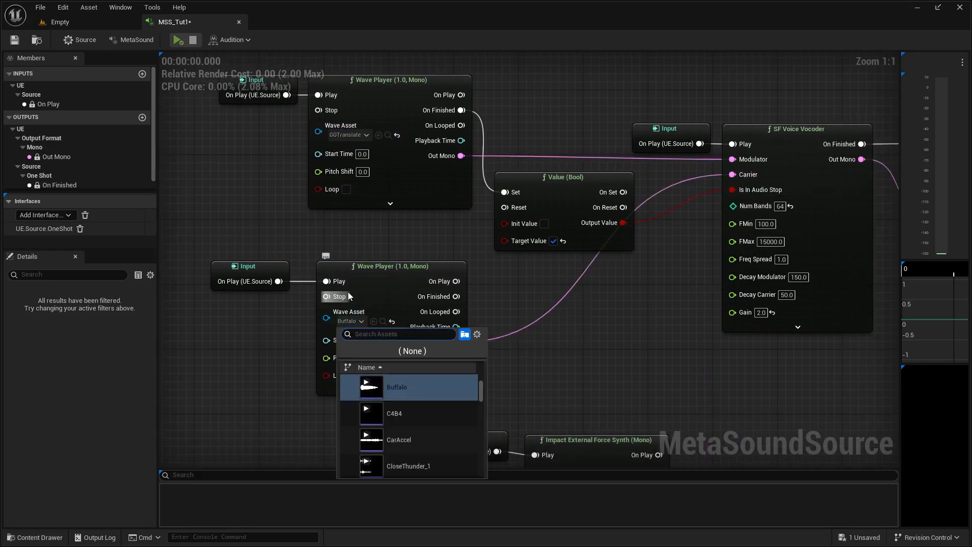
text(ang)
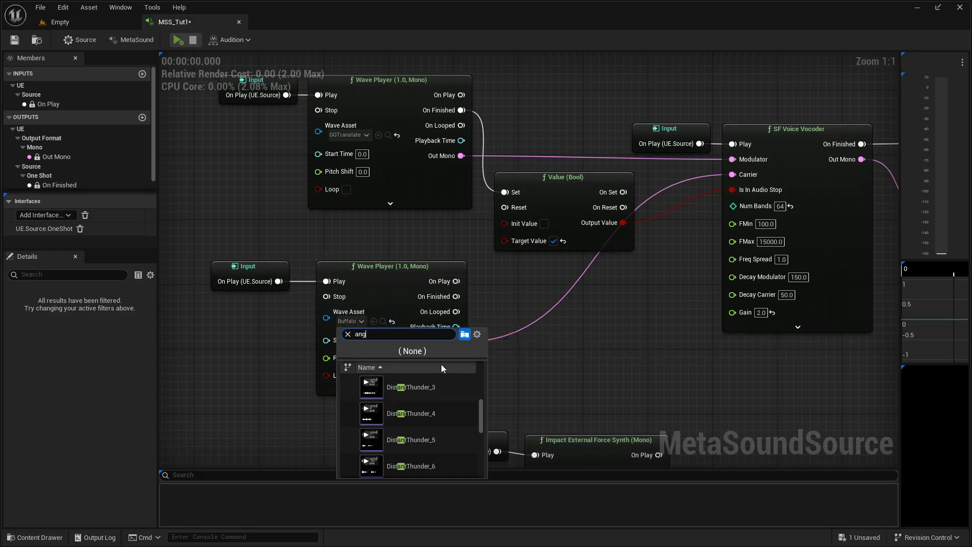
scroll(450, 390, down, 5)
click(454, 396)
click(369, 324)
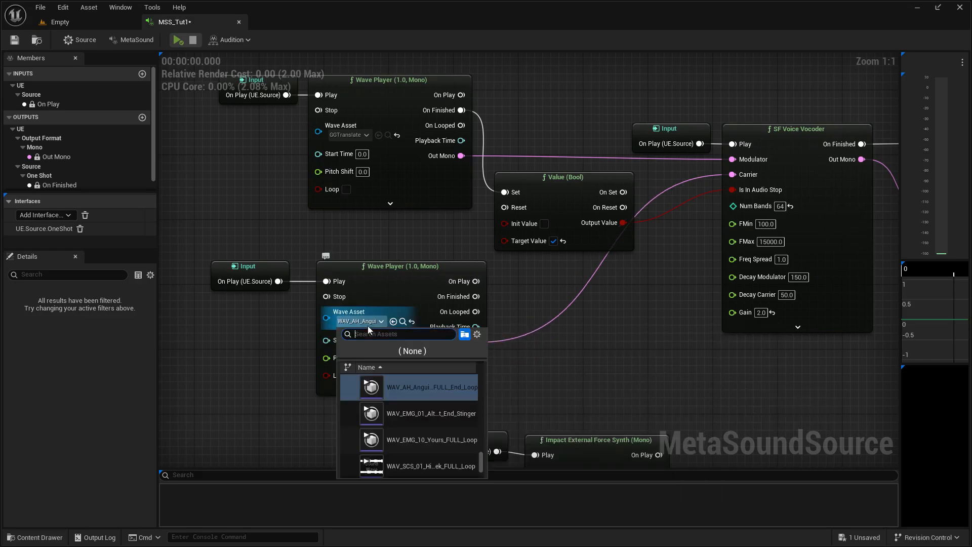
click(372, 387)
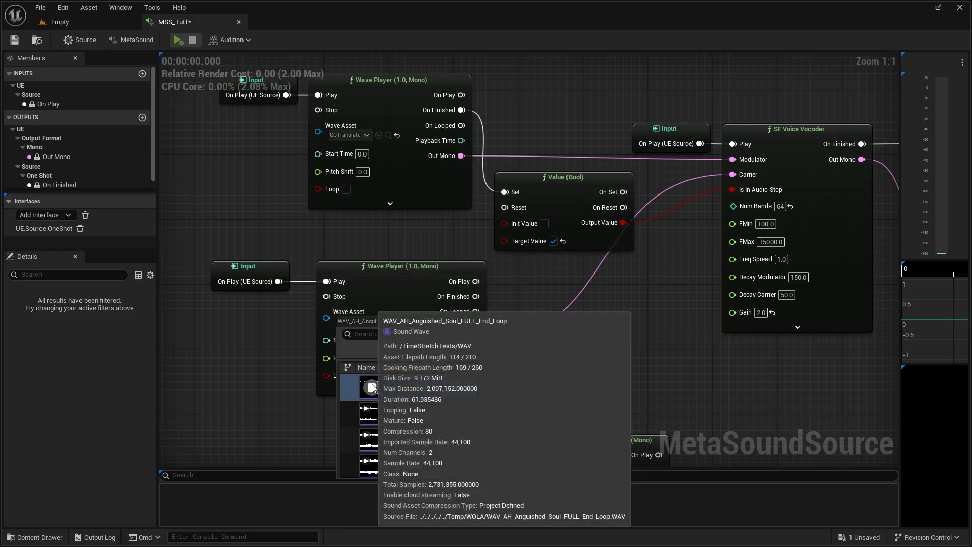
Set the SF Voice Vocoder's Num Bands to 128 and play the MetaSound.
right_drag(626, 317, 550, 303)
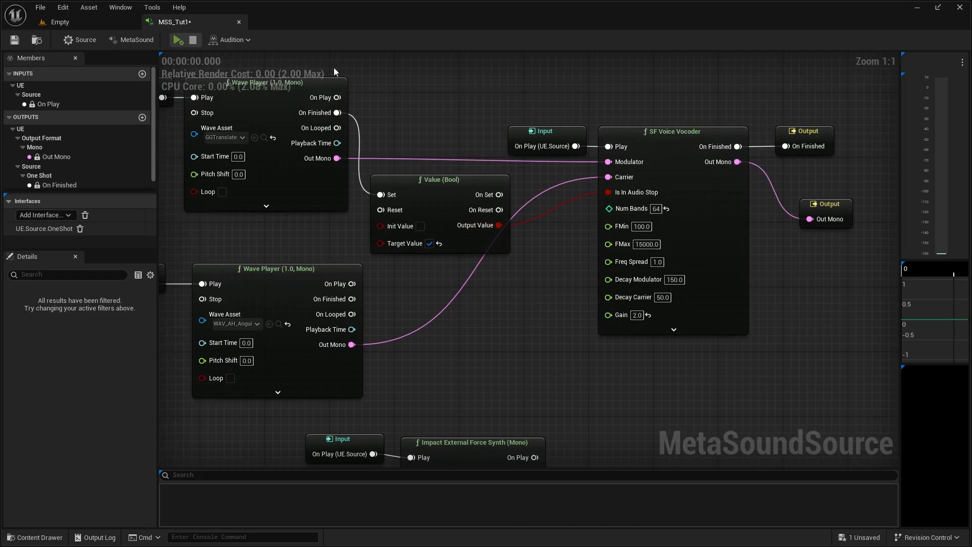
click(656, 208)
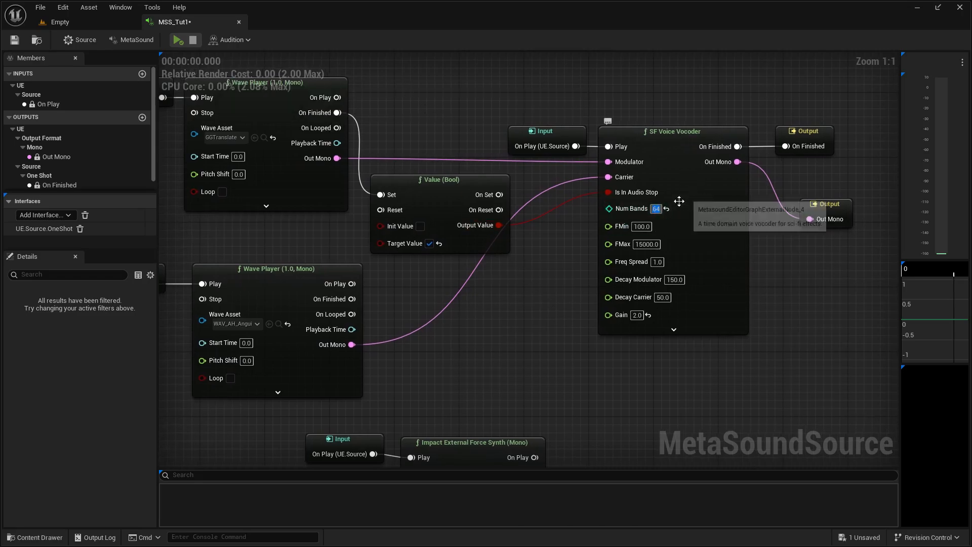
text(128)
key(Return)
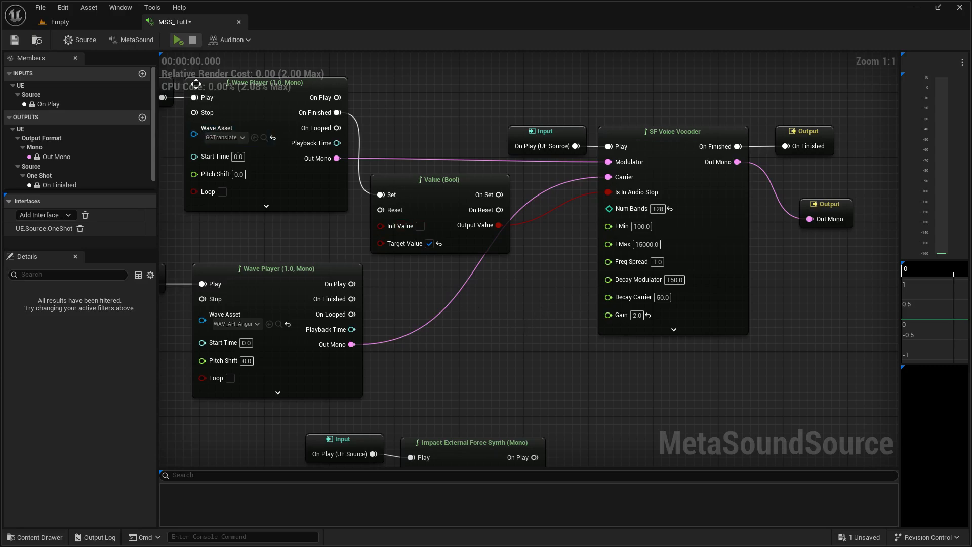
click(176, 44)
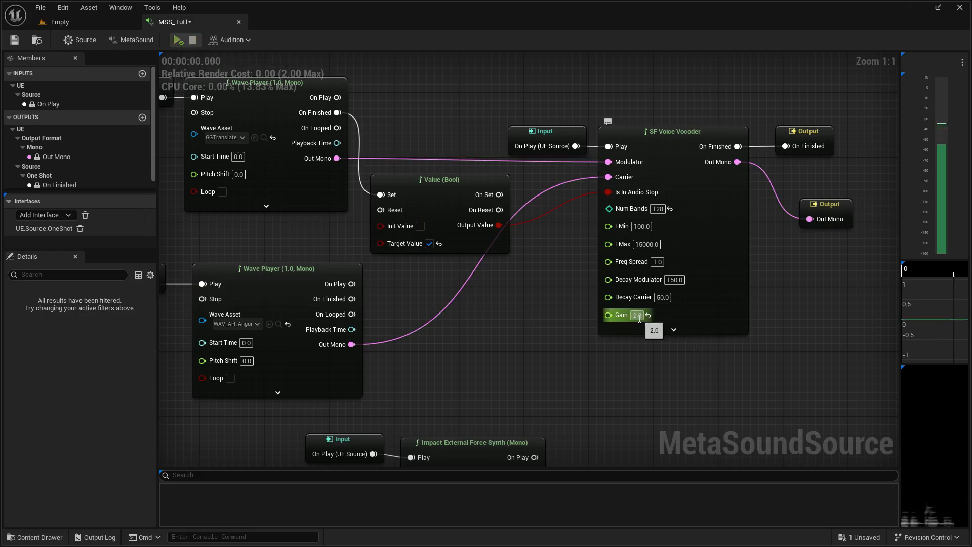
Set the SF Voice Vocoder's Gain to 4 and play the MetaSound.
click(639, 317)
text(4)
key(Return)
click(179, 40)
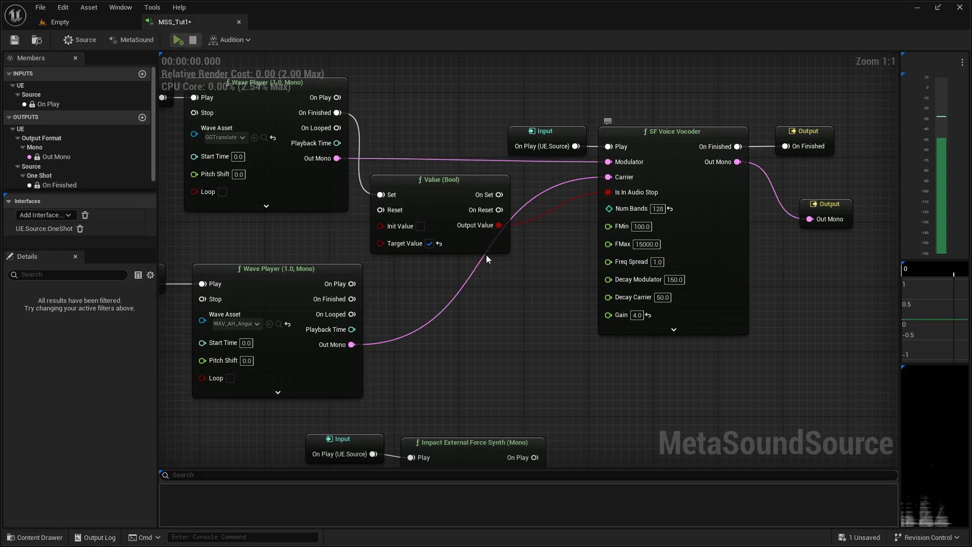
Set the SF Voice Vocoder's Gain back to 2 and align the lower Wave Player node beneath the upper one.
mouse_move(528, 296)
right_down()
mouse_move(413, 298)
mouse_move(533, 313)
right_up()
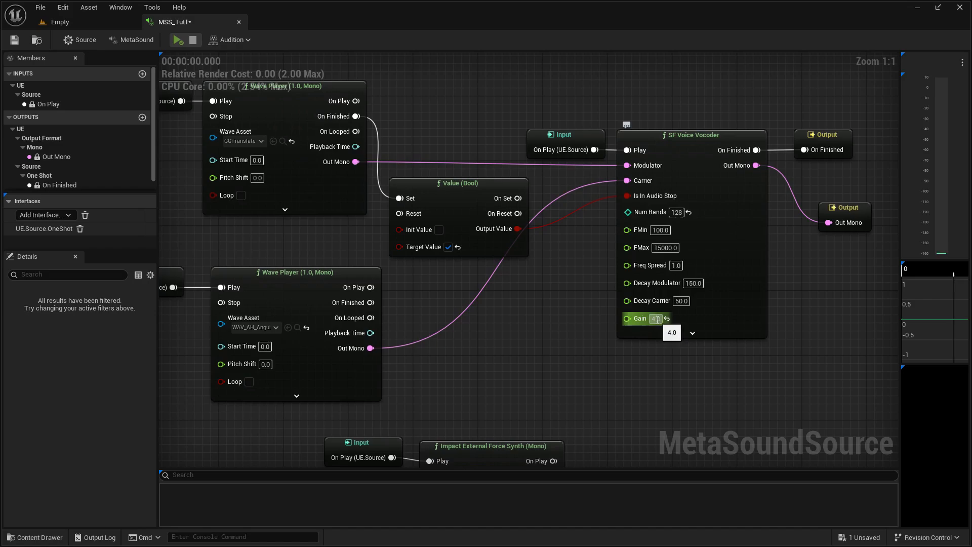
click(657, 319)
text(2)
click(484, 310)
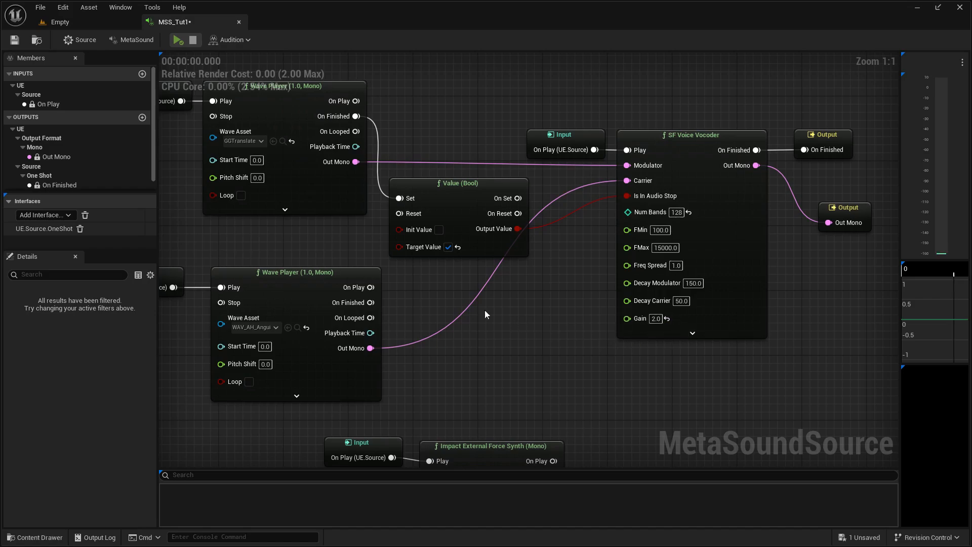
right_drag(485, 310, 601, 304)
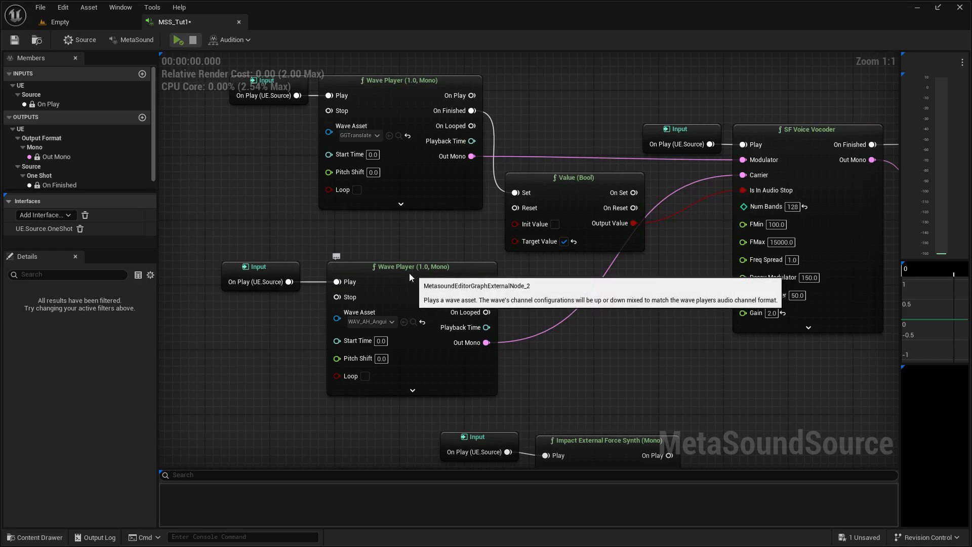
drag(410, 276, 402, 272)
click(649, 283)
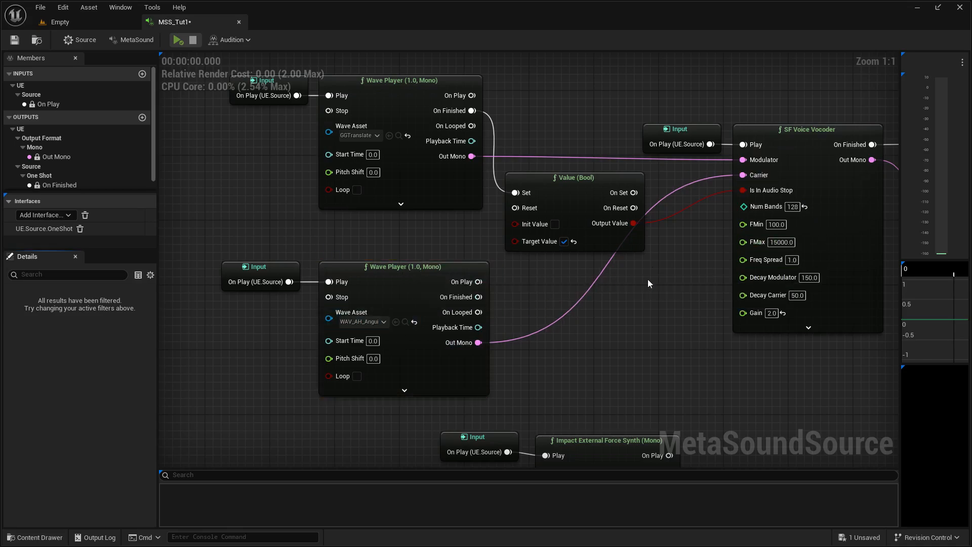
Search for "buf" and set the upper Wave Player's Wave Asset to Buffalo.
click(357, 136)
text(bu)
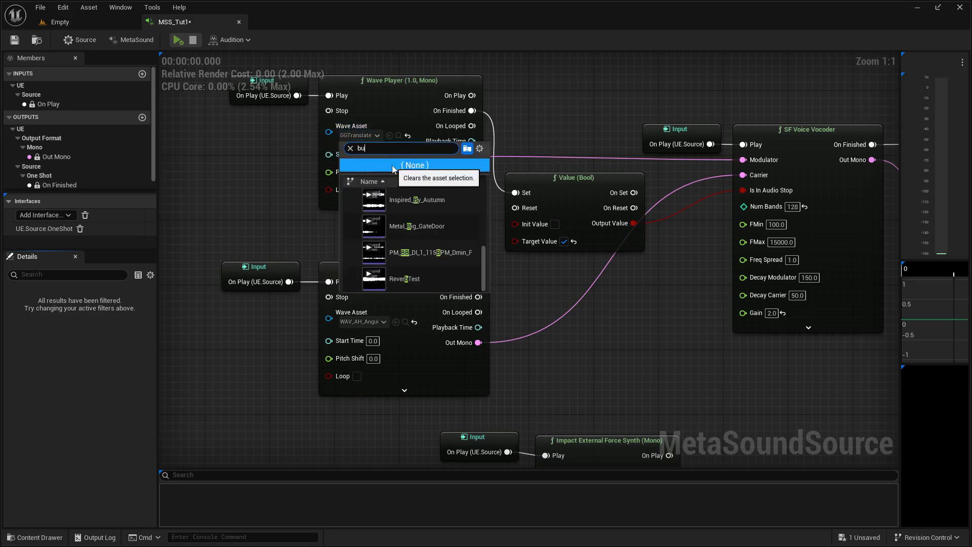
text(f)
click(418, 205)
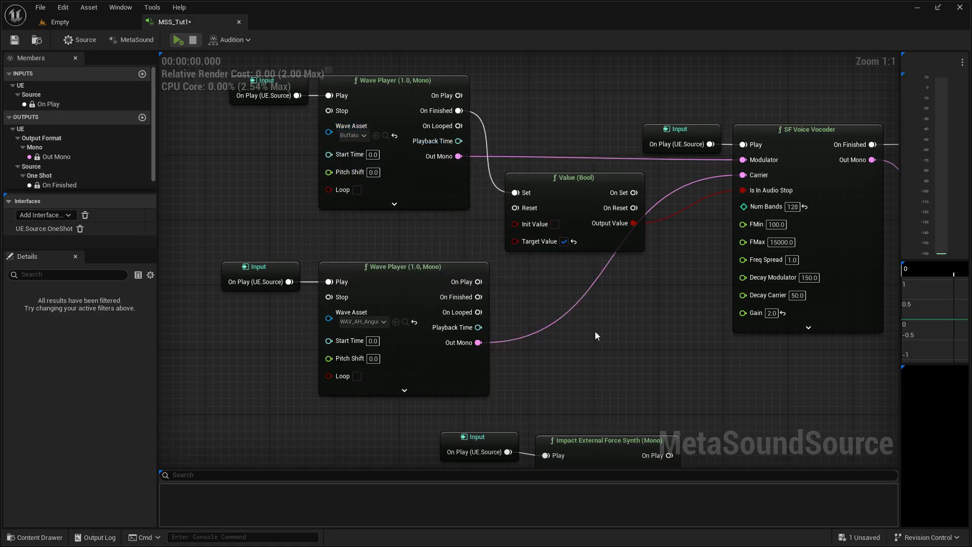
Reconnect the Impact External Force Synth's Out Mono to the SF Voice Vocoder's Carrier.
right_drag(578, 445, 433, 287)
drag(357, 341, 603, 194)
Set the SF Voice Vocoder's Num Bands to 256 and play the MetaSound.
right_drag(551, 283, 382, 282)
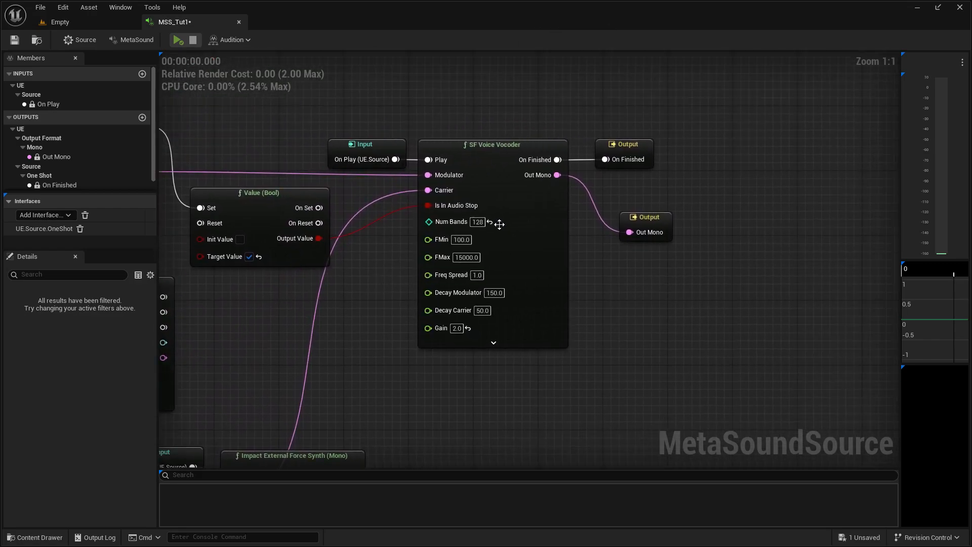
click(478, 221)
text(25)
key(Return)
text(6)
key(Return)
right_drag(360, 321, 399, 318)
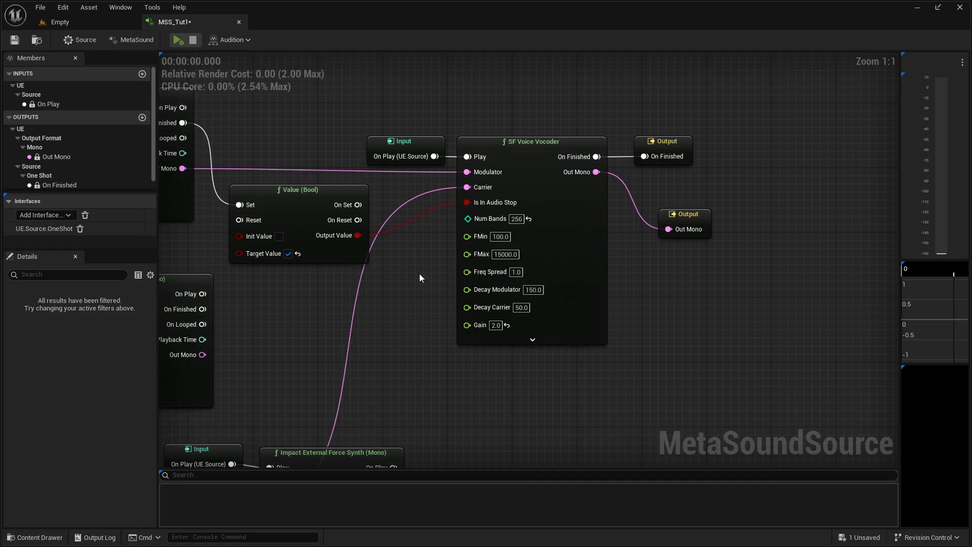
click(180, 42)
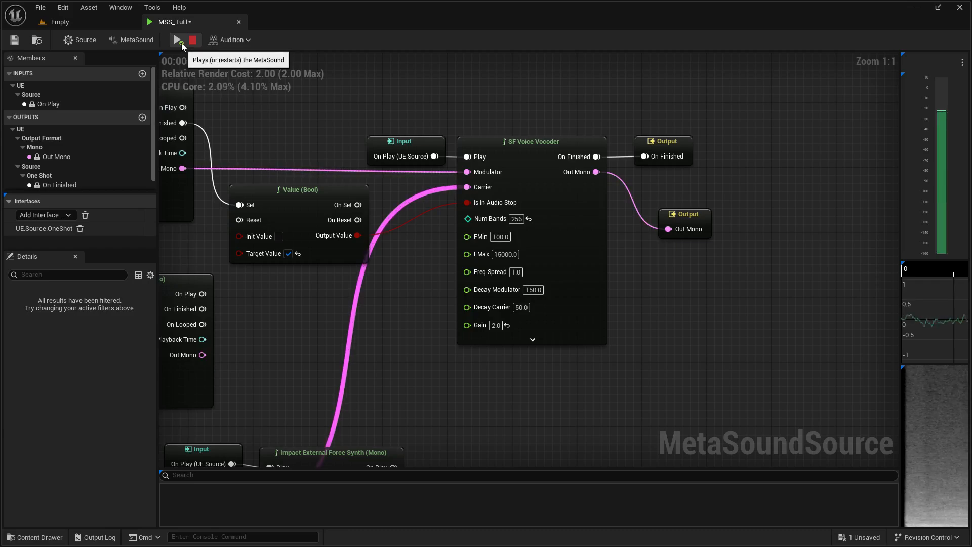
Open the upper Wave Player's Wave Asset choices at the original Buffalo recording.
right_drag(223, 144, 490, 175)
click(340, 179)
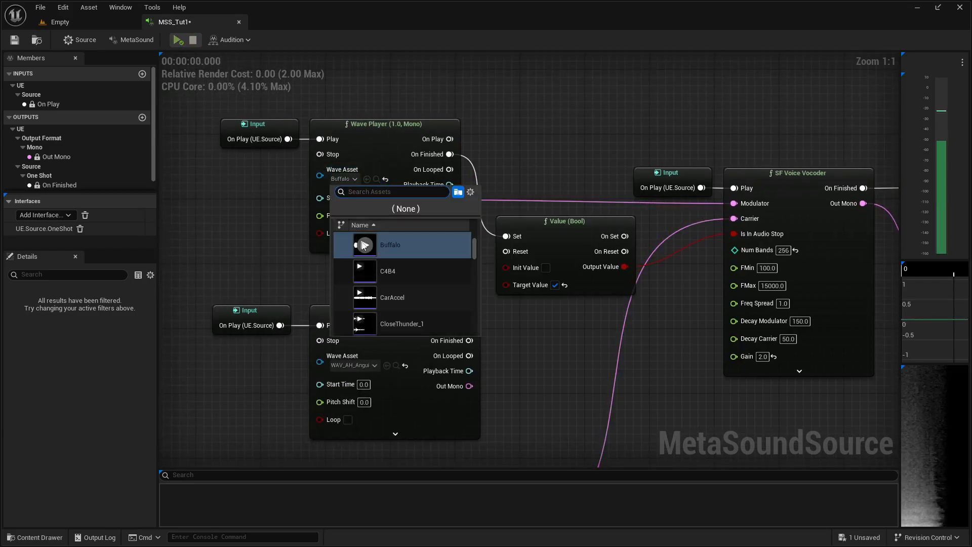
Set the SF Voice Vocoder's Freq Spread to 0.5 and play the MetaSound.
right_drag(602, 143, 273, 90)
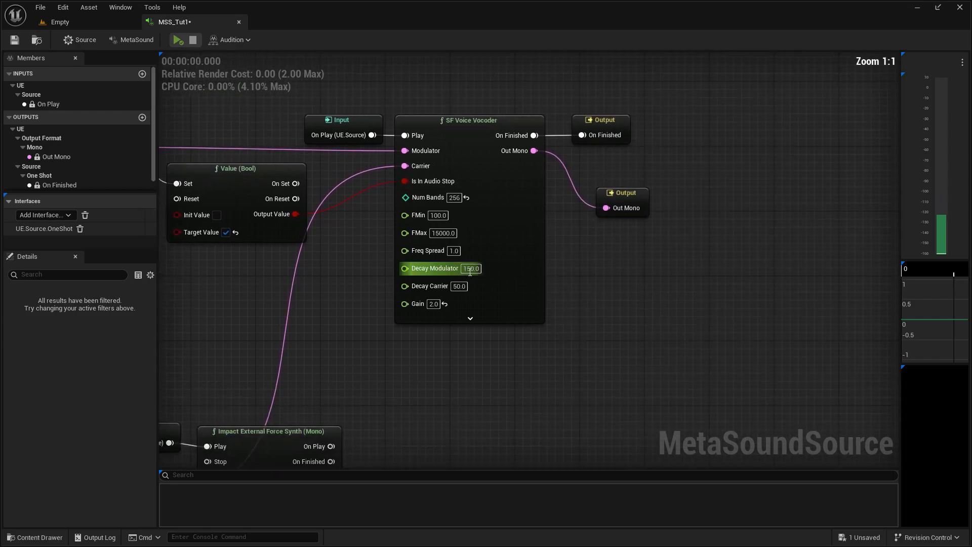
click(453, 251)
text(0.5)
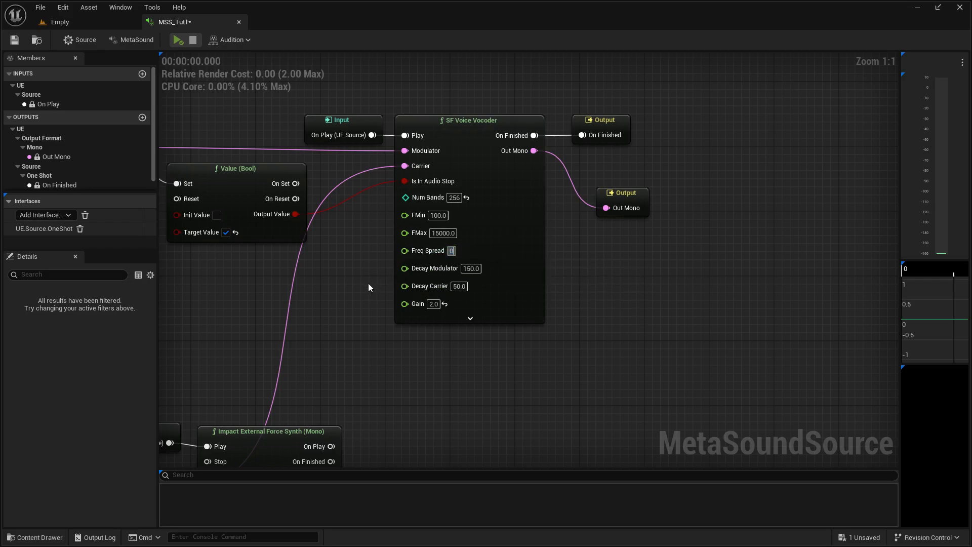
key(Return)
click(181, 44)
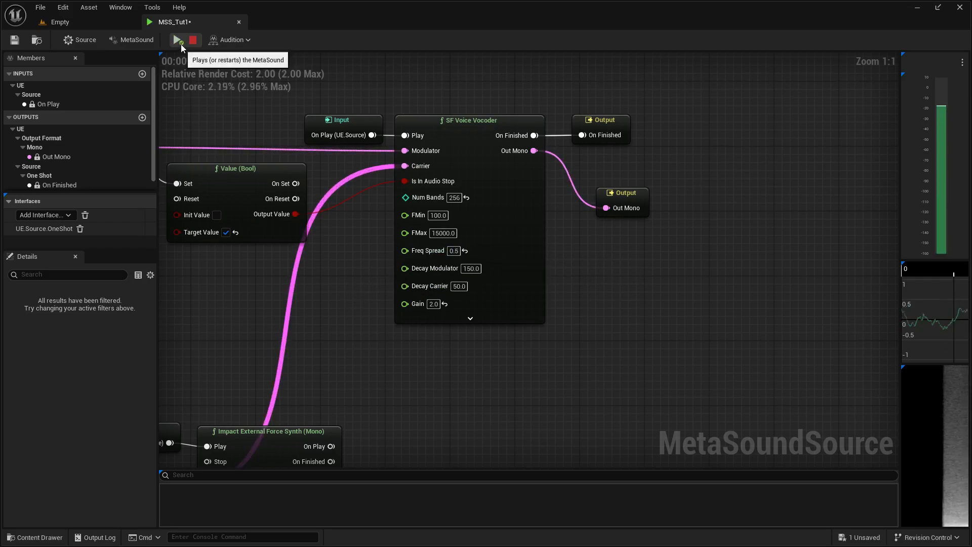
Set the SF Voice Vocoder's Freq Spread to 1 and play the MetaSound for comparison.
drag(454, 250, 448, 251)
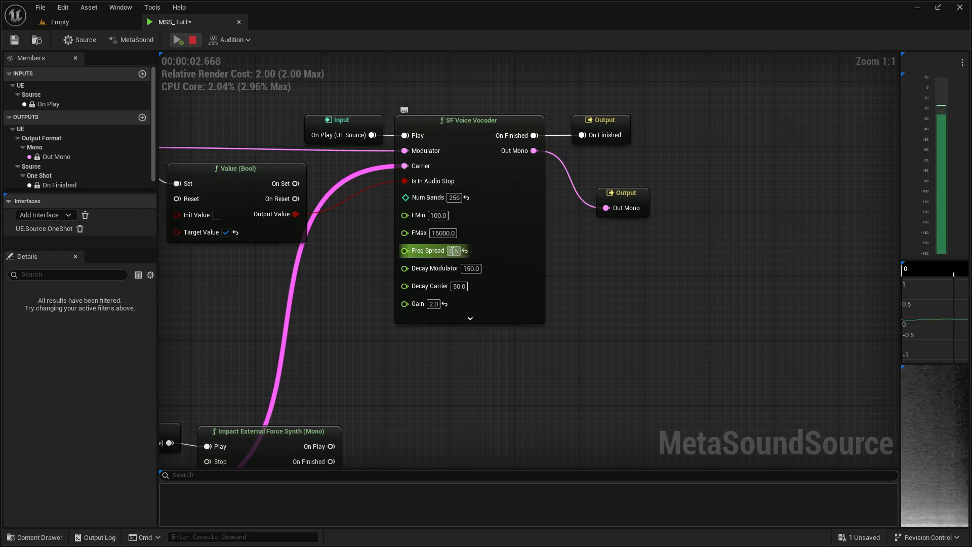
text(1)
click(179, 40)
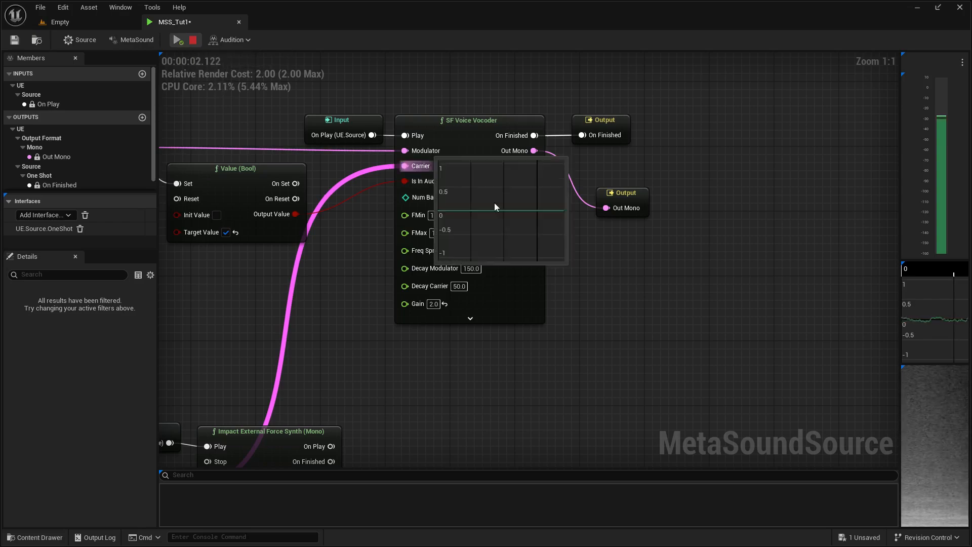
Try the SF Voice Vocoder's Freq Spread at 2, play the MetaSound, and reset the spread to its default.
click(456, 251)
text(2)
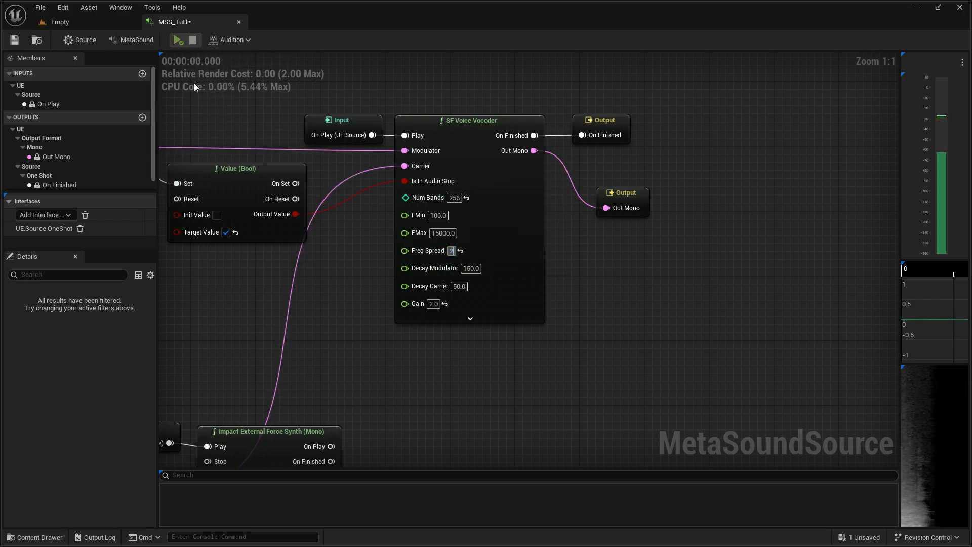
click(181, 43)
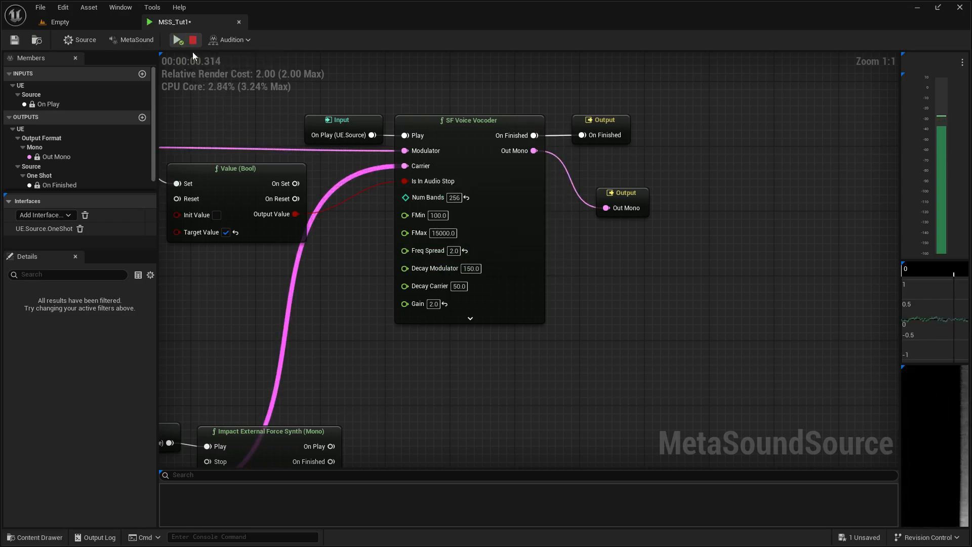
click(465, 250)
Set the SF Voice Vocoder's Decay Modulator to 15, reset its Gain to the default 1, and play the MetaSound.
click(470, 269)
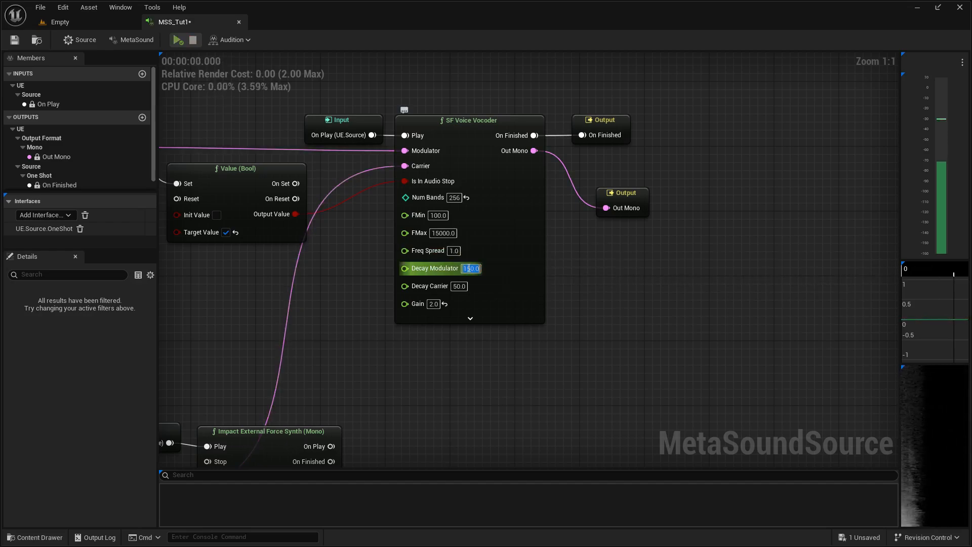
text(15)
key(Return)
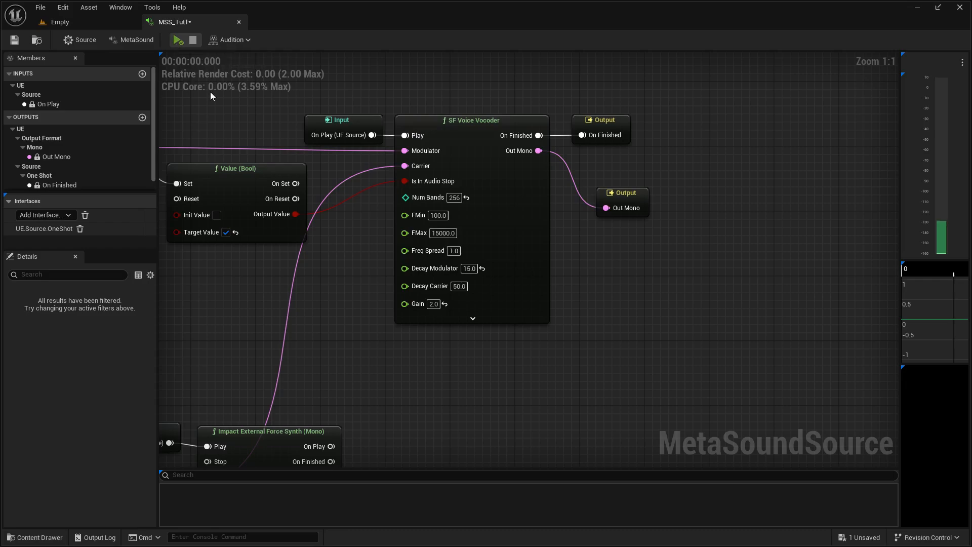
click(444, 303)
click(181, 40)
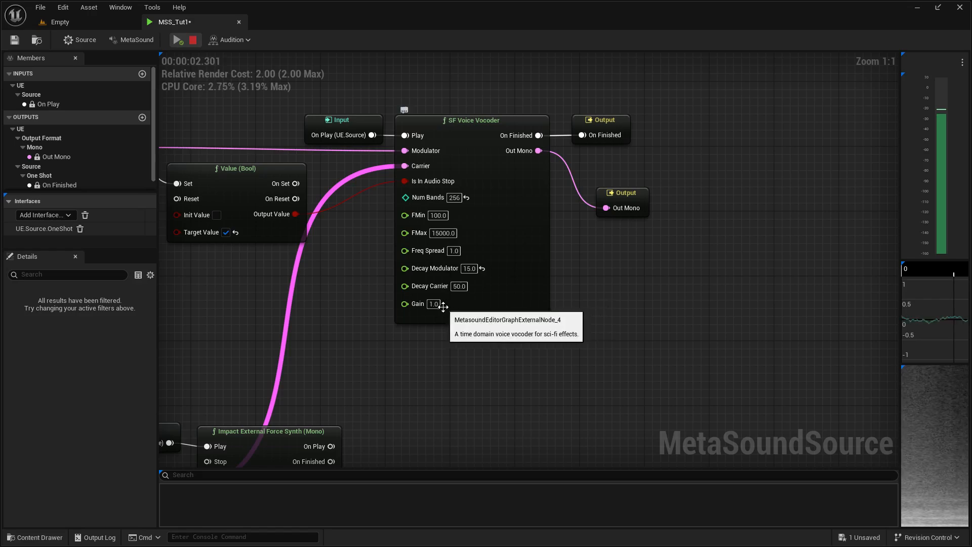
Reset the SF Voice Vocoder's Decay Modulator to its default 150 and set its Gain to 2.
click(482, 269)
click(438, 307)
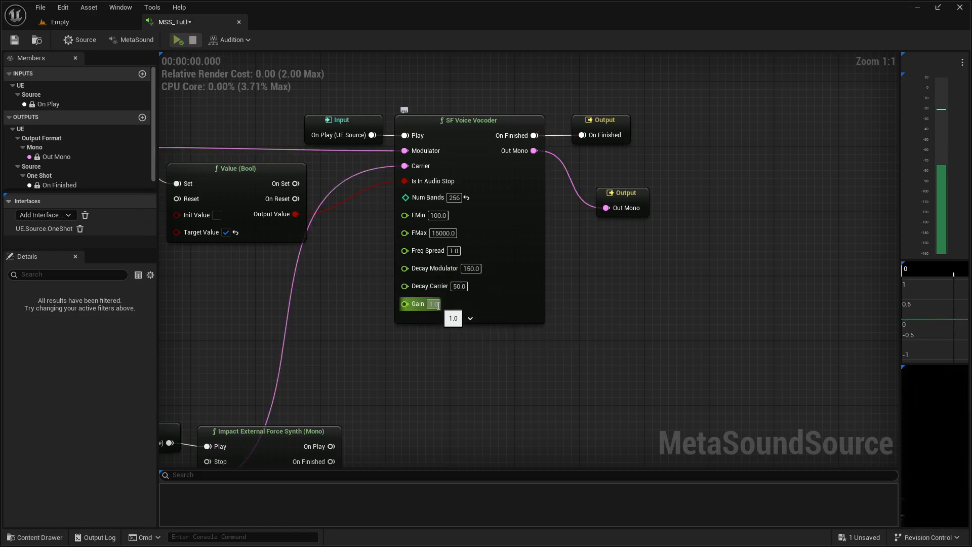
text(2)
click(325, 315)
Connect the Impact External Force Synth's Out Mono to the SF Voice Vocoder's Carrier and play the MetaSound.
right_drag(325, 314, 515, 256)
right_drag(469, 425, 510, 297)
right_drag(621, 261, 523, 303)
scroll(542, 261, down, 1)
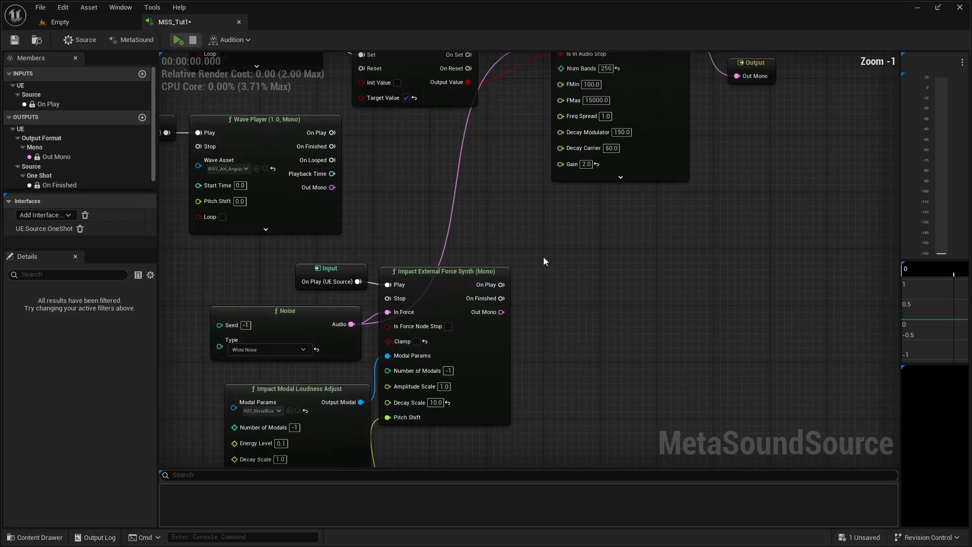
right_drag(543, 257, 516, 301)
drag(479, 344, 539, 72)
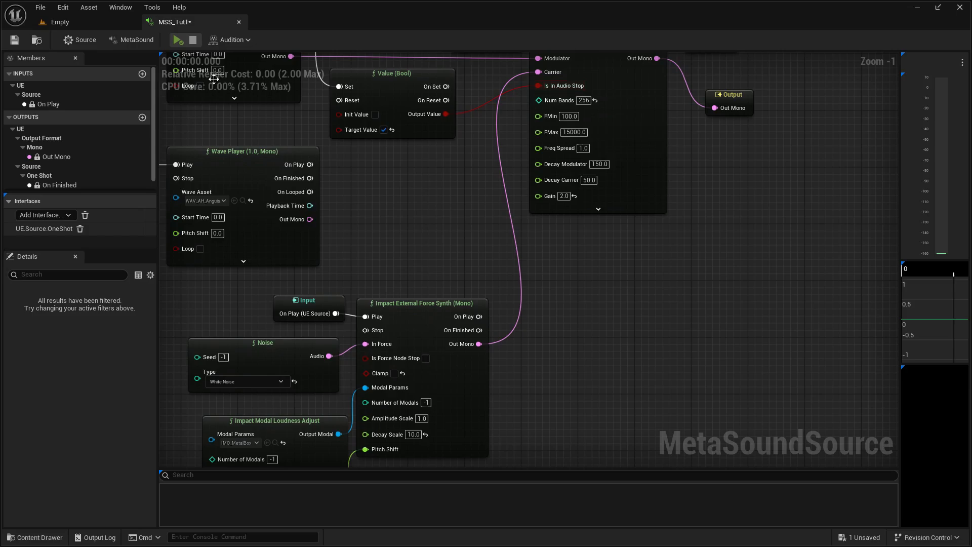
click(176, 41)
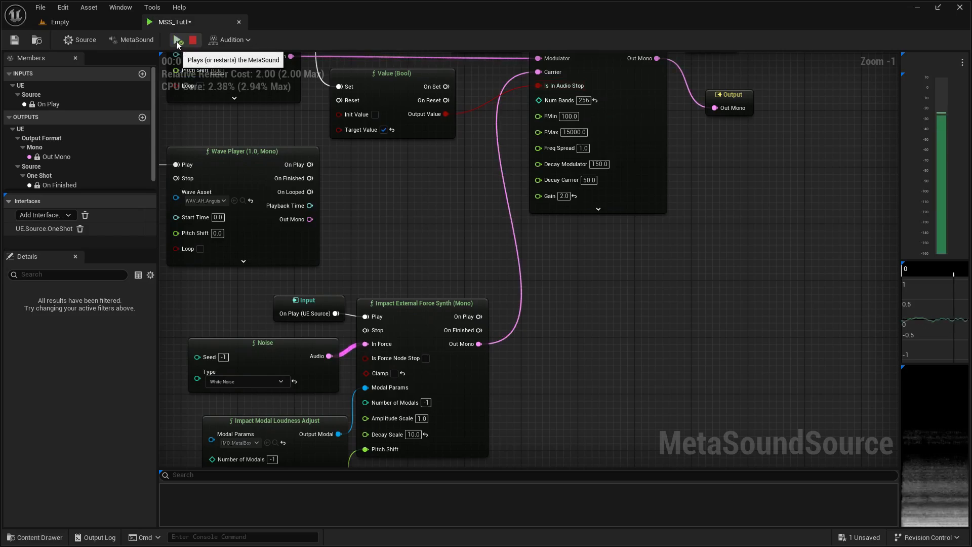
Disconnect the LFO from the Impact External Force Synth's Pitch Shift, set Pitch Shift to 24, and play the MetaSound.
right_drag(447, 207, 407, 237)
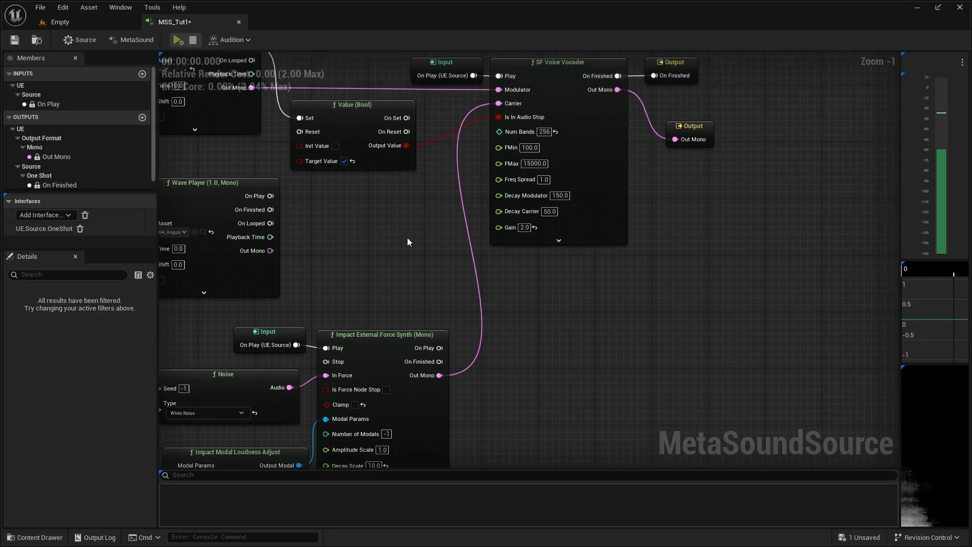
right_drag(386, 319, 436, 187)
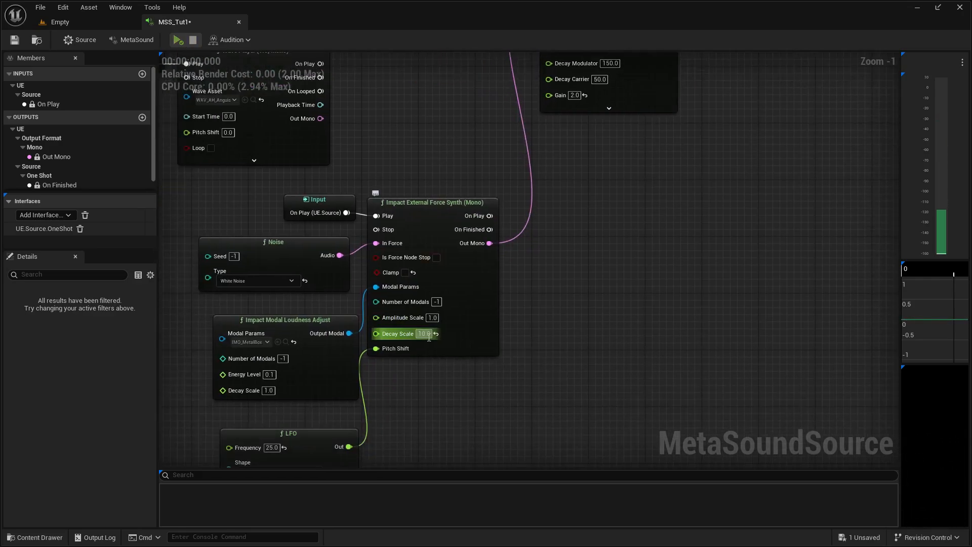
right_drag(380, 407, 402, 332)
alt+click(399, 275)
click(440, 274)
text(24)
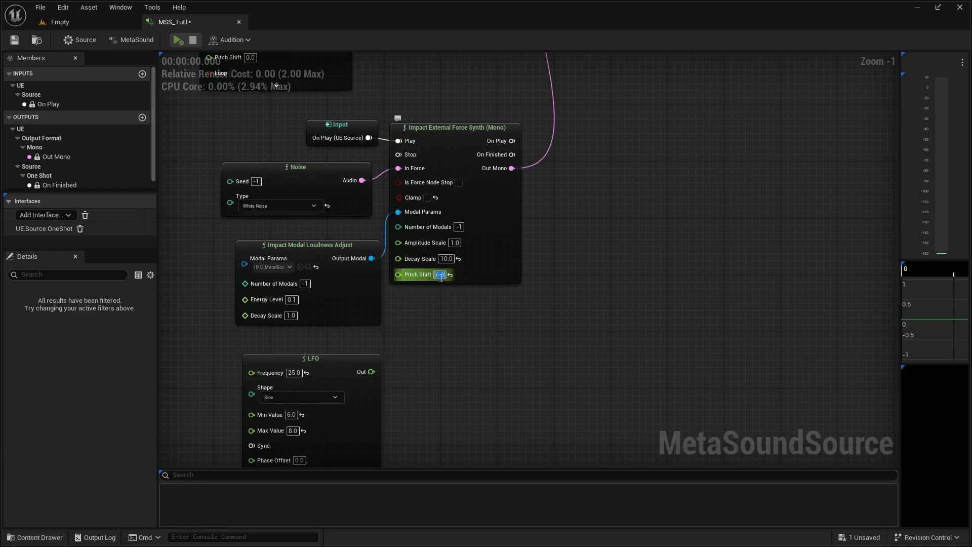
key(Return)
click(177, 43)
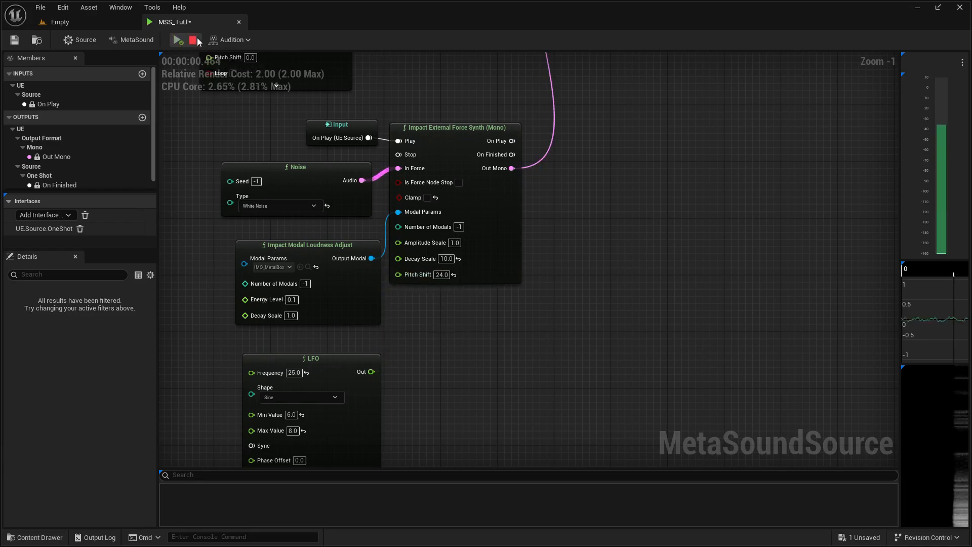
Reset the Impact External Force Synth's Pitch Shift to its default 0 and play the MetaSound.
click(453, 274)
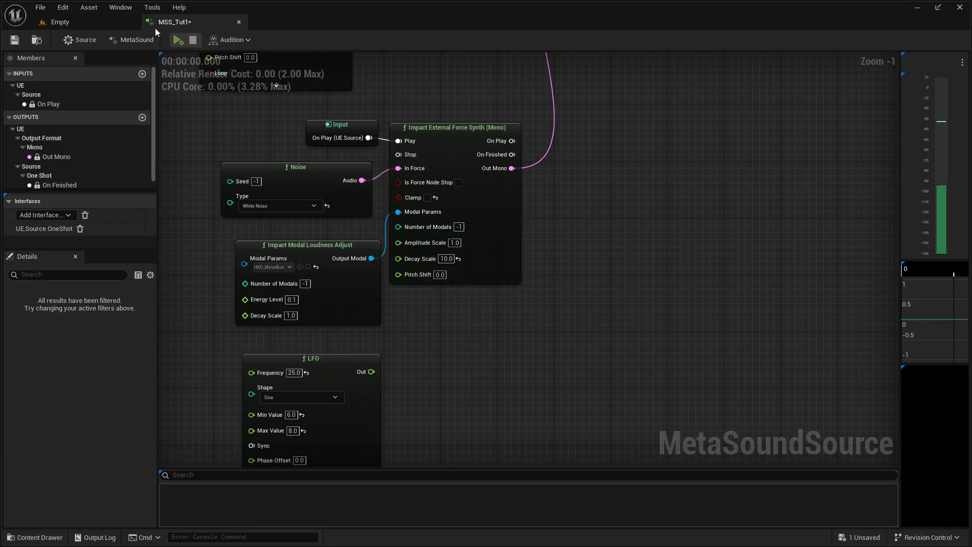
click(178, 40)
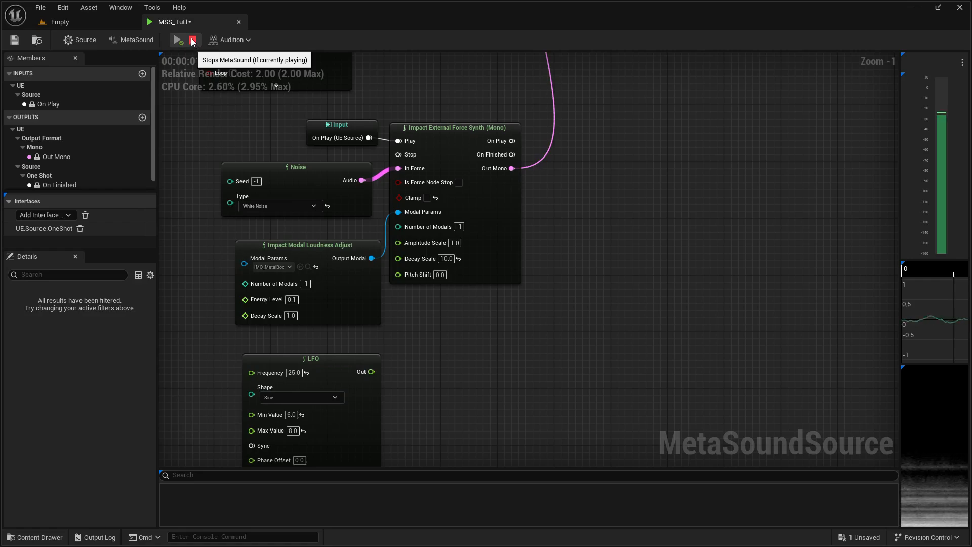
Examine the path from the Impact External Force Synth to the SF Voice Vocoder's Carrier and the modulator wave player.
right_drag(620, 118, 529, 266)
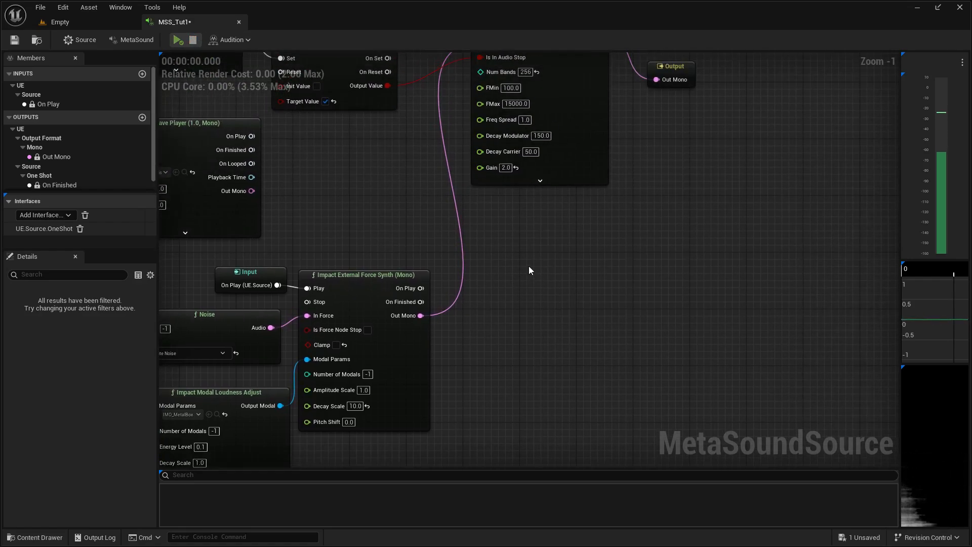
right_drag(518, 67, 494, 191)
right_drag(403, 375, 525, 179)
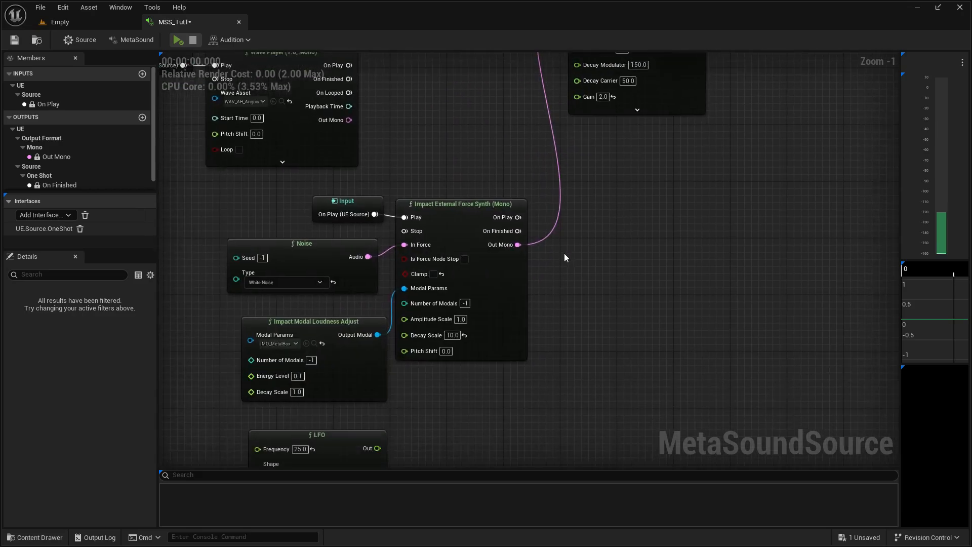
right_drag(573, 210, 561, 313)
scroll(558, 302, up, 1)
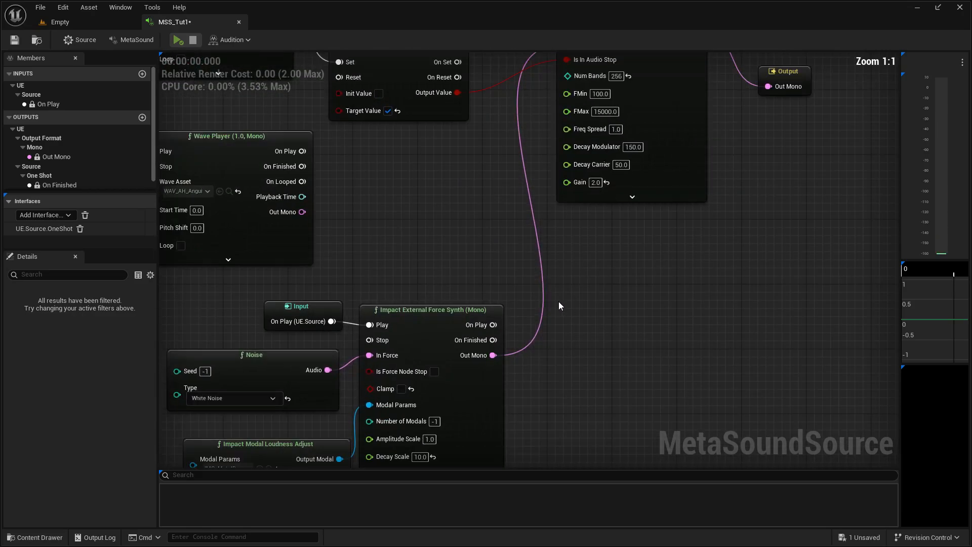
scroll(559, 301, down, 2)
right_drag(494, 258, 499, 363)
scroll(474, 320, up, 1)
scroll(449, 356, up, 1)
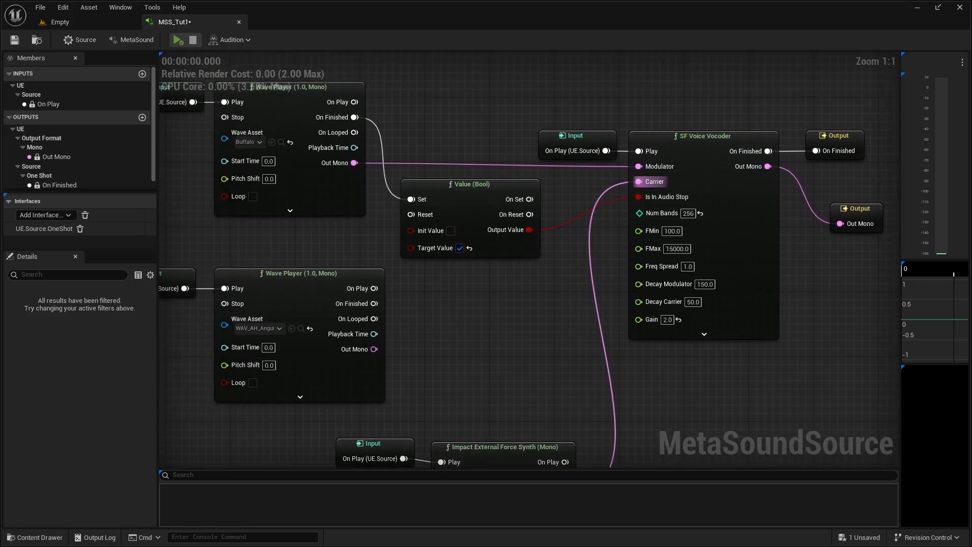